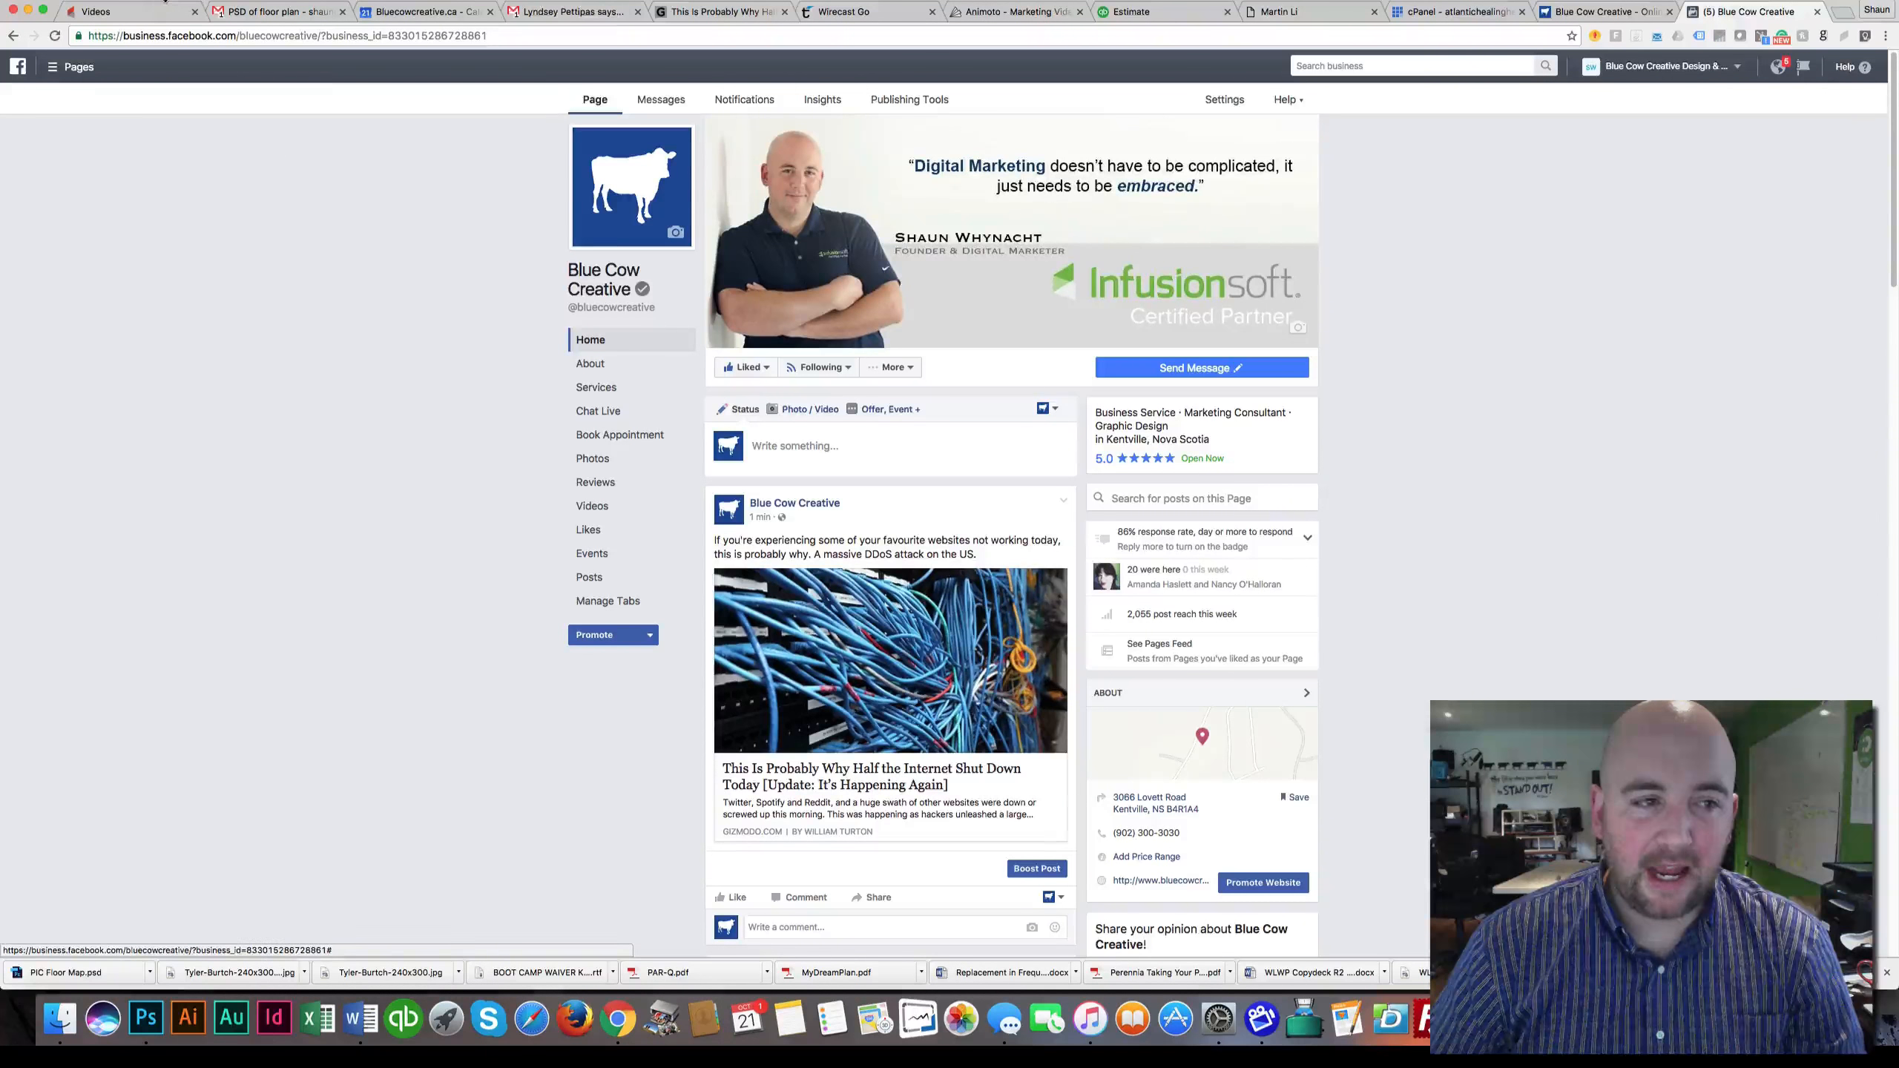
pyautogui.click(152, 34)
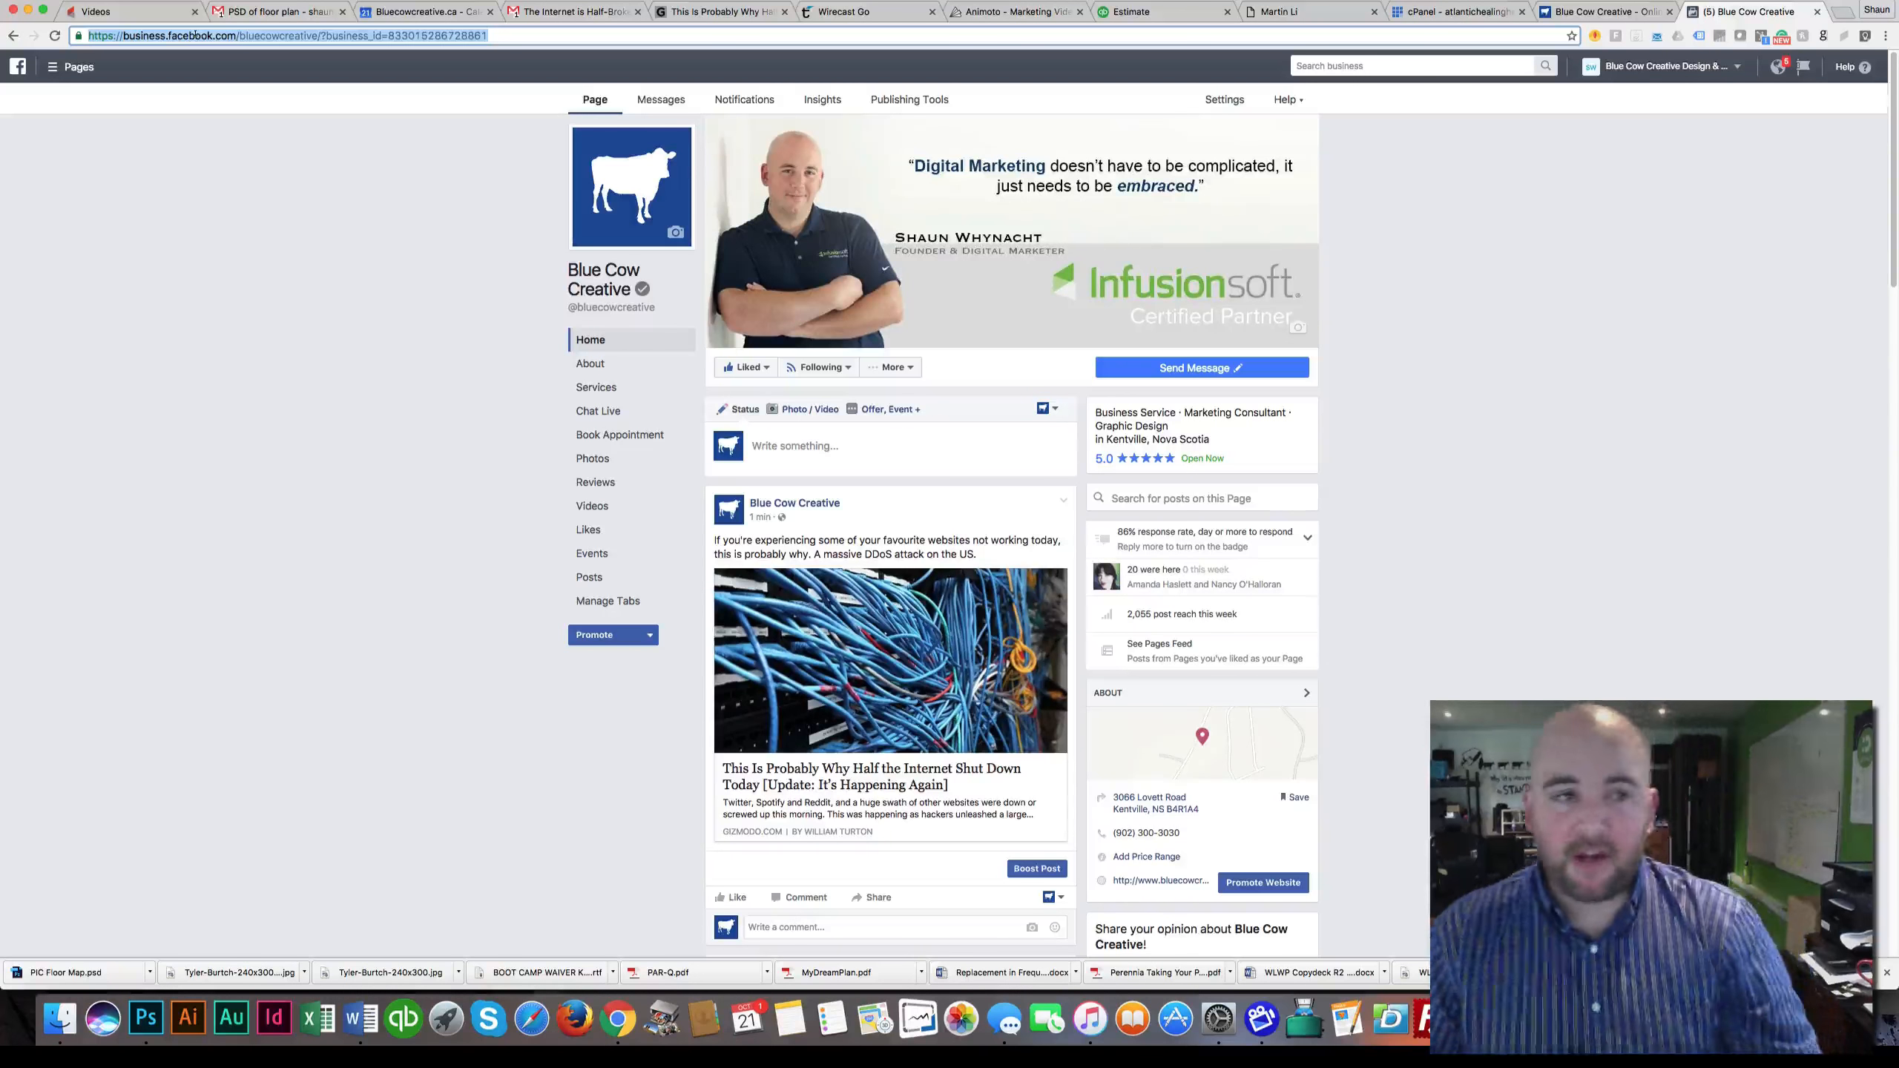
pyautogui.click(195, 35)
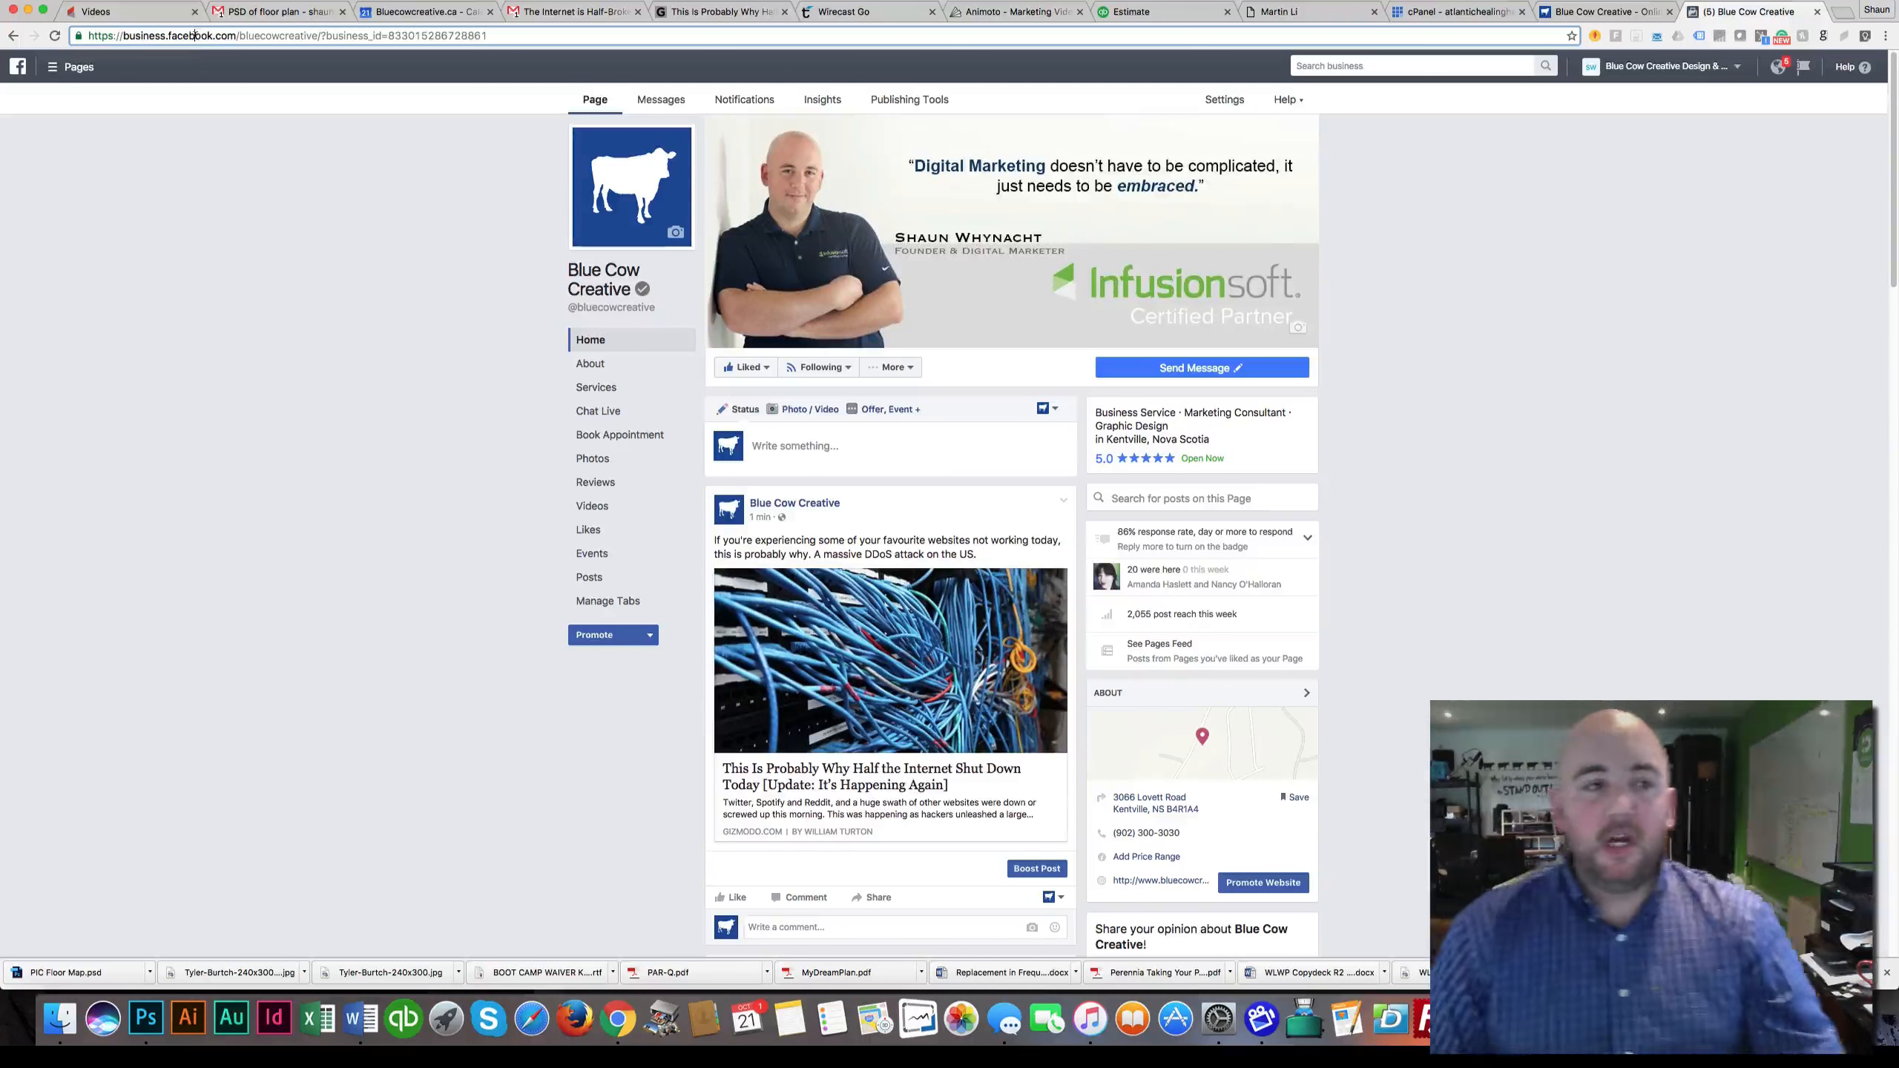
# - Open the Audiences tool and start a new custom audience based on website traffic
pyautogui.click(52, 69)
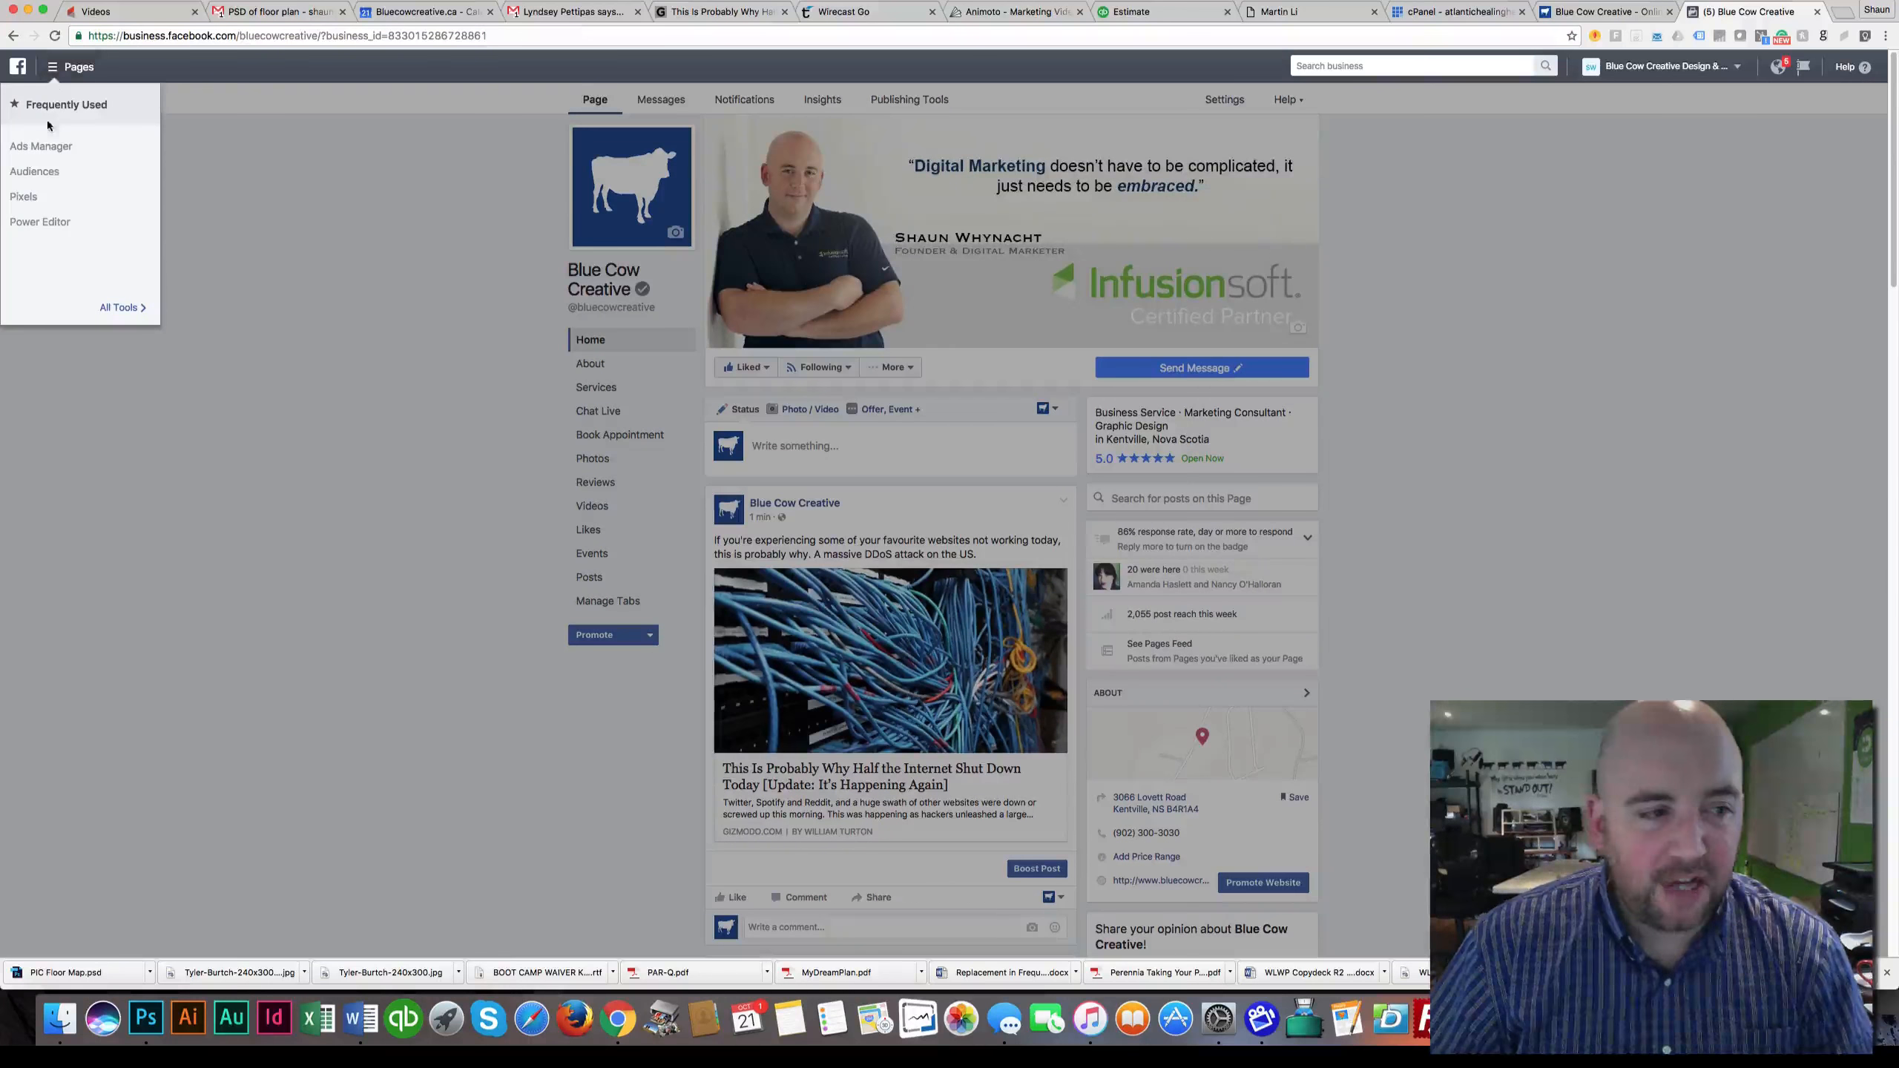
pyautogui.click(35, 173)
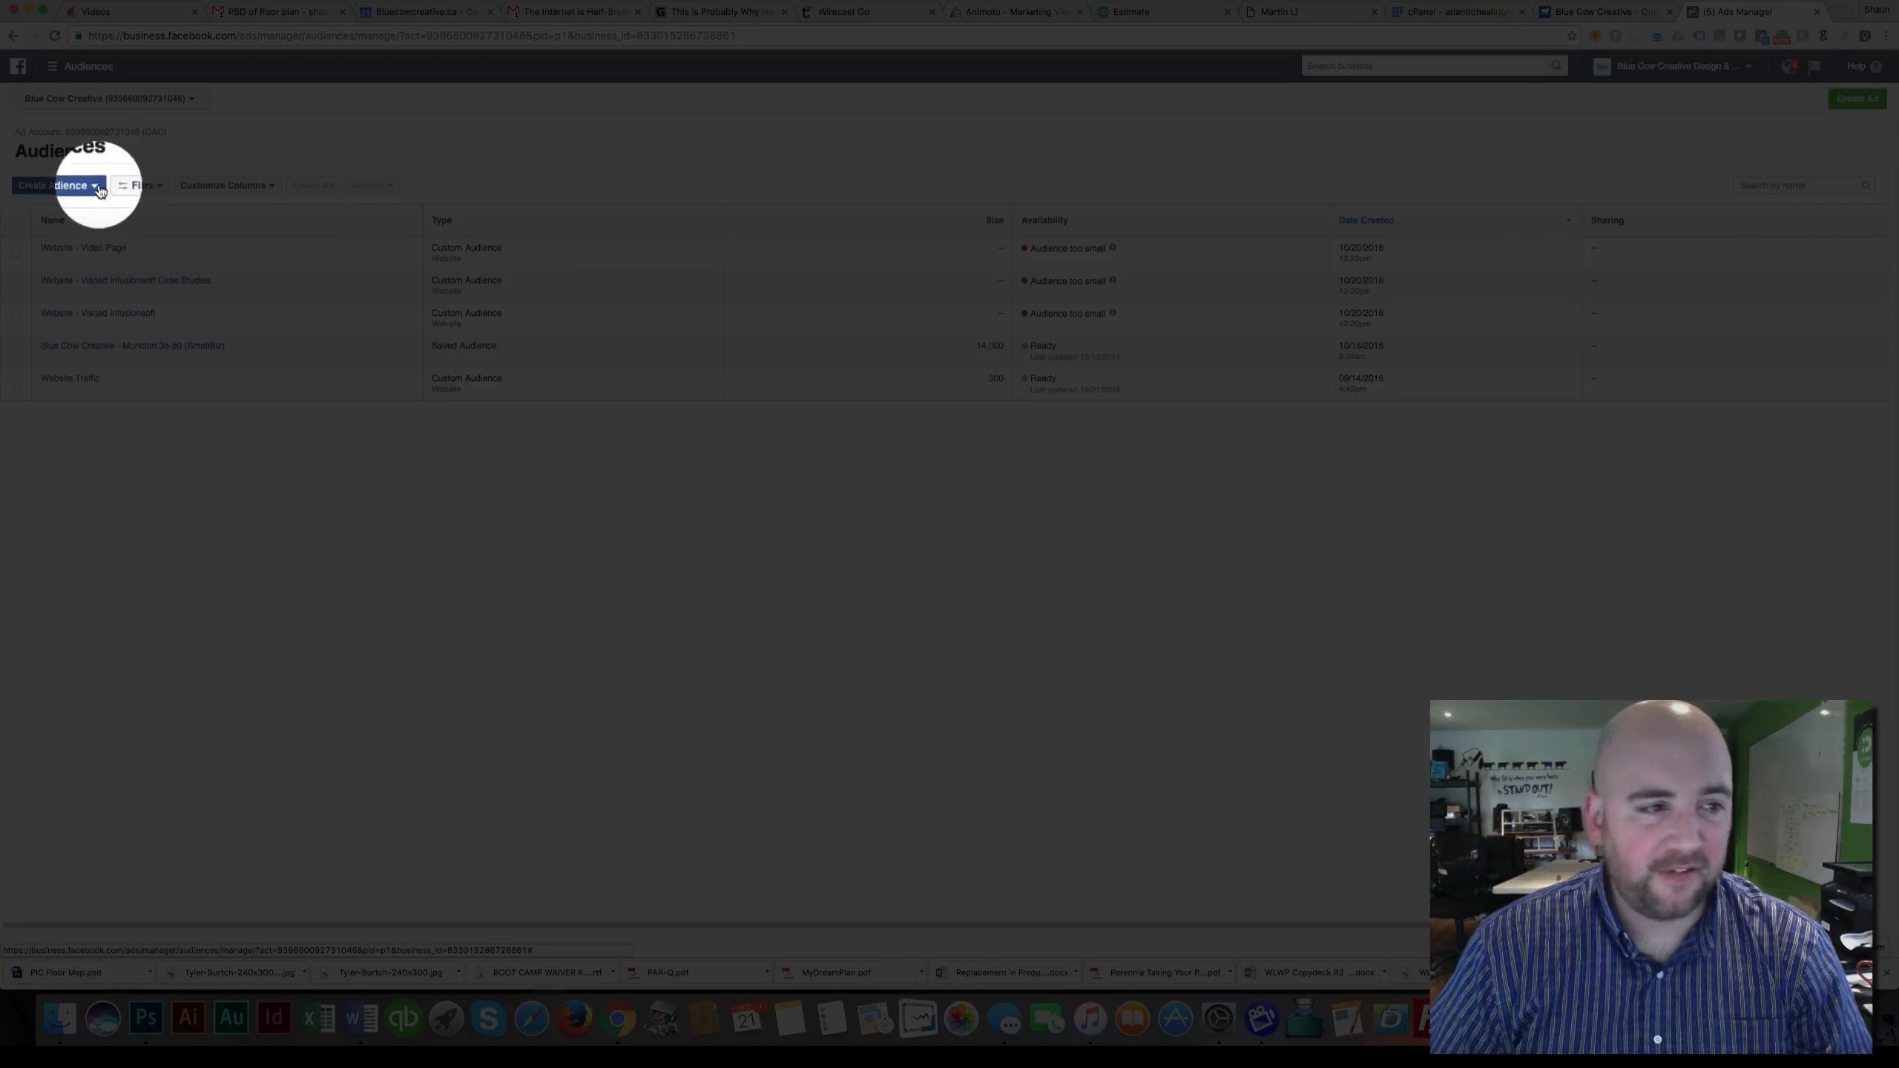
pyautogui.click(98, 188)
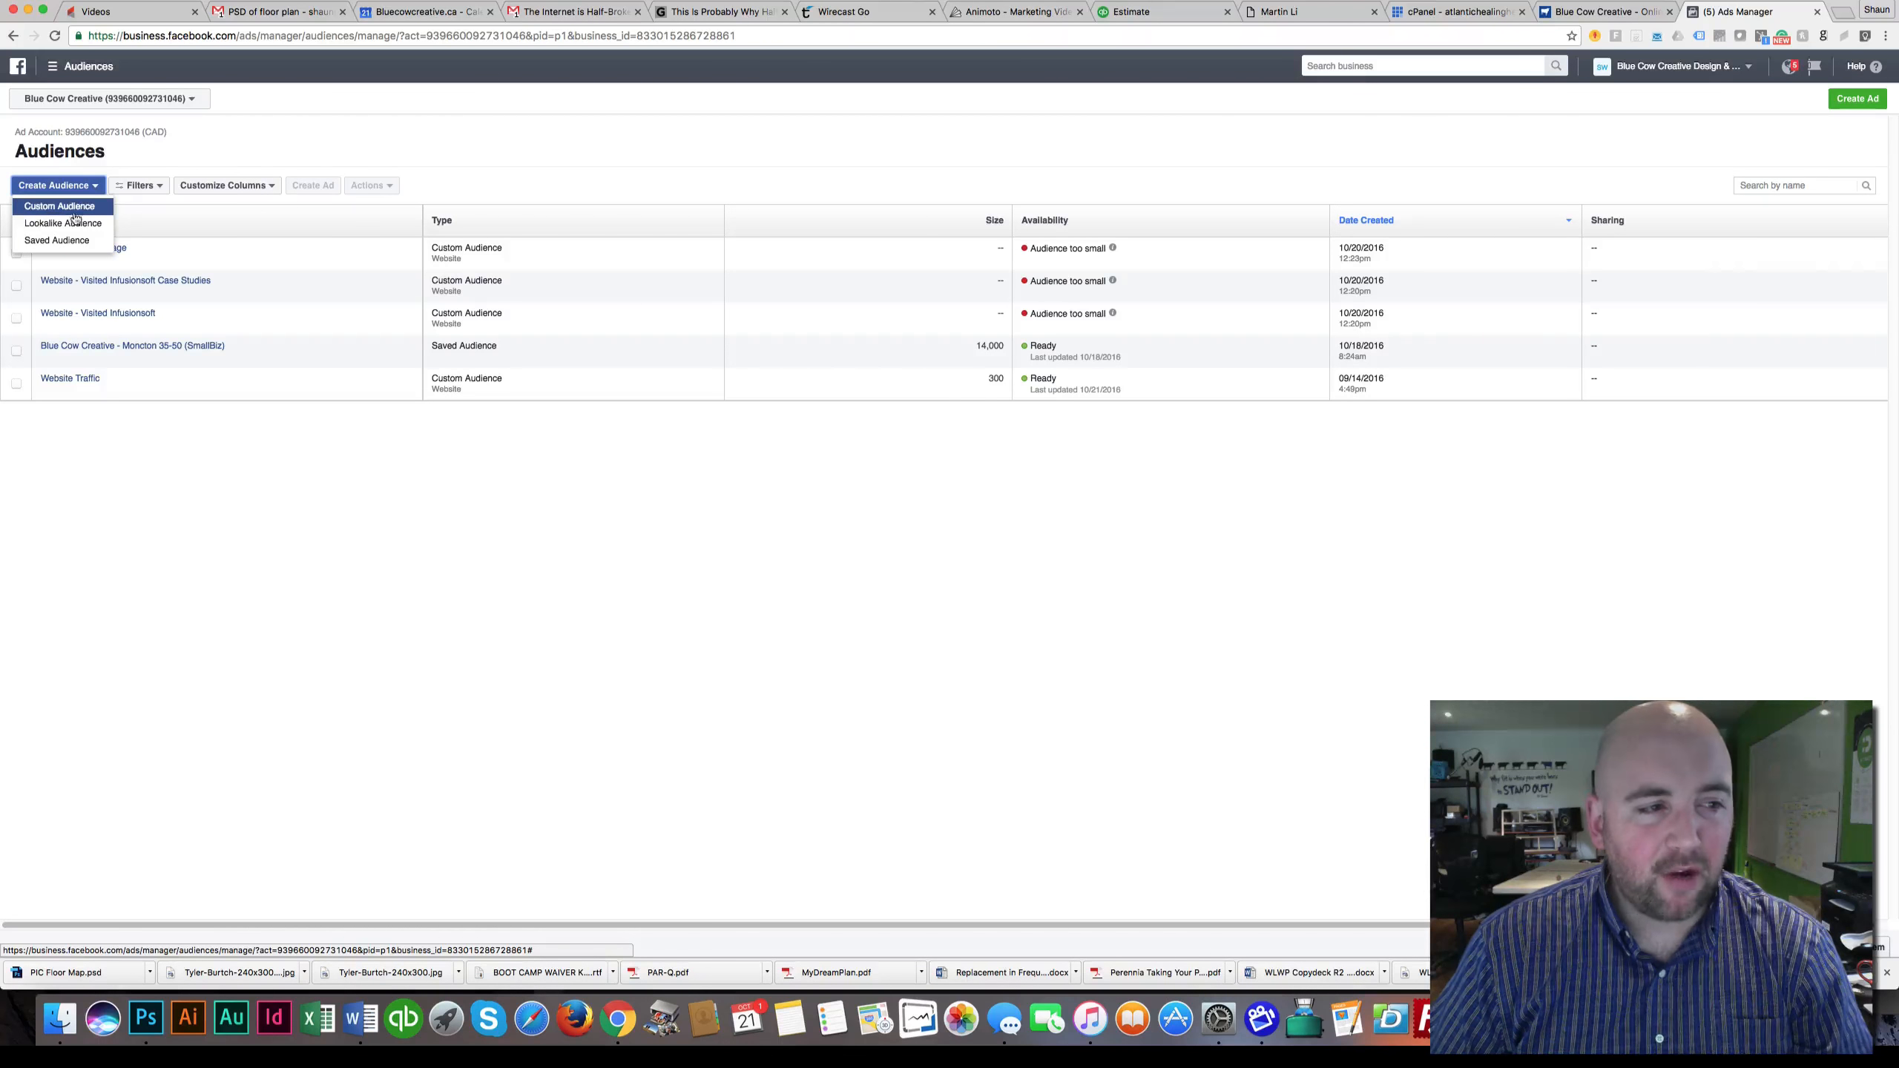
pyautogui.click(66, 208)
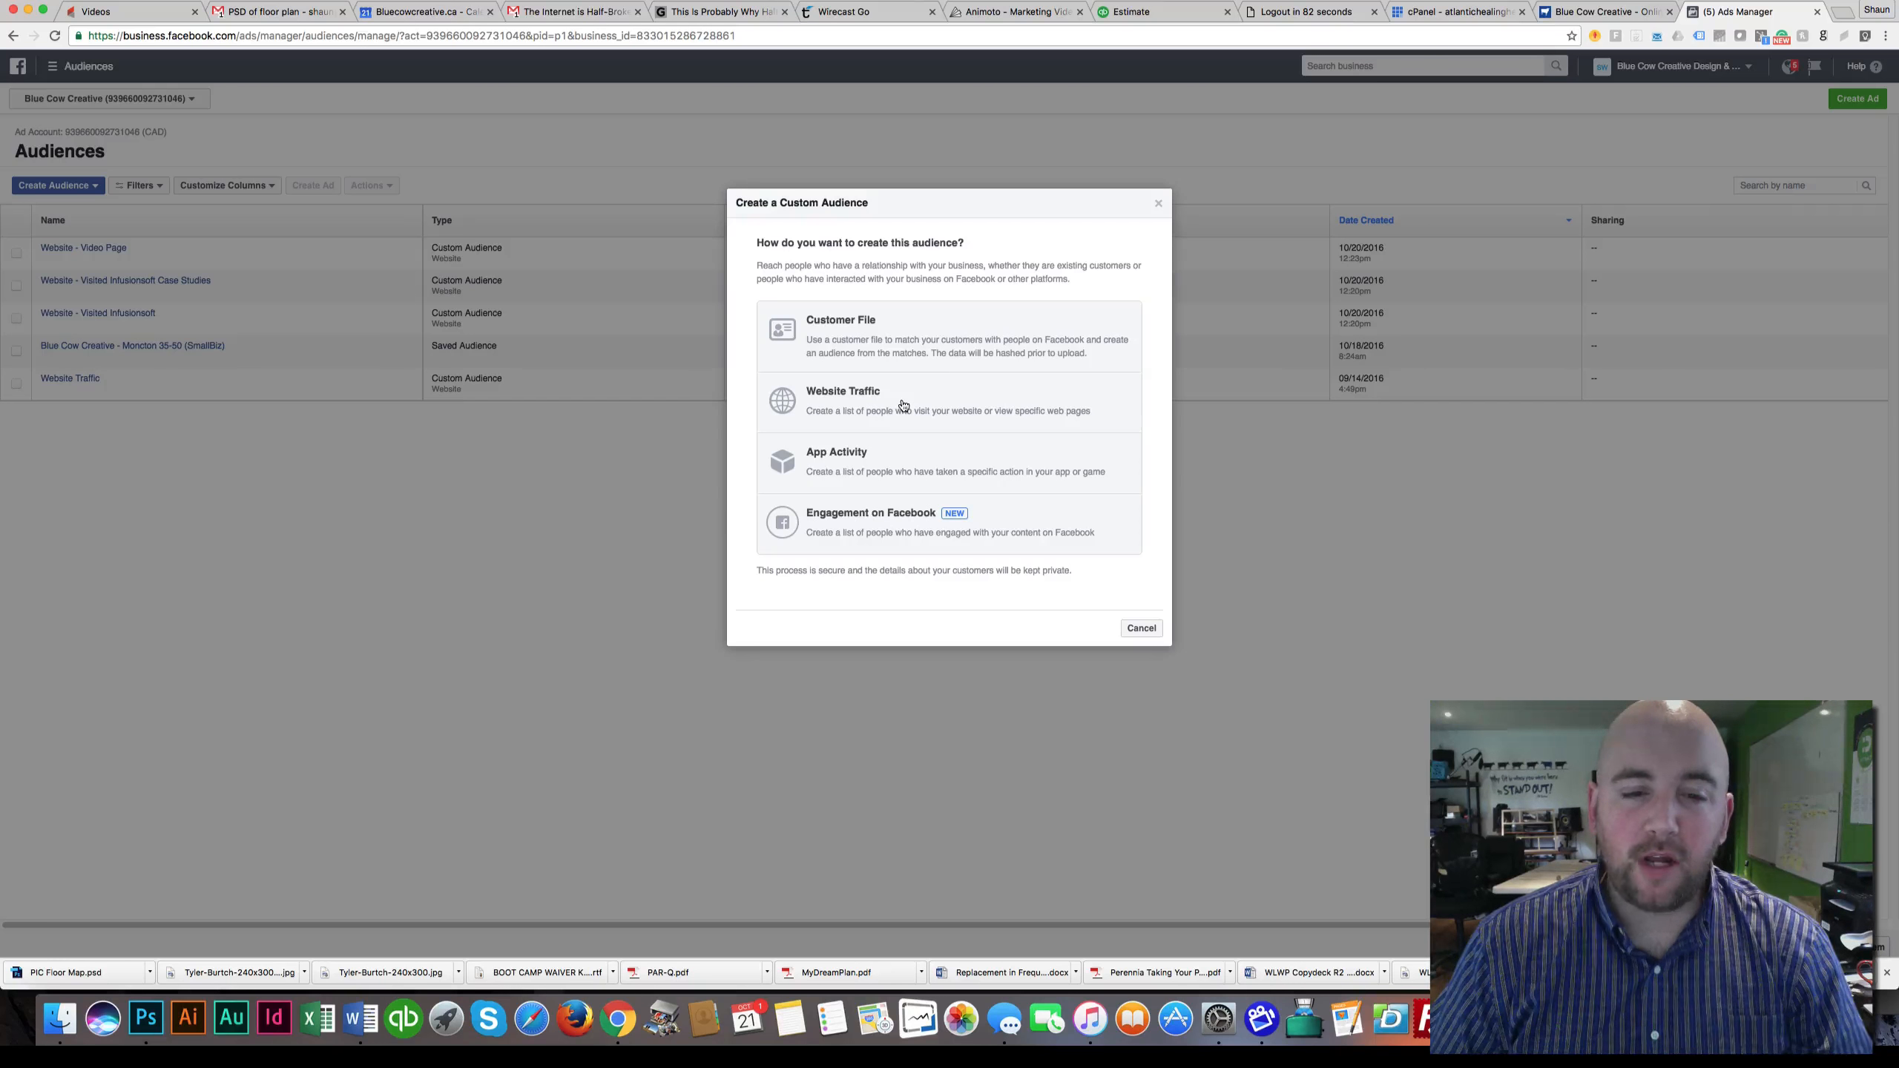
pyautogui.click(903, 405)
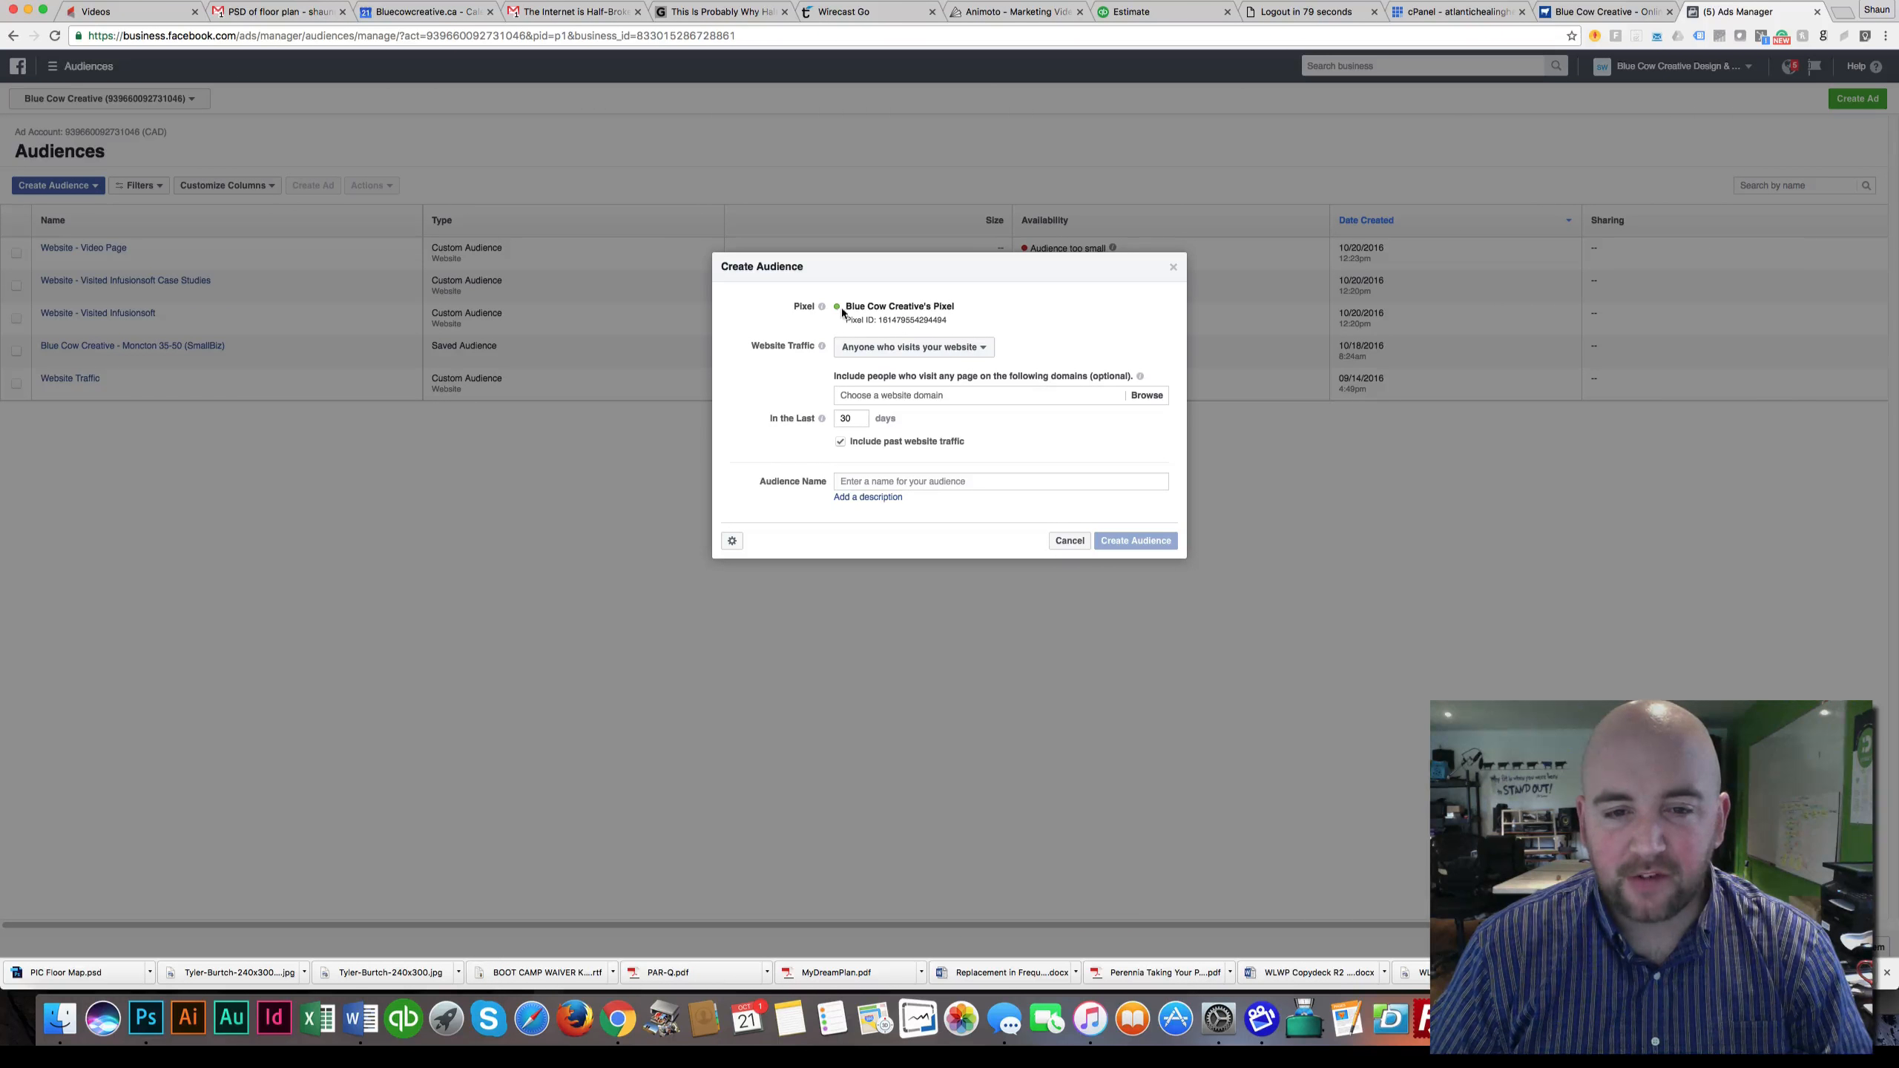
# - Set the new audience's website traffic type to people who visit specific web pages
pyautogui.click(948, 352)
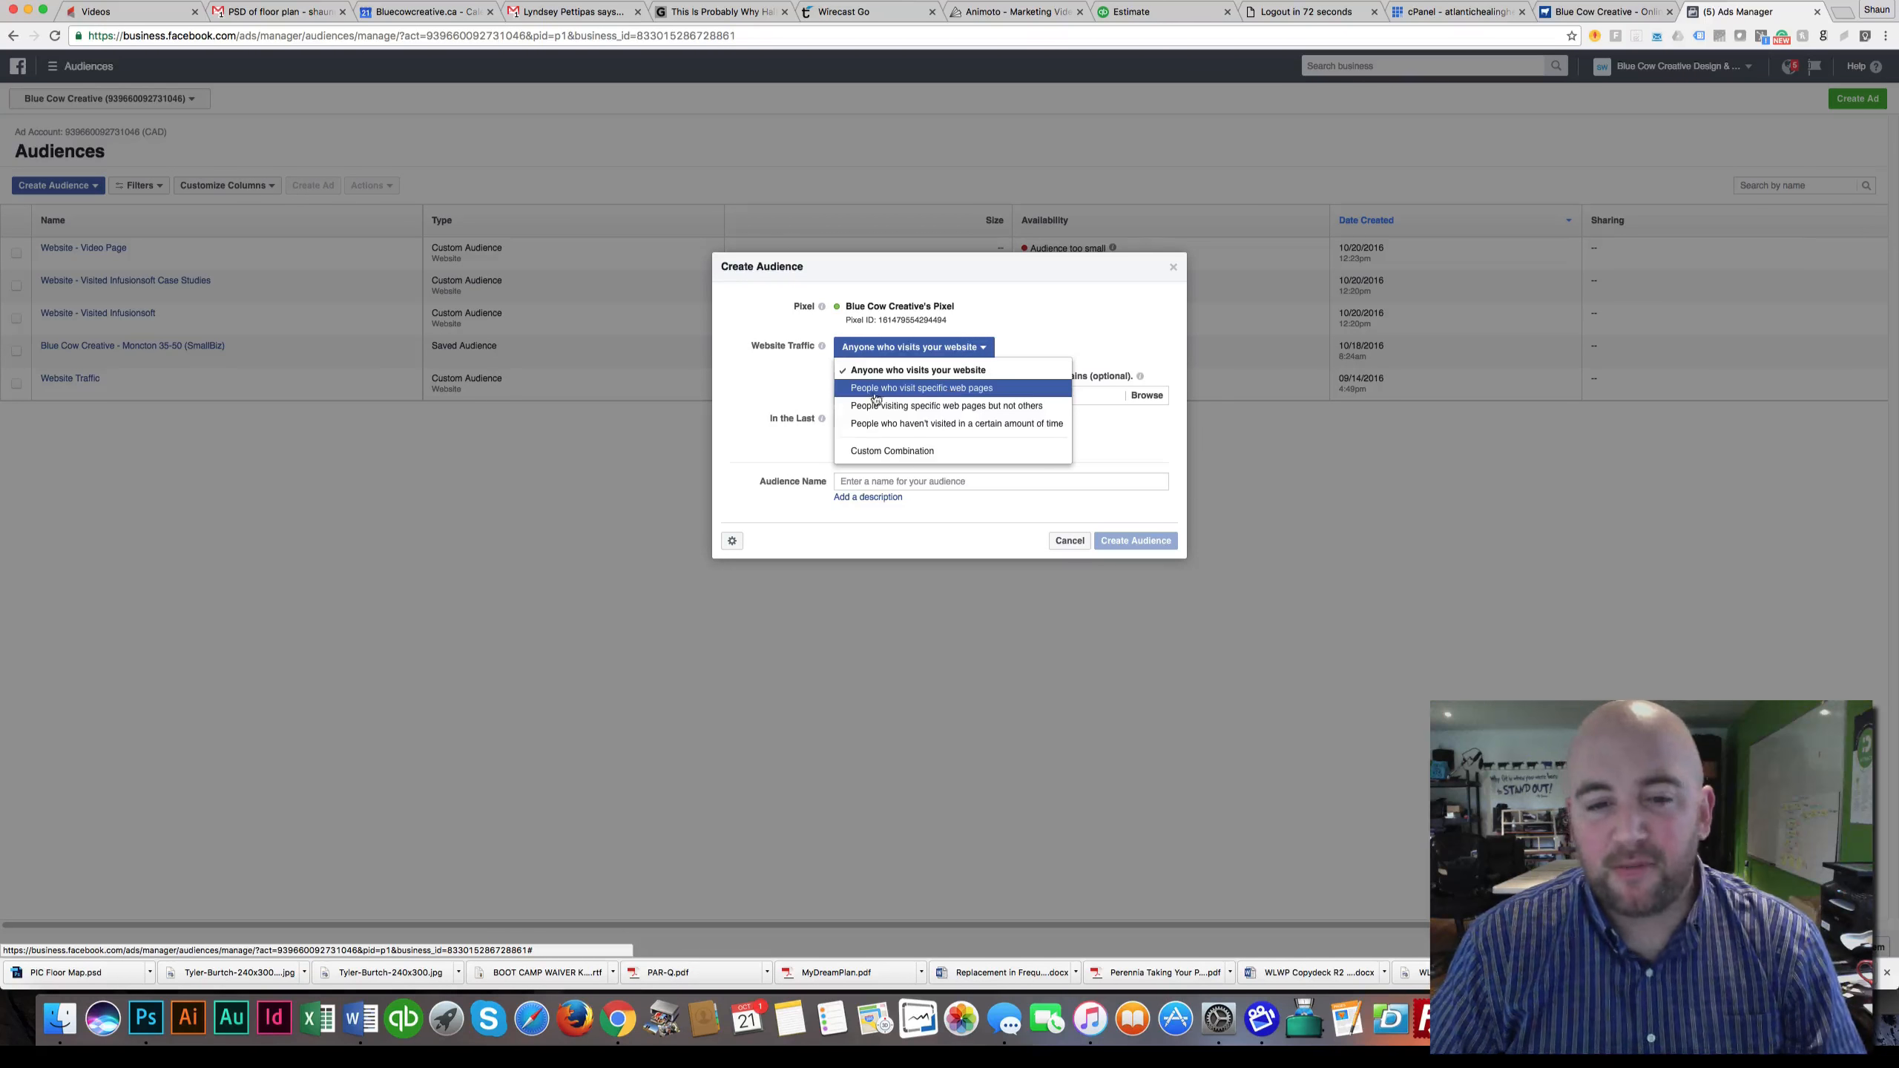
pyautogui.click(974, 394)
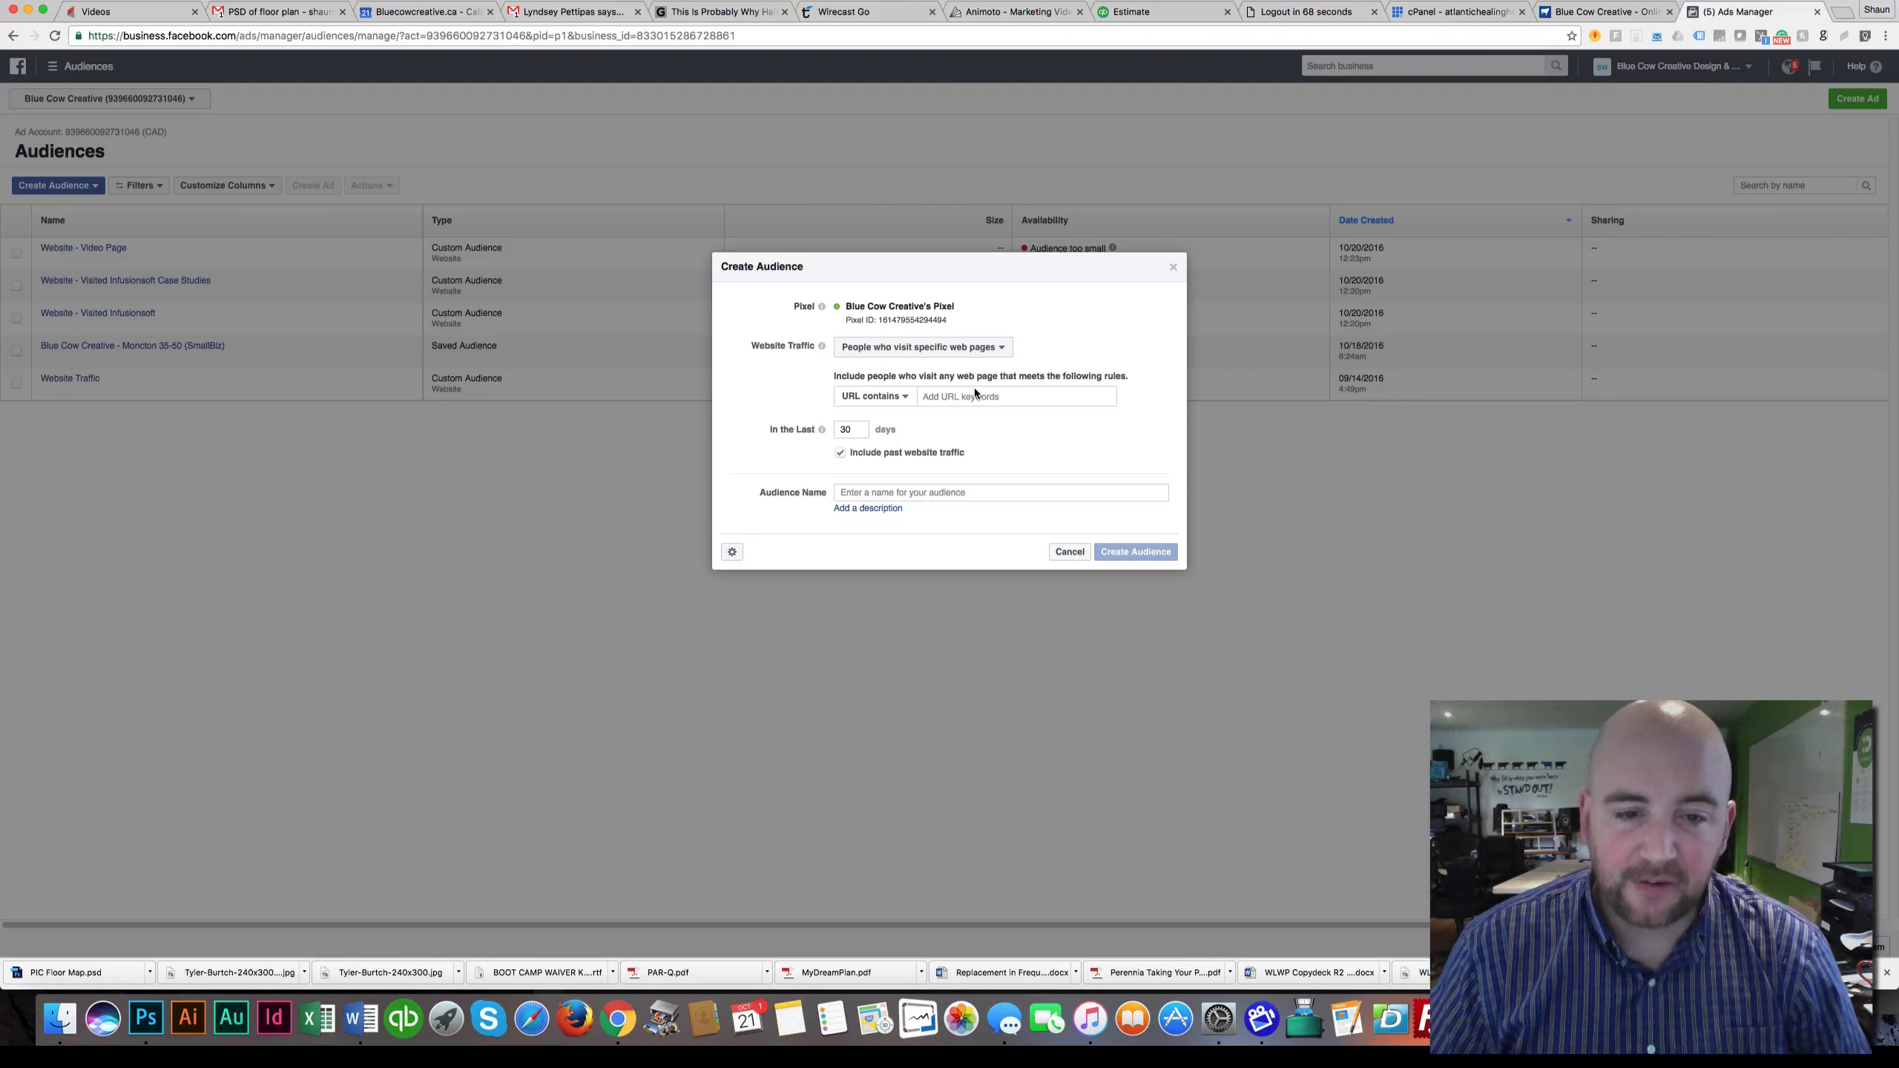
pyautogui.click(849, 404)
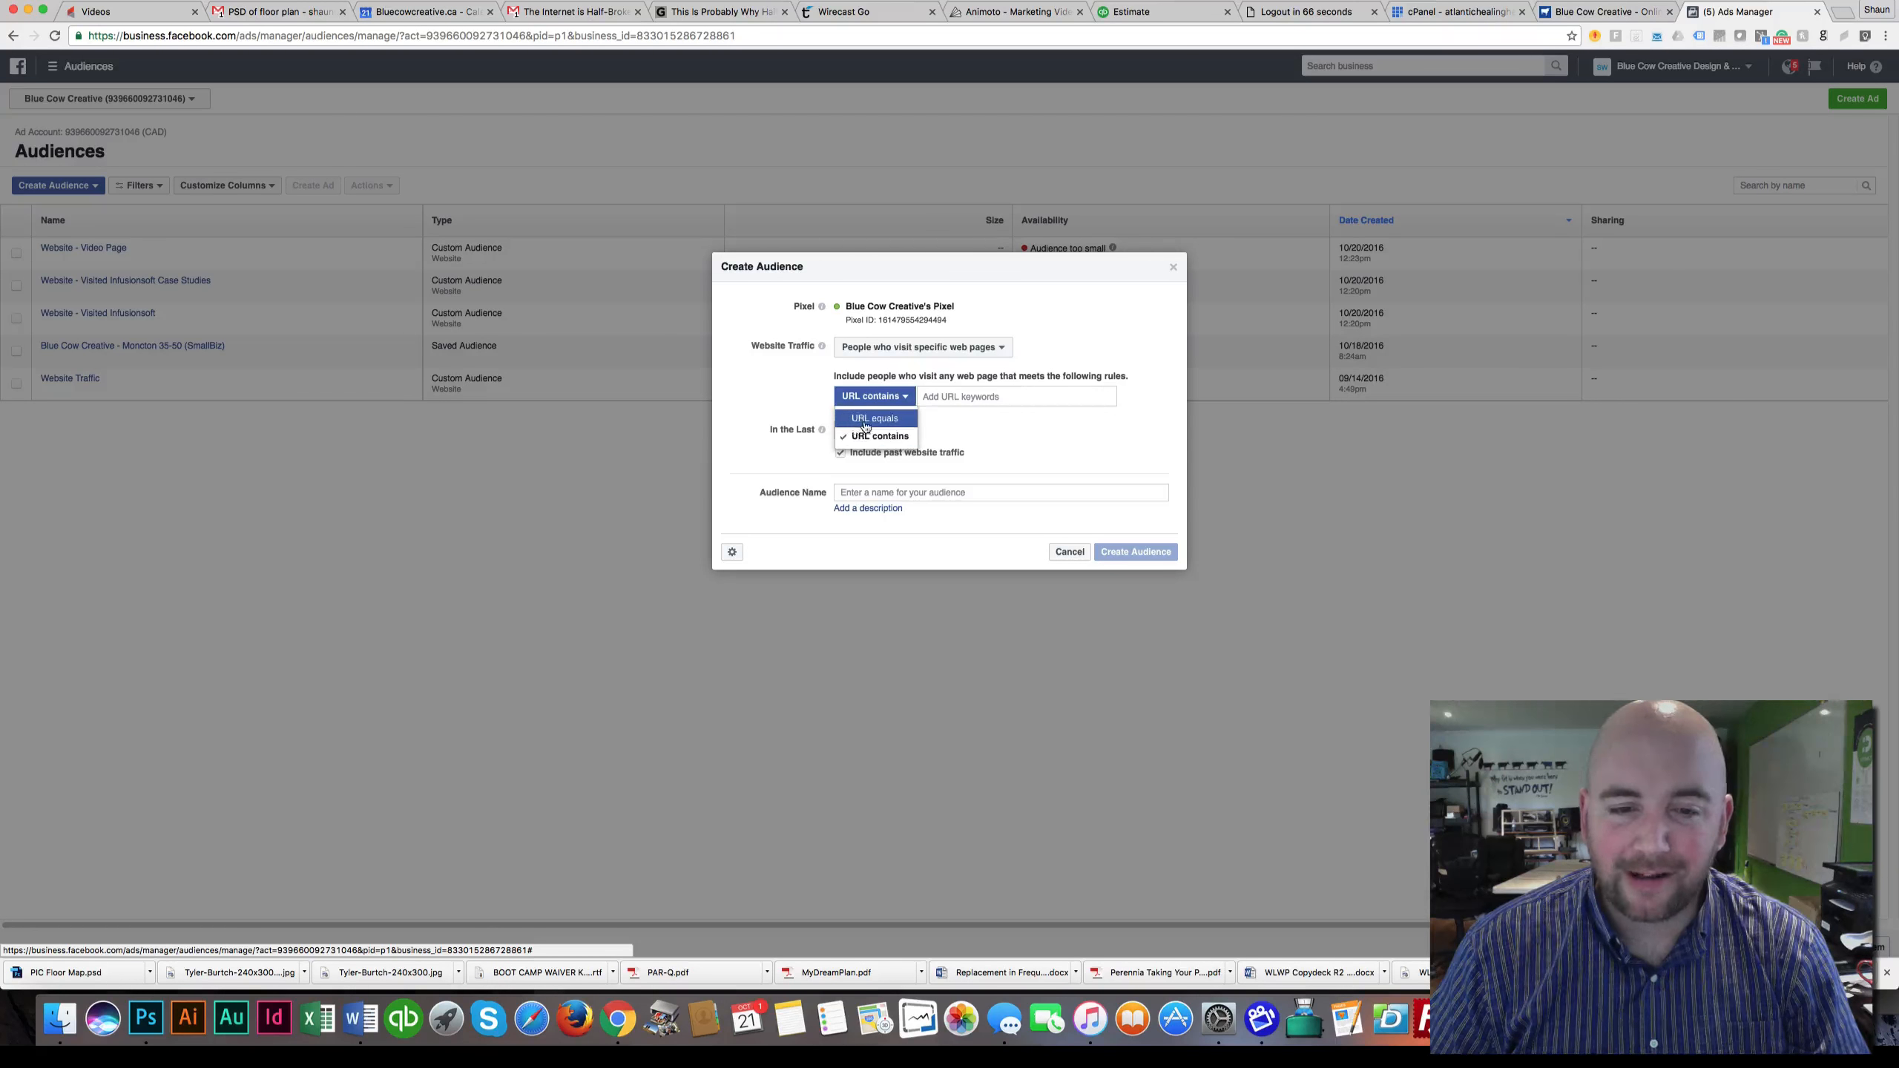
pyautogui.click(974, 380)
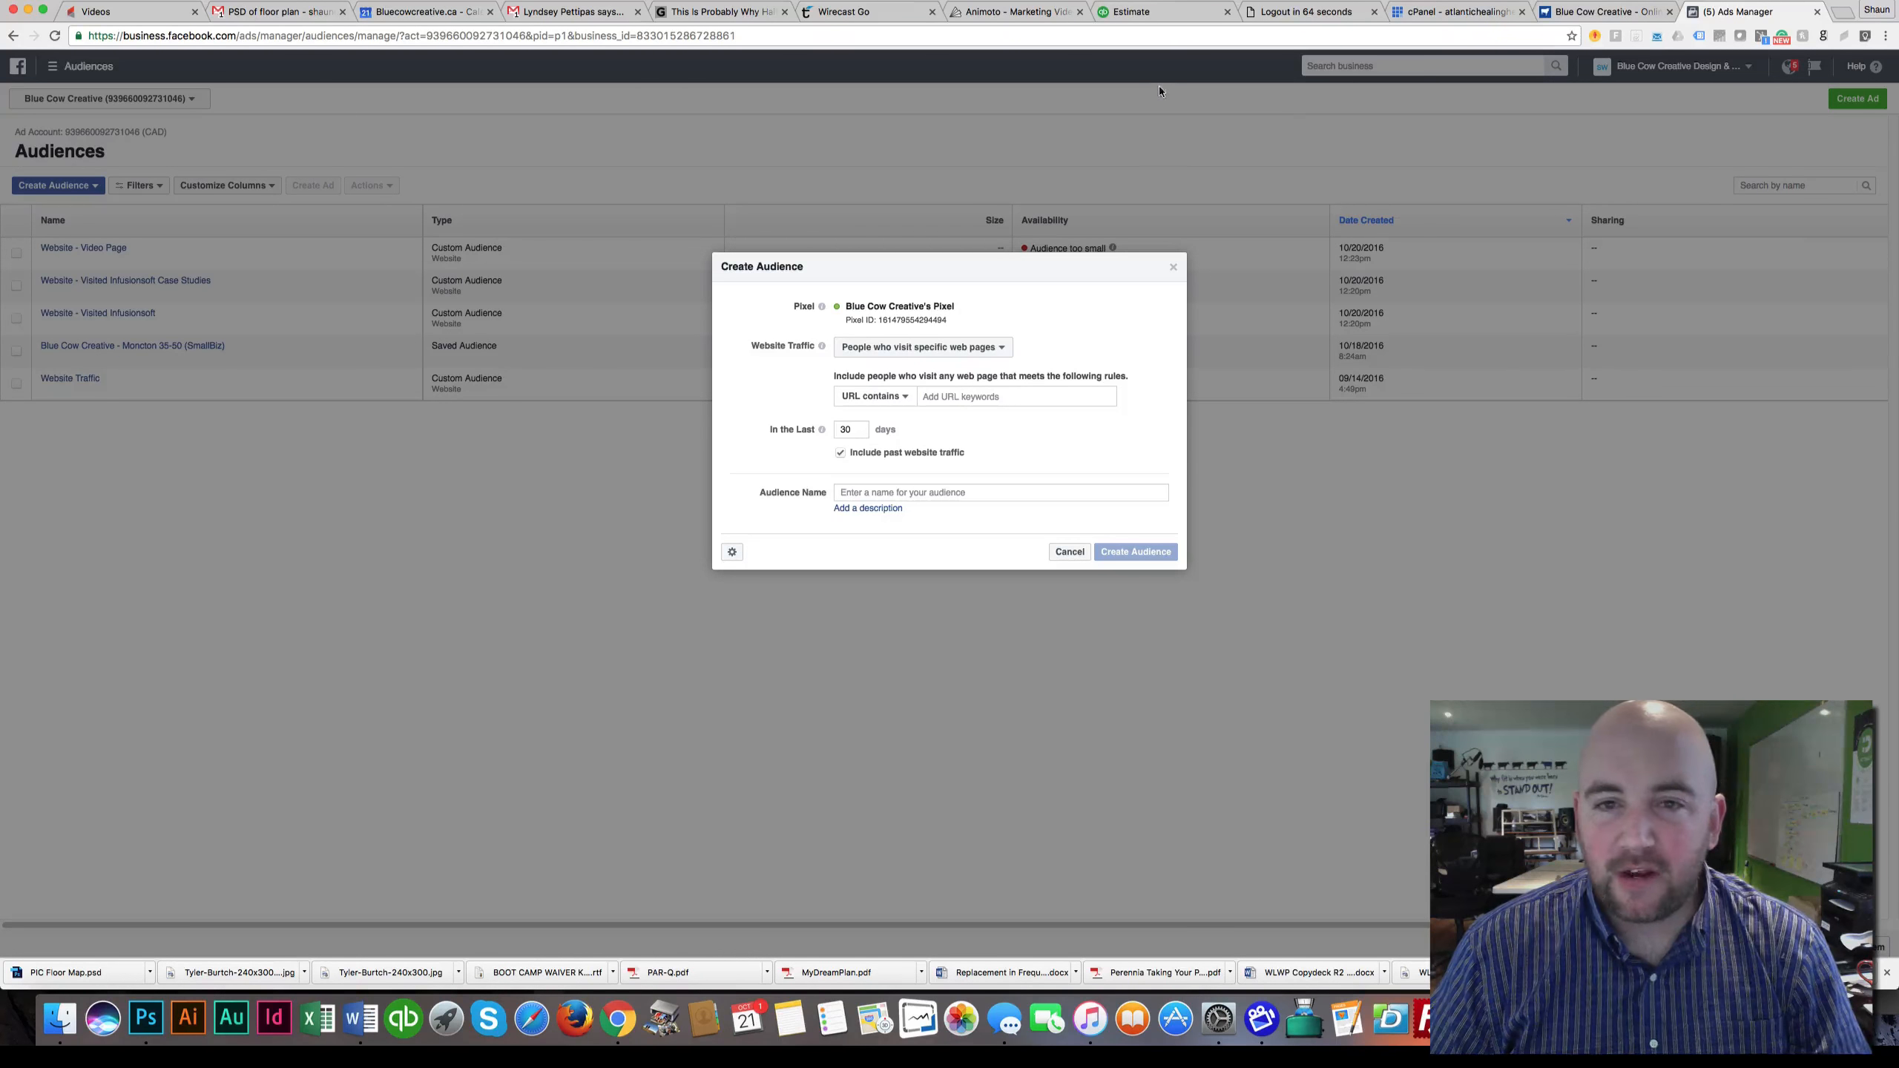
# - Switch to the Blue Cow Creative website, open its main Infusionsoft services page and copy that page's URL
pyautogui.click(1599, 11)
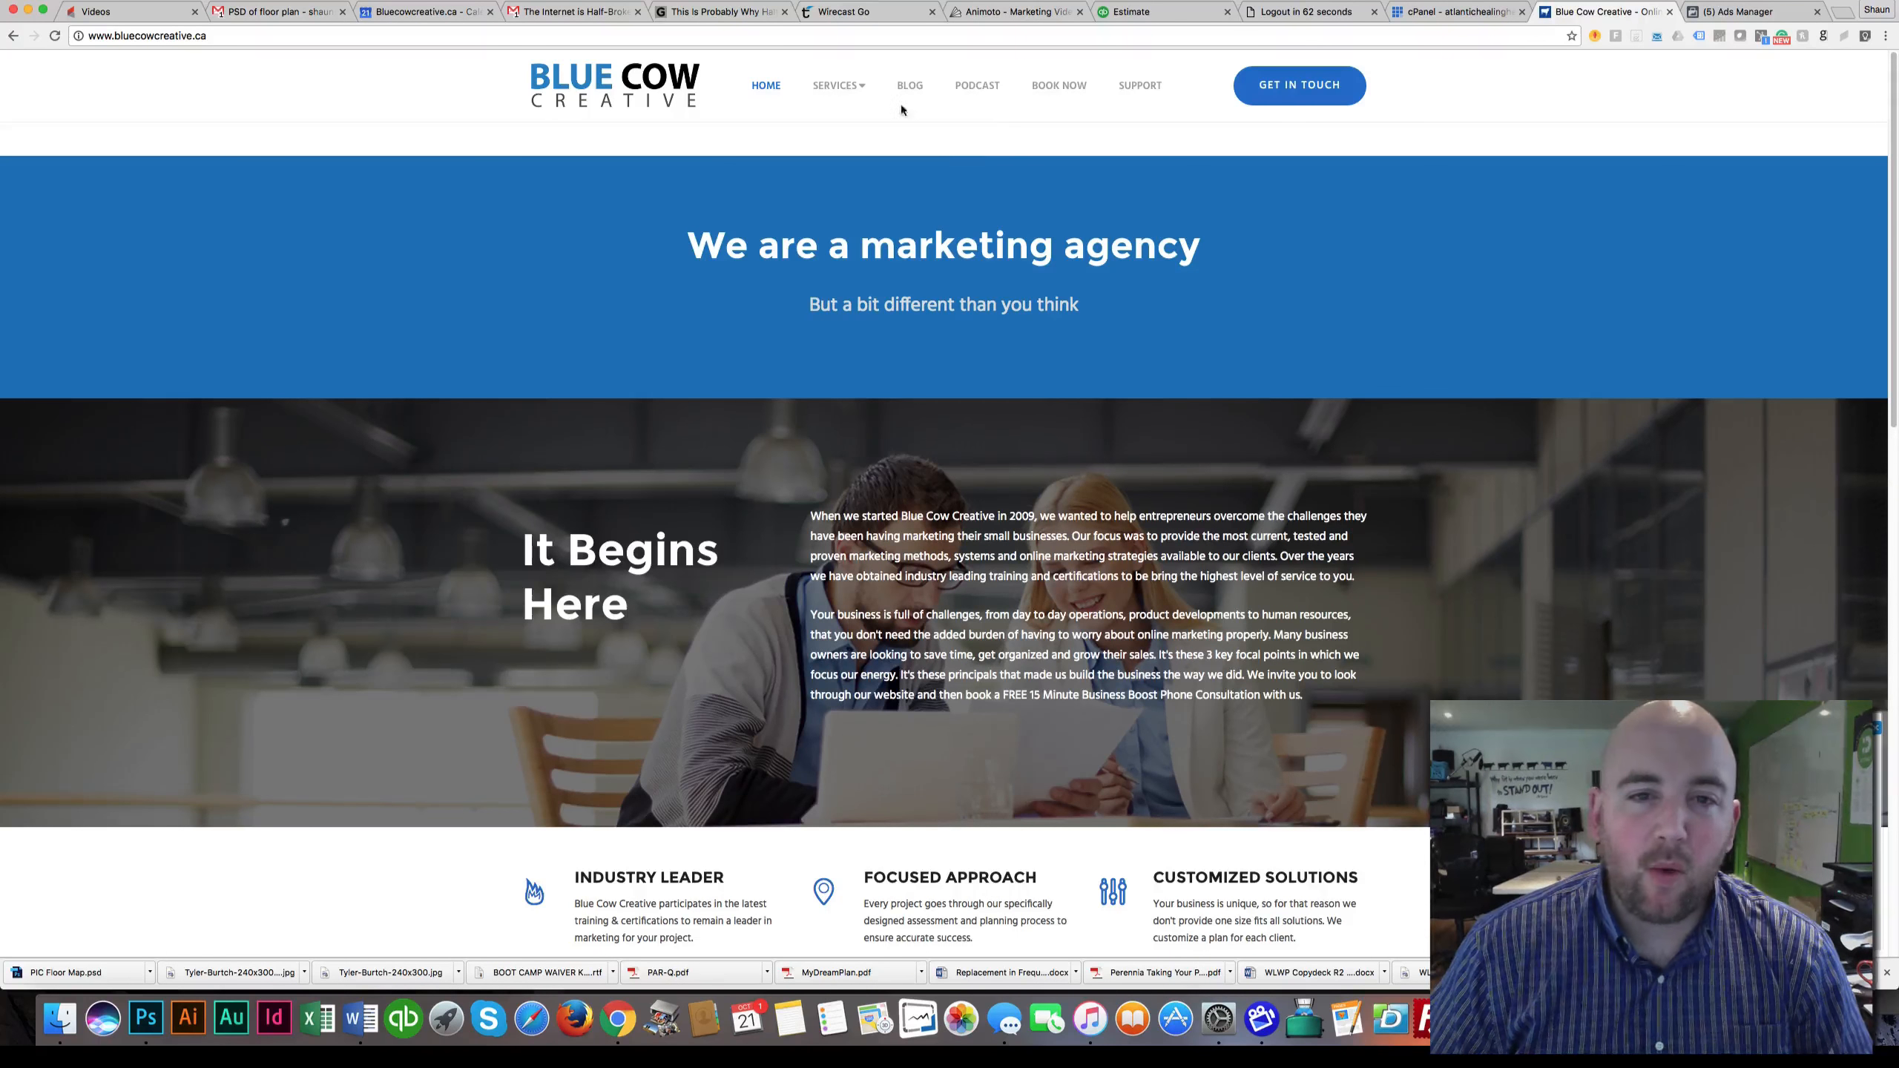
pyautogui.moveTo(828, 85)
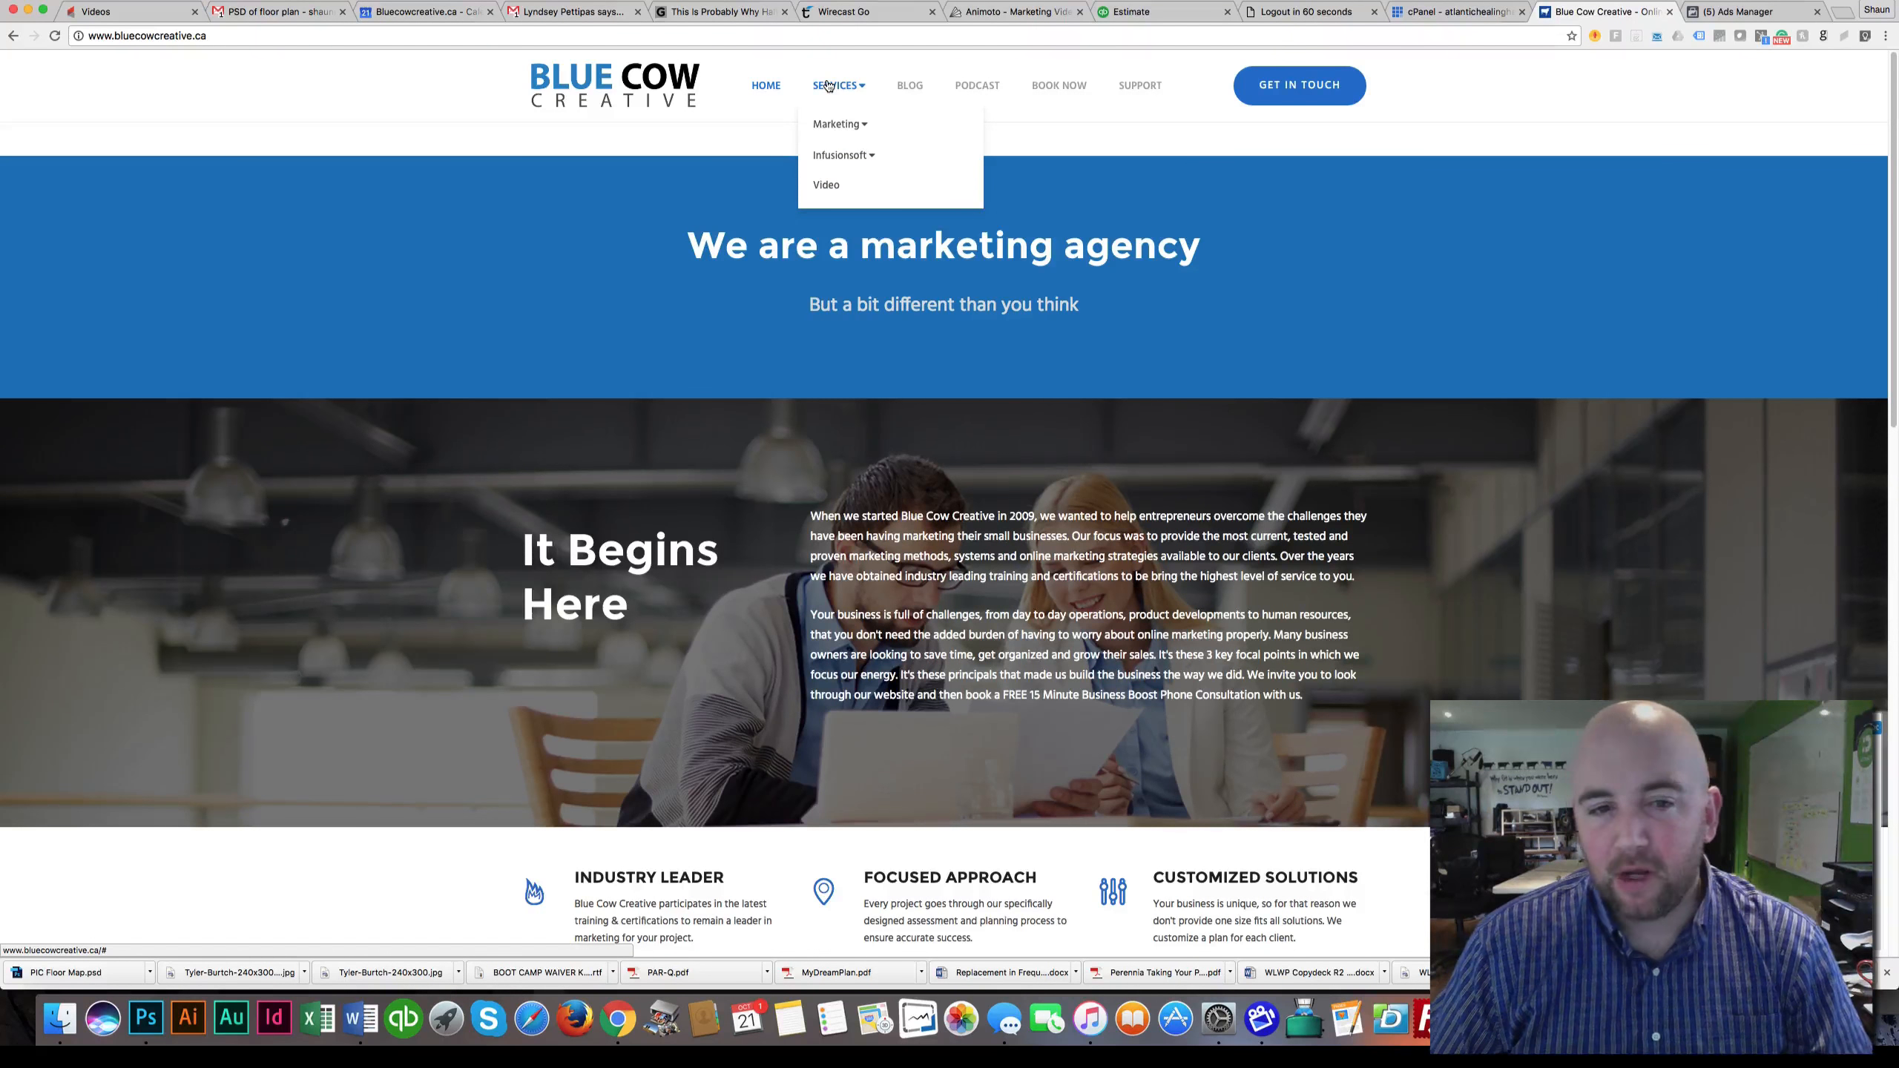
pyautogui.moveTo(843, 159)
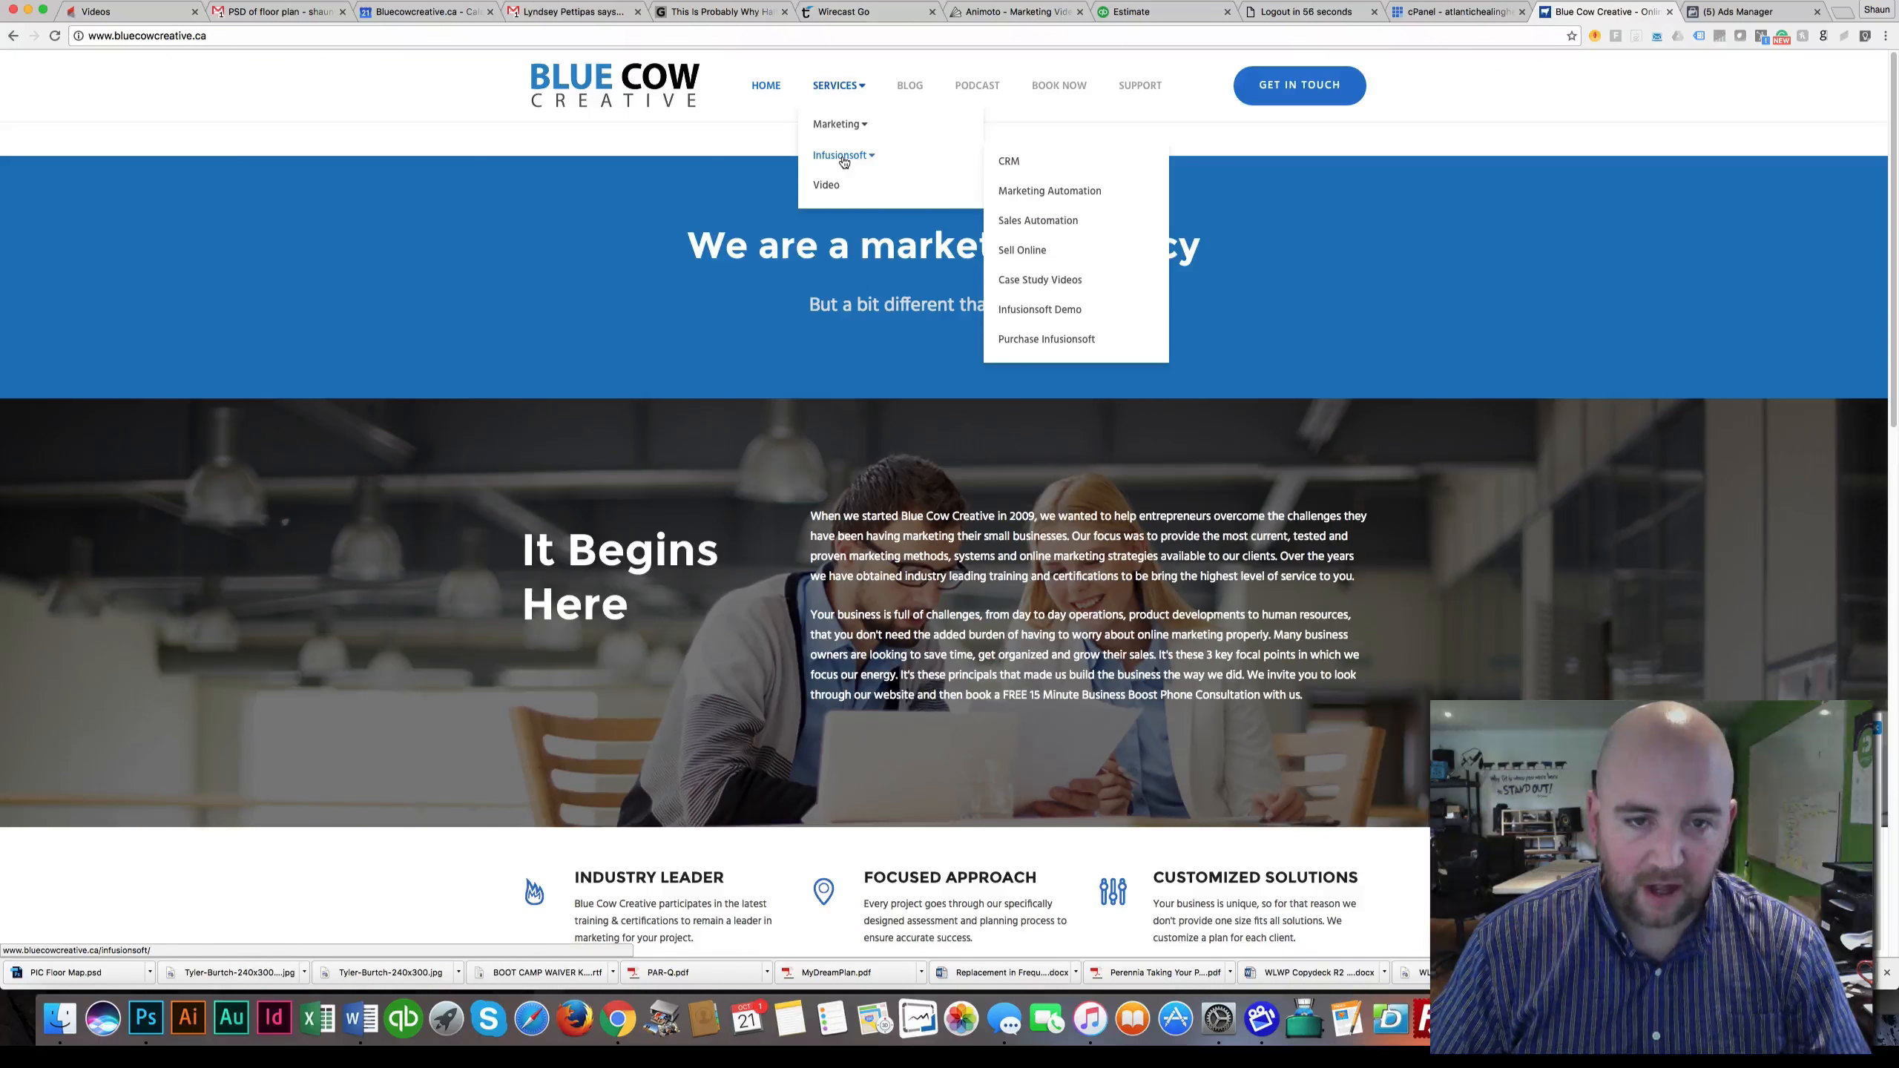
pyautogui.click(843, 159)
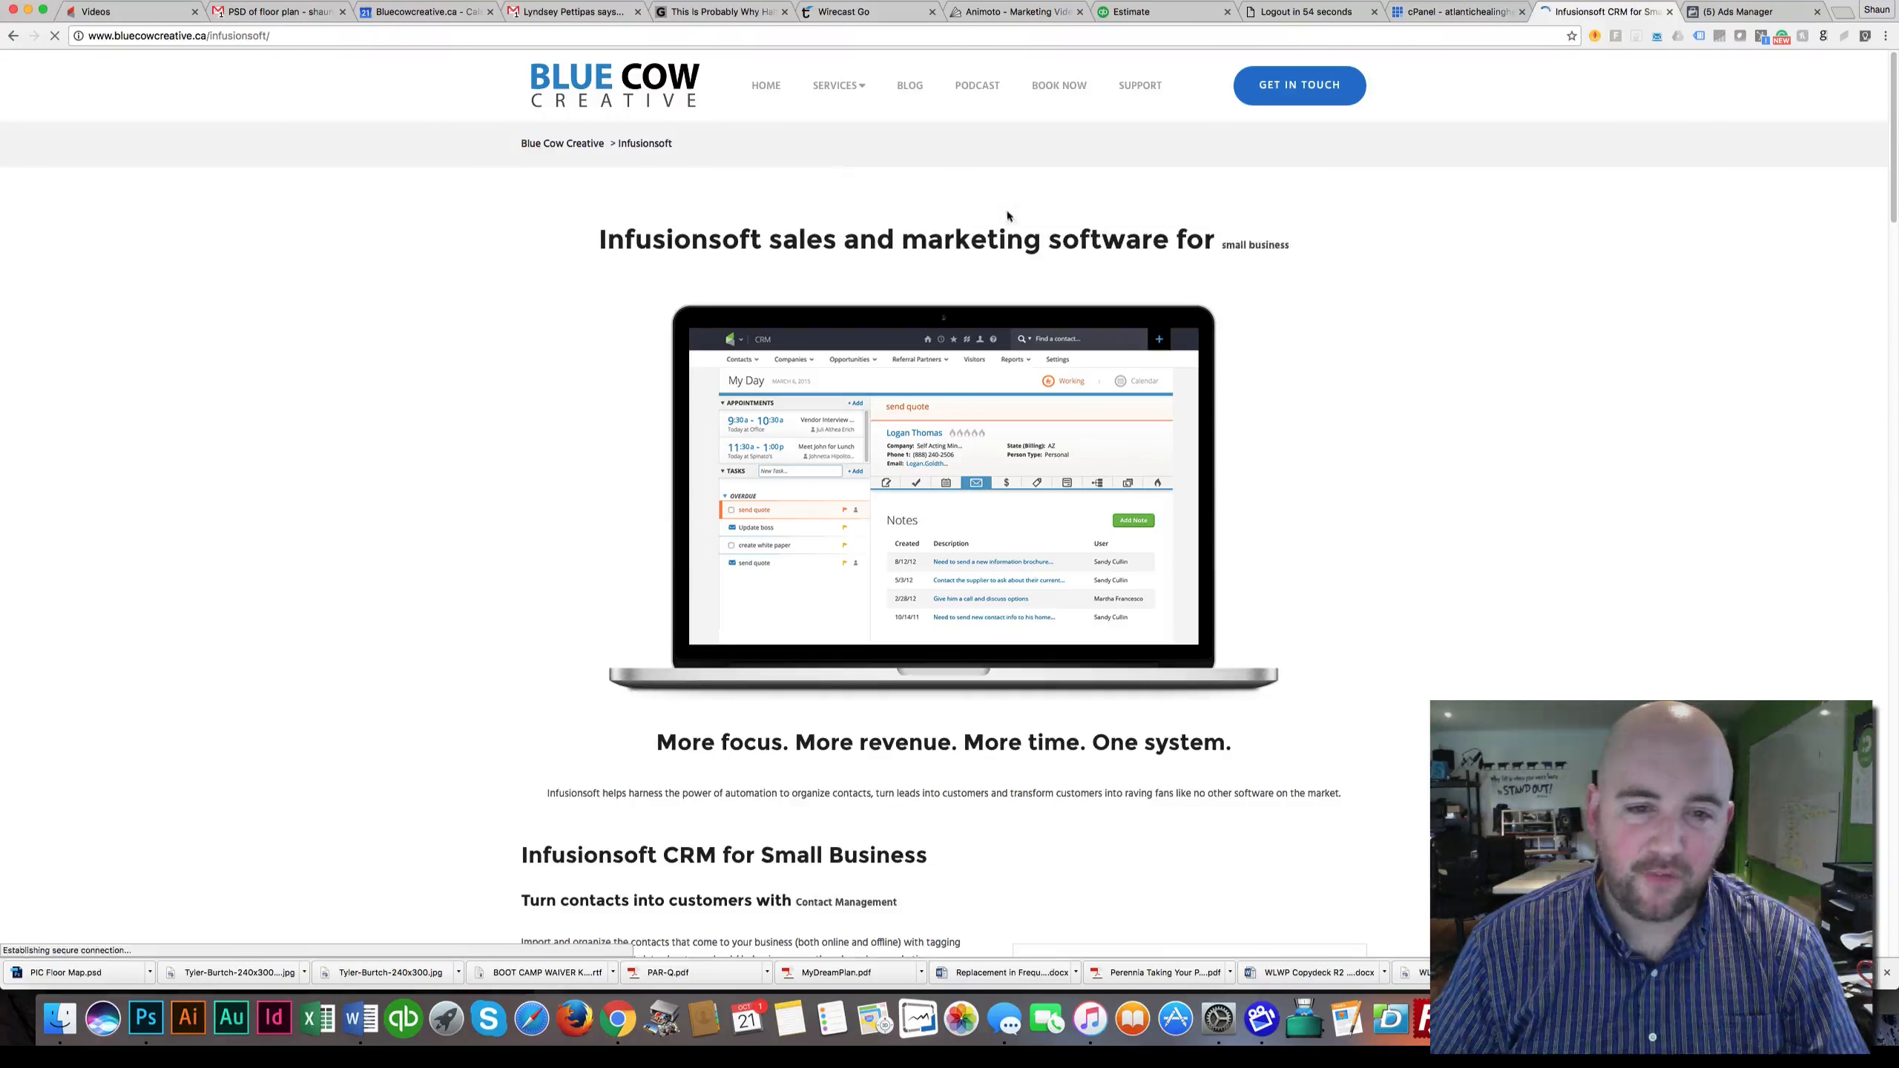
pyautogui.scroll(-10, 824, 528)
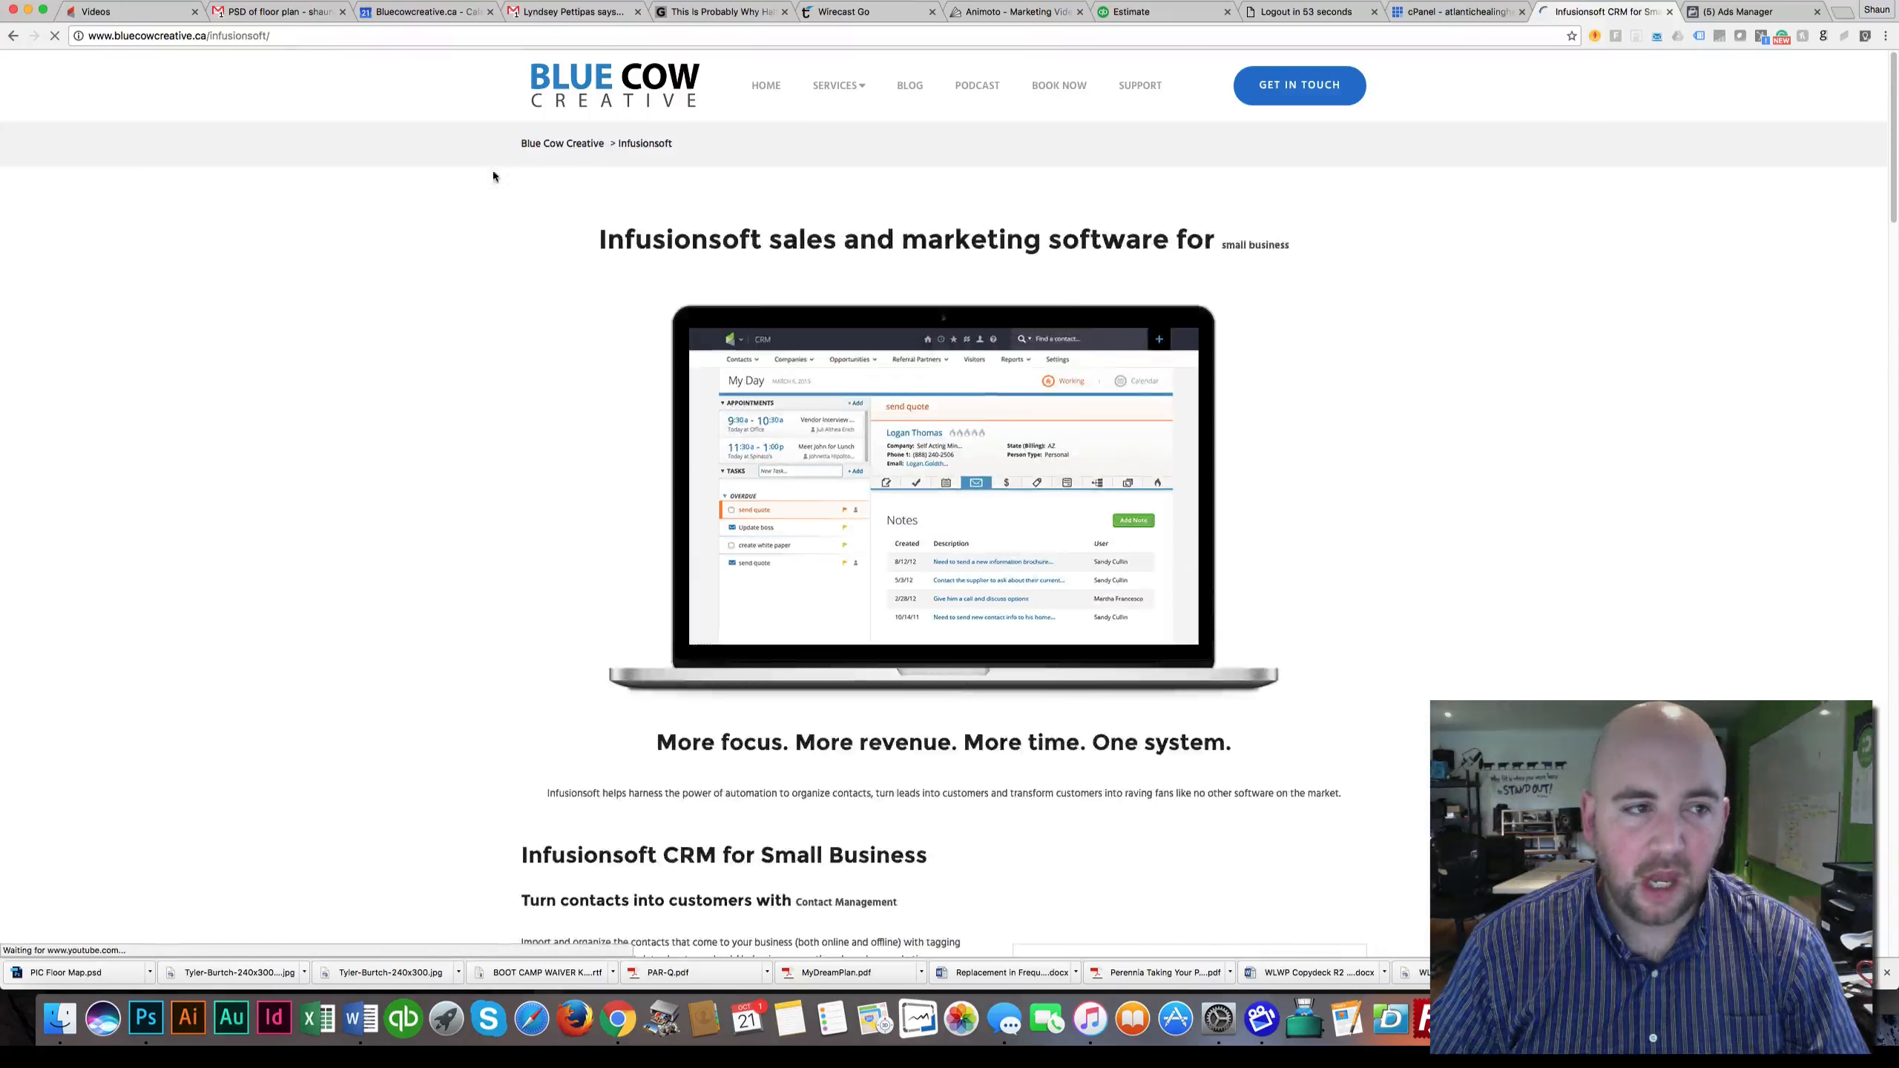
pyautogui.click(247, 34)
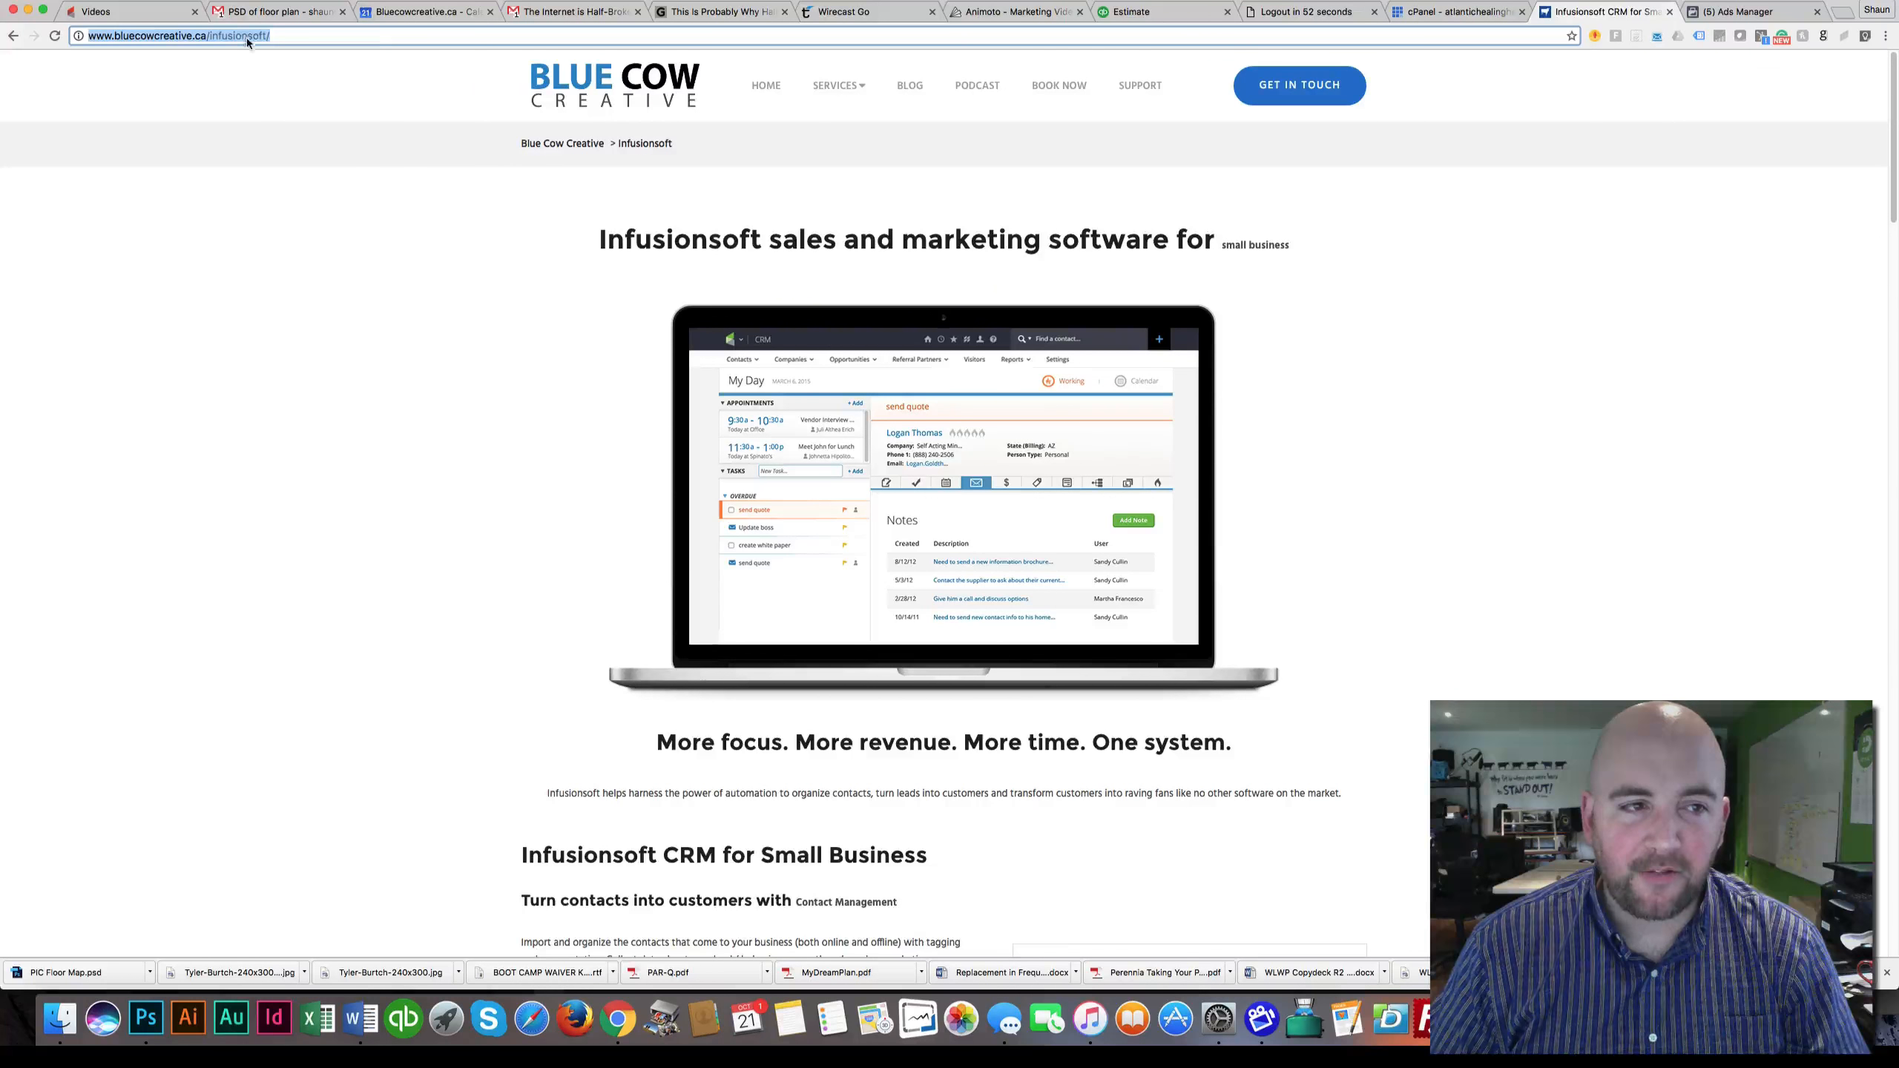
pyautogui.rightClick(247, 42)
pyautogui.click(262, 56)
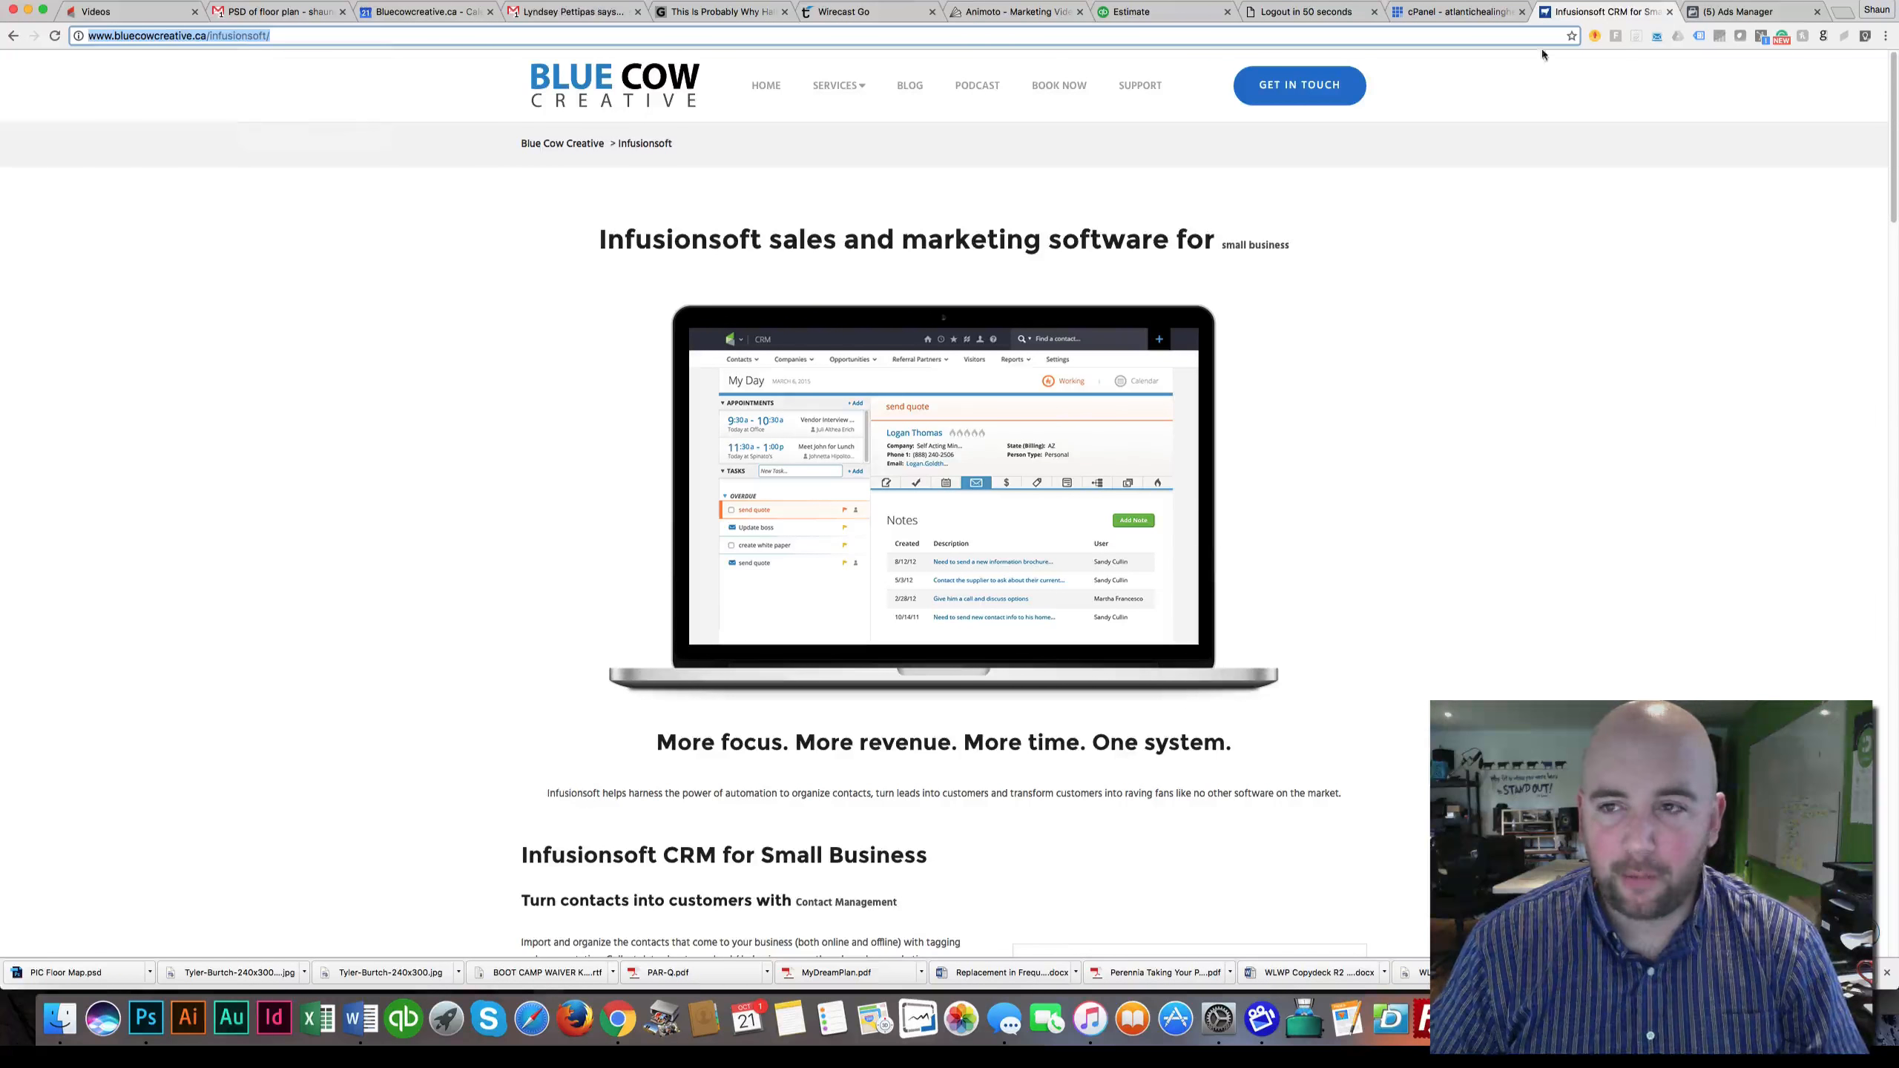
pyautogui.click(1741, 12)
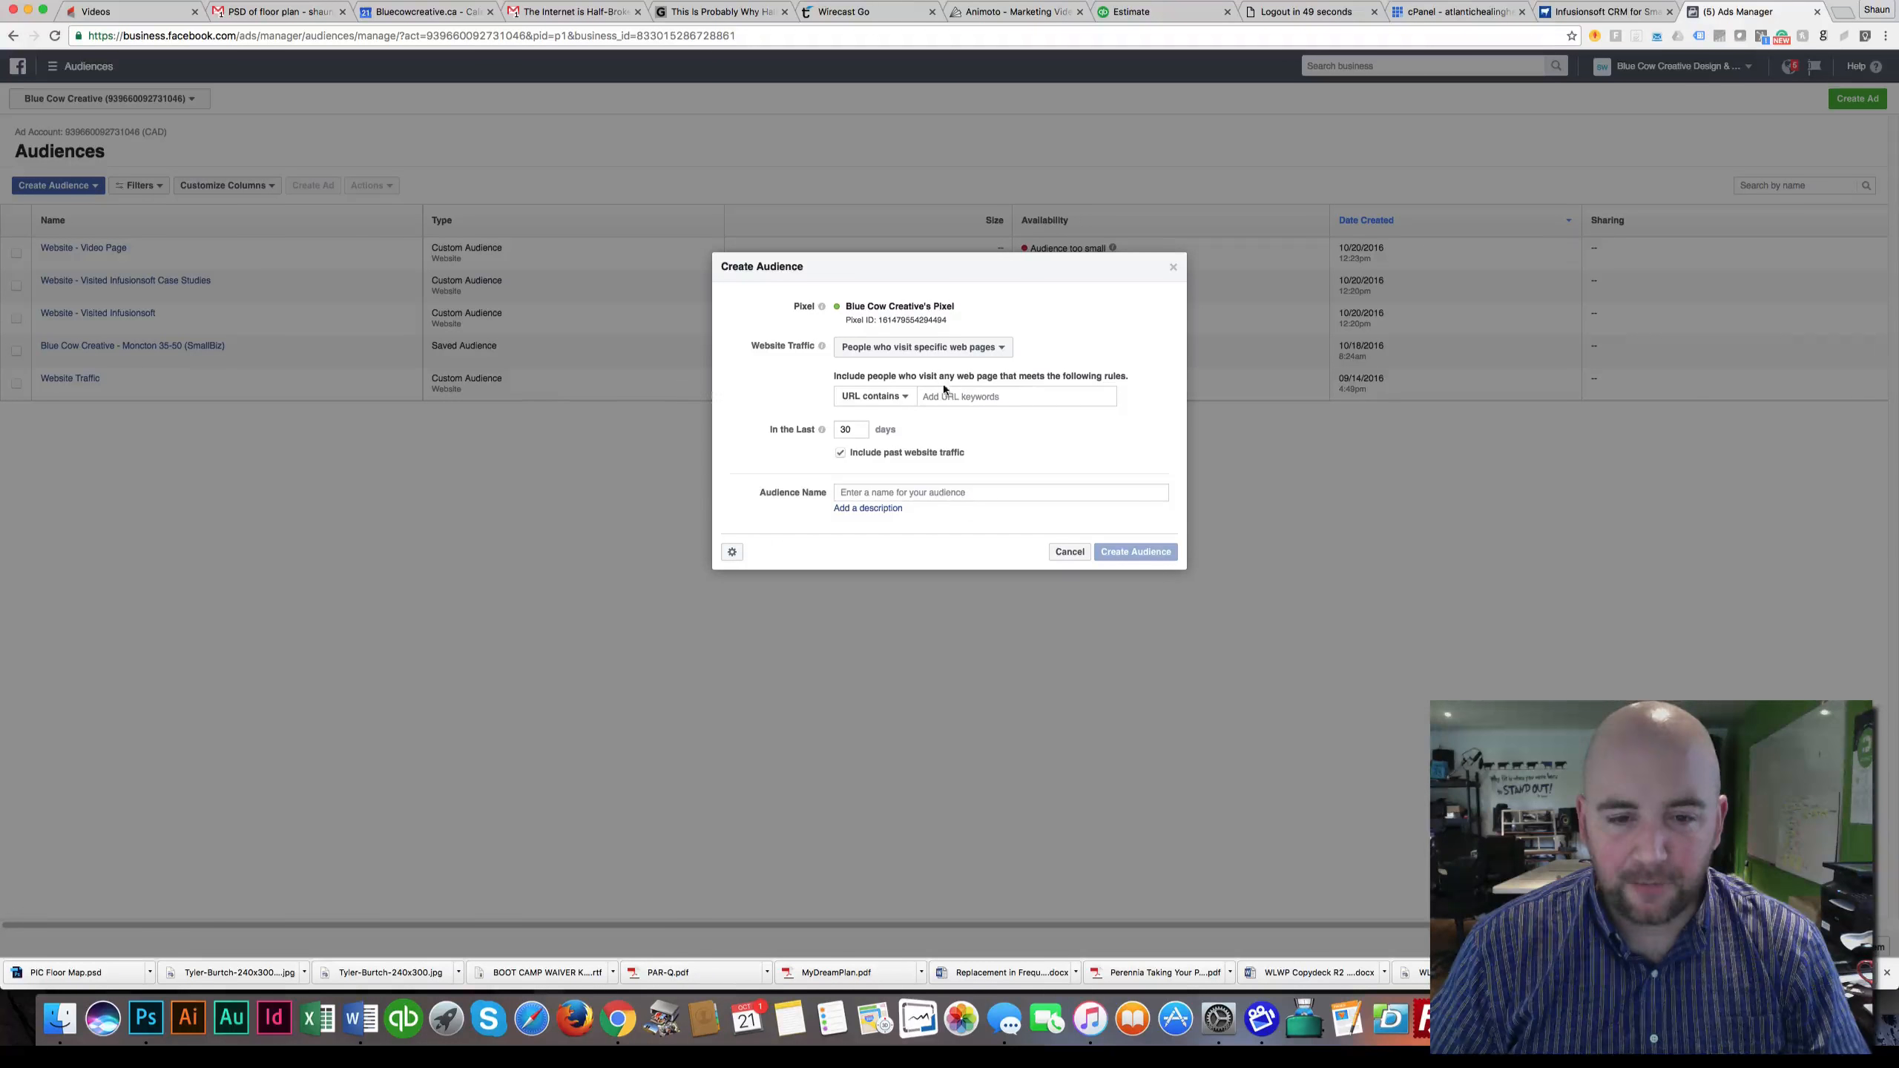
pyautogui.click(871, 401)
pyautogui.click(873, 422)
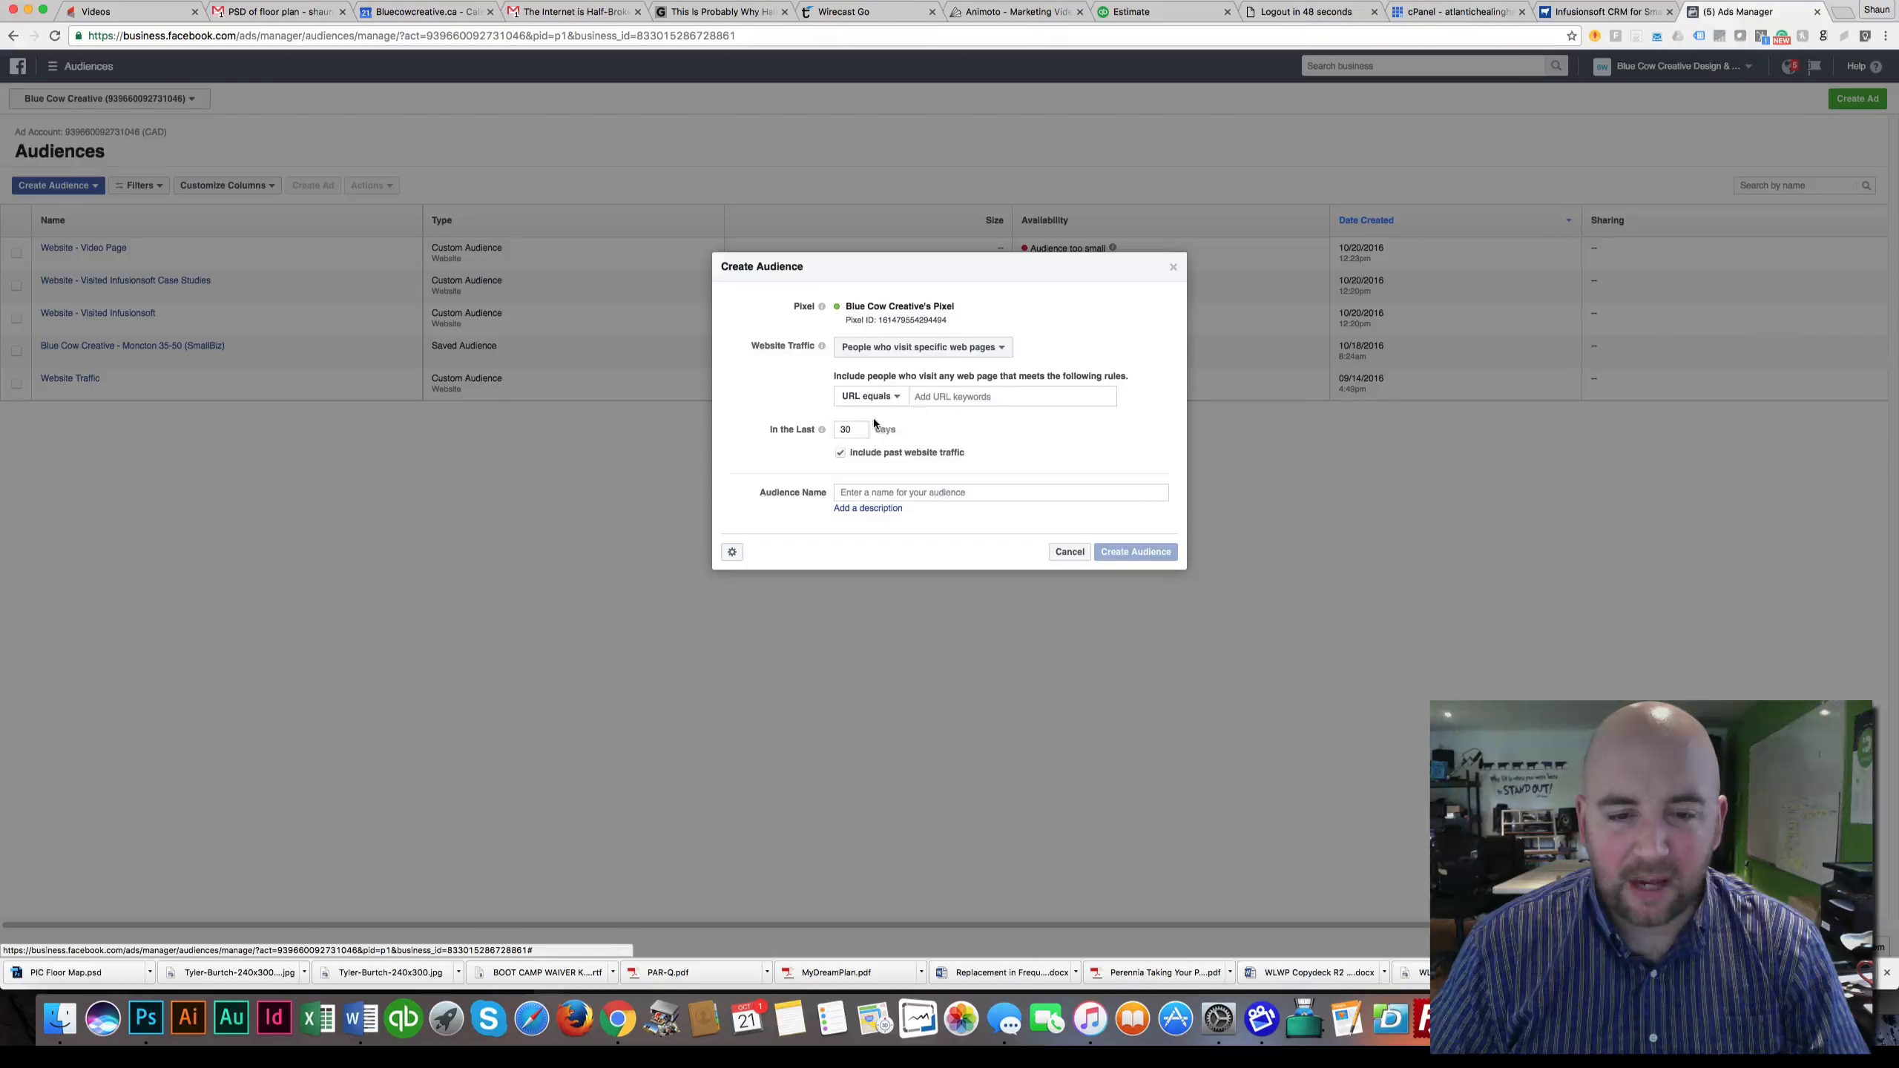
pyautogui.rightClick(982, 402)
pyautogui.click(1020, 467)
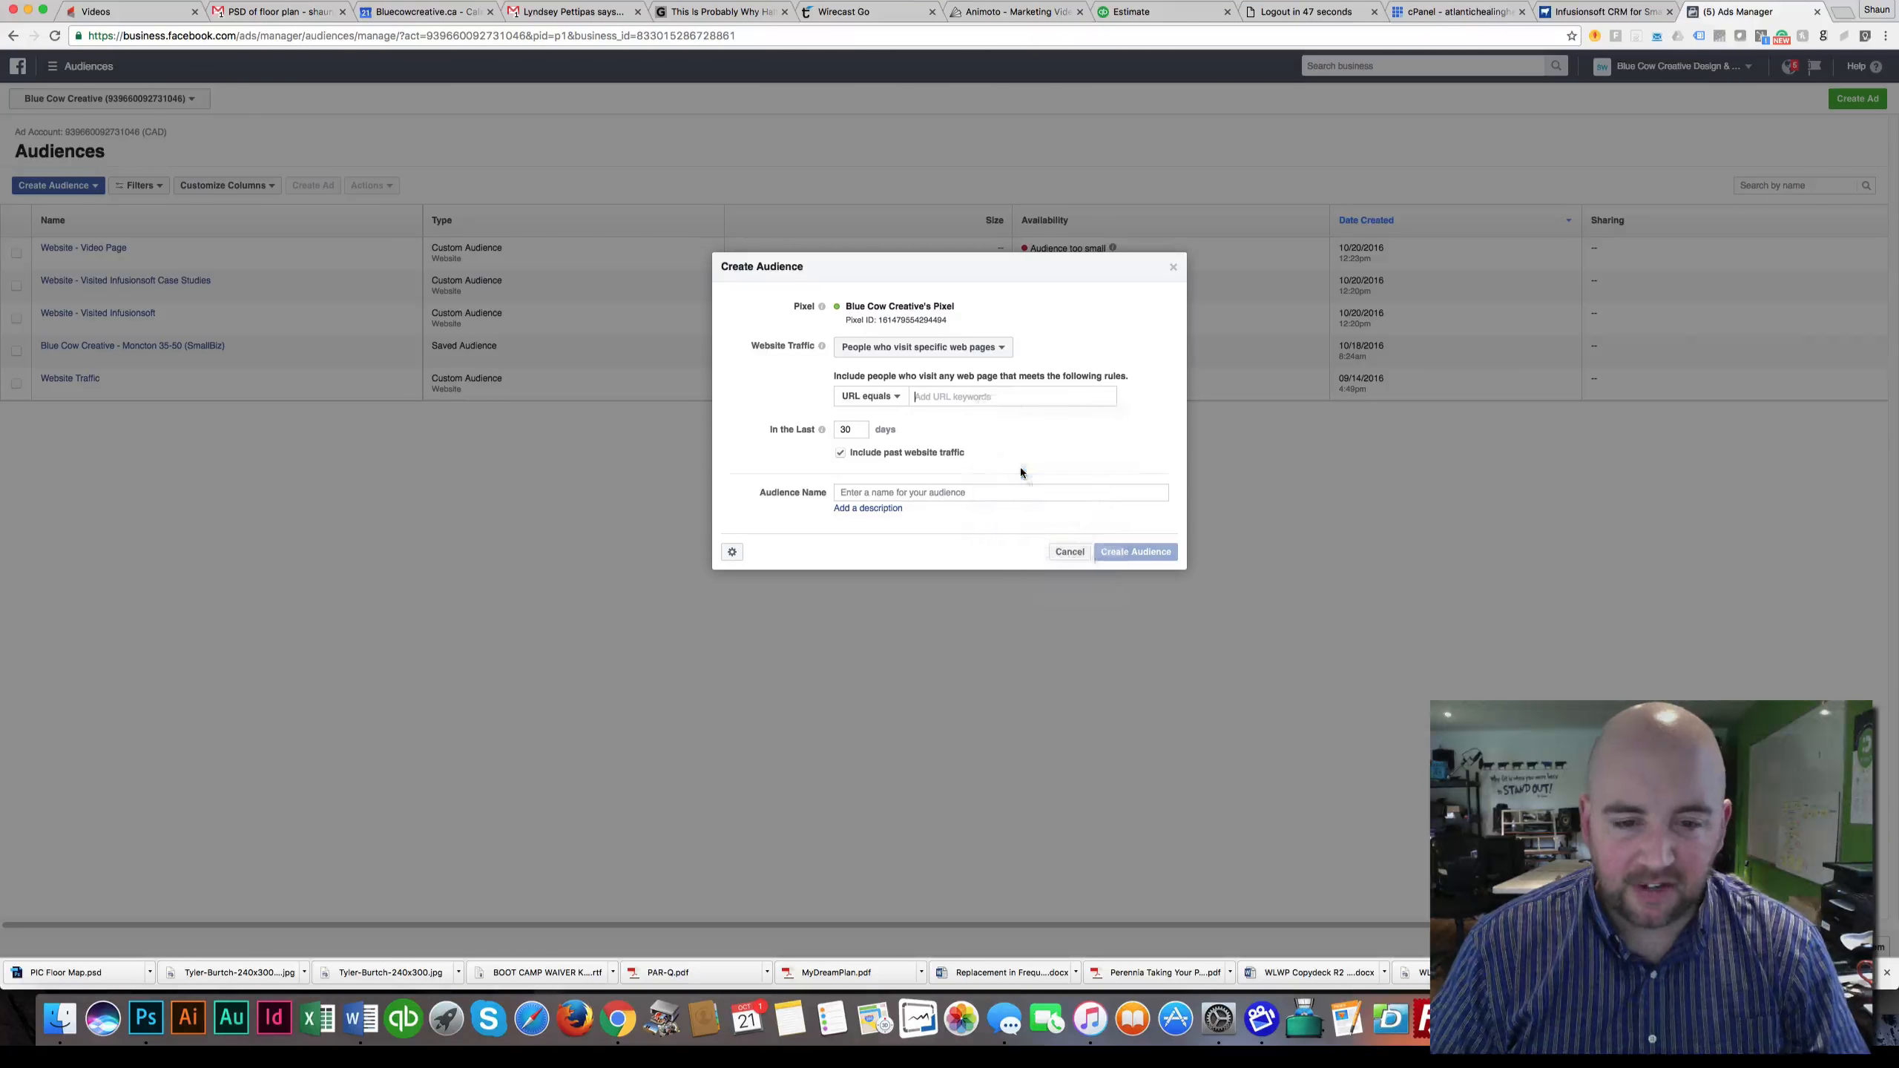
pyautogui.moveTo(959, 398); pyautogui.dragTo(819, 397)
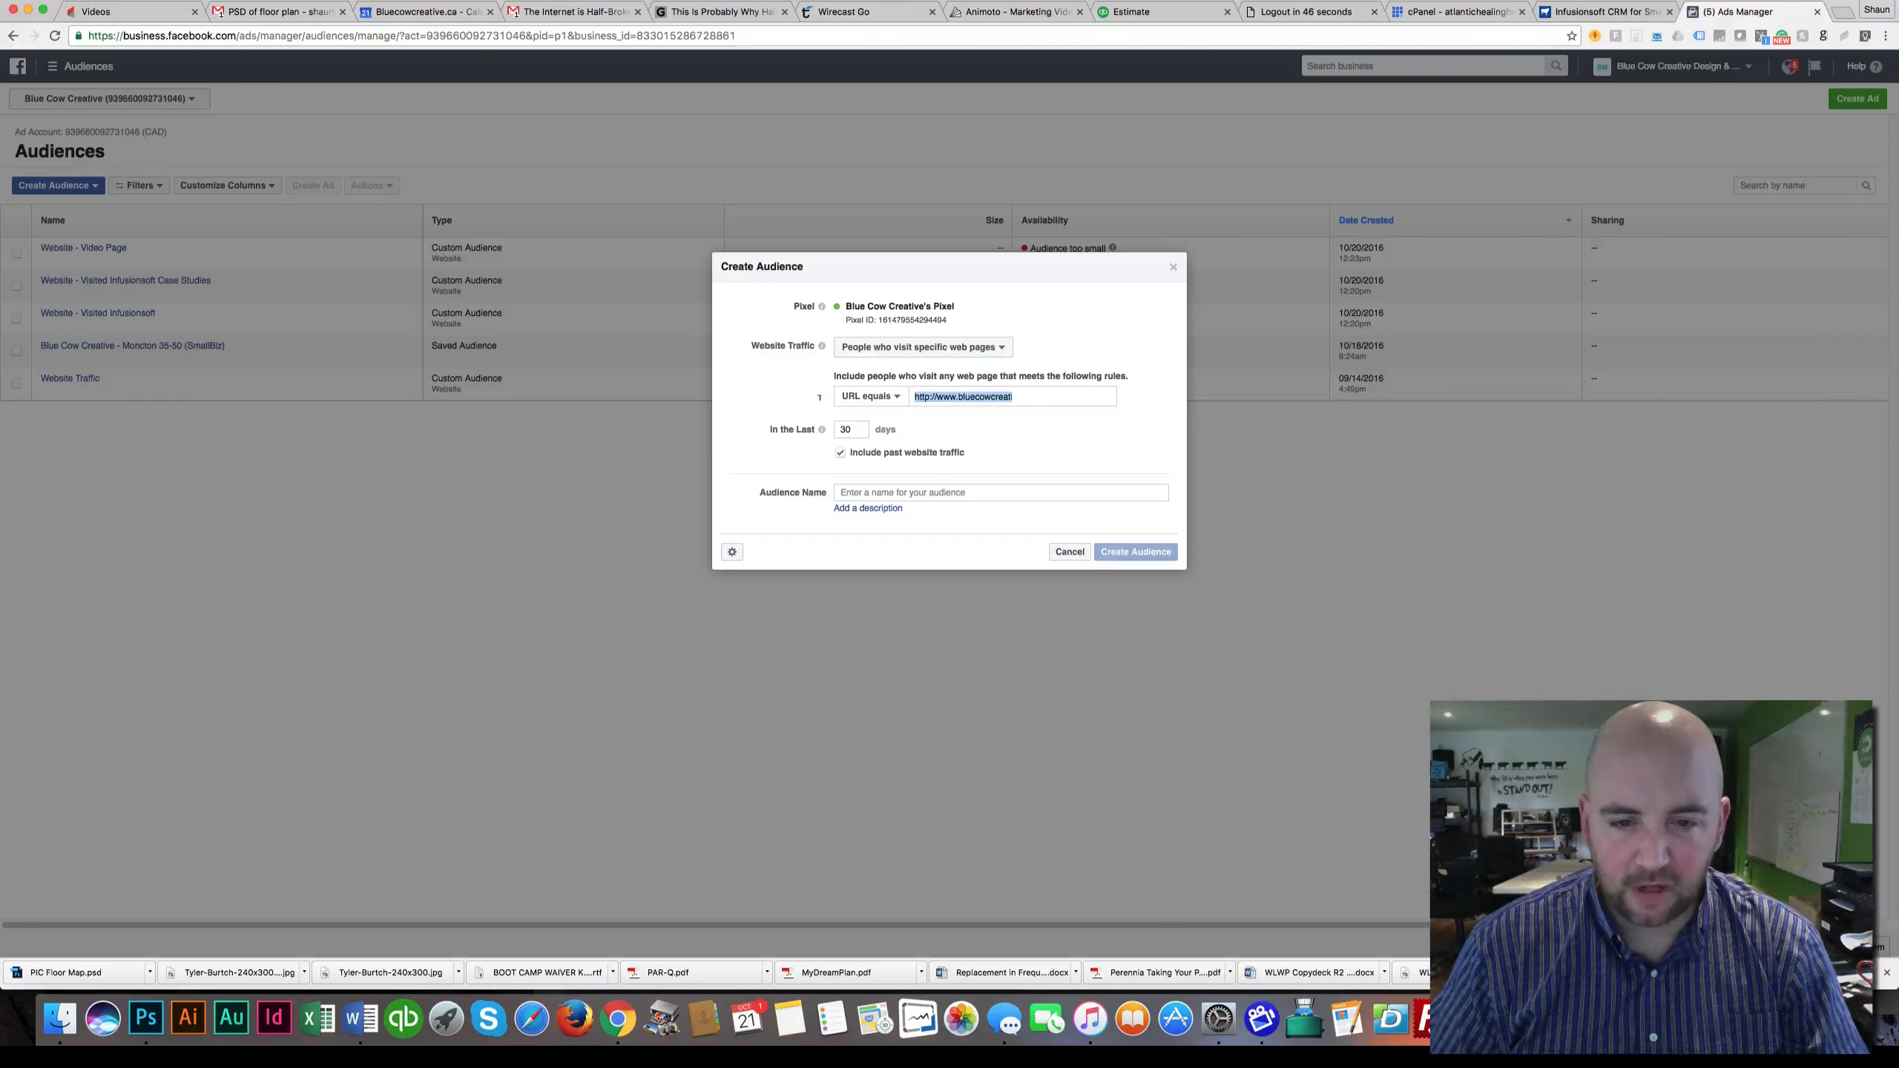
pyautogui.moveTo(973, 387); pyautogui.dragTo(1021, 433)
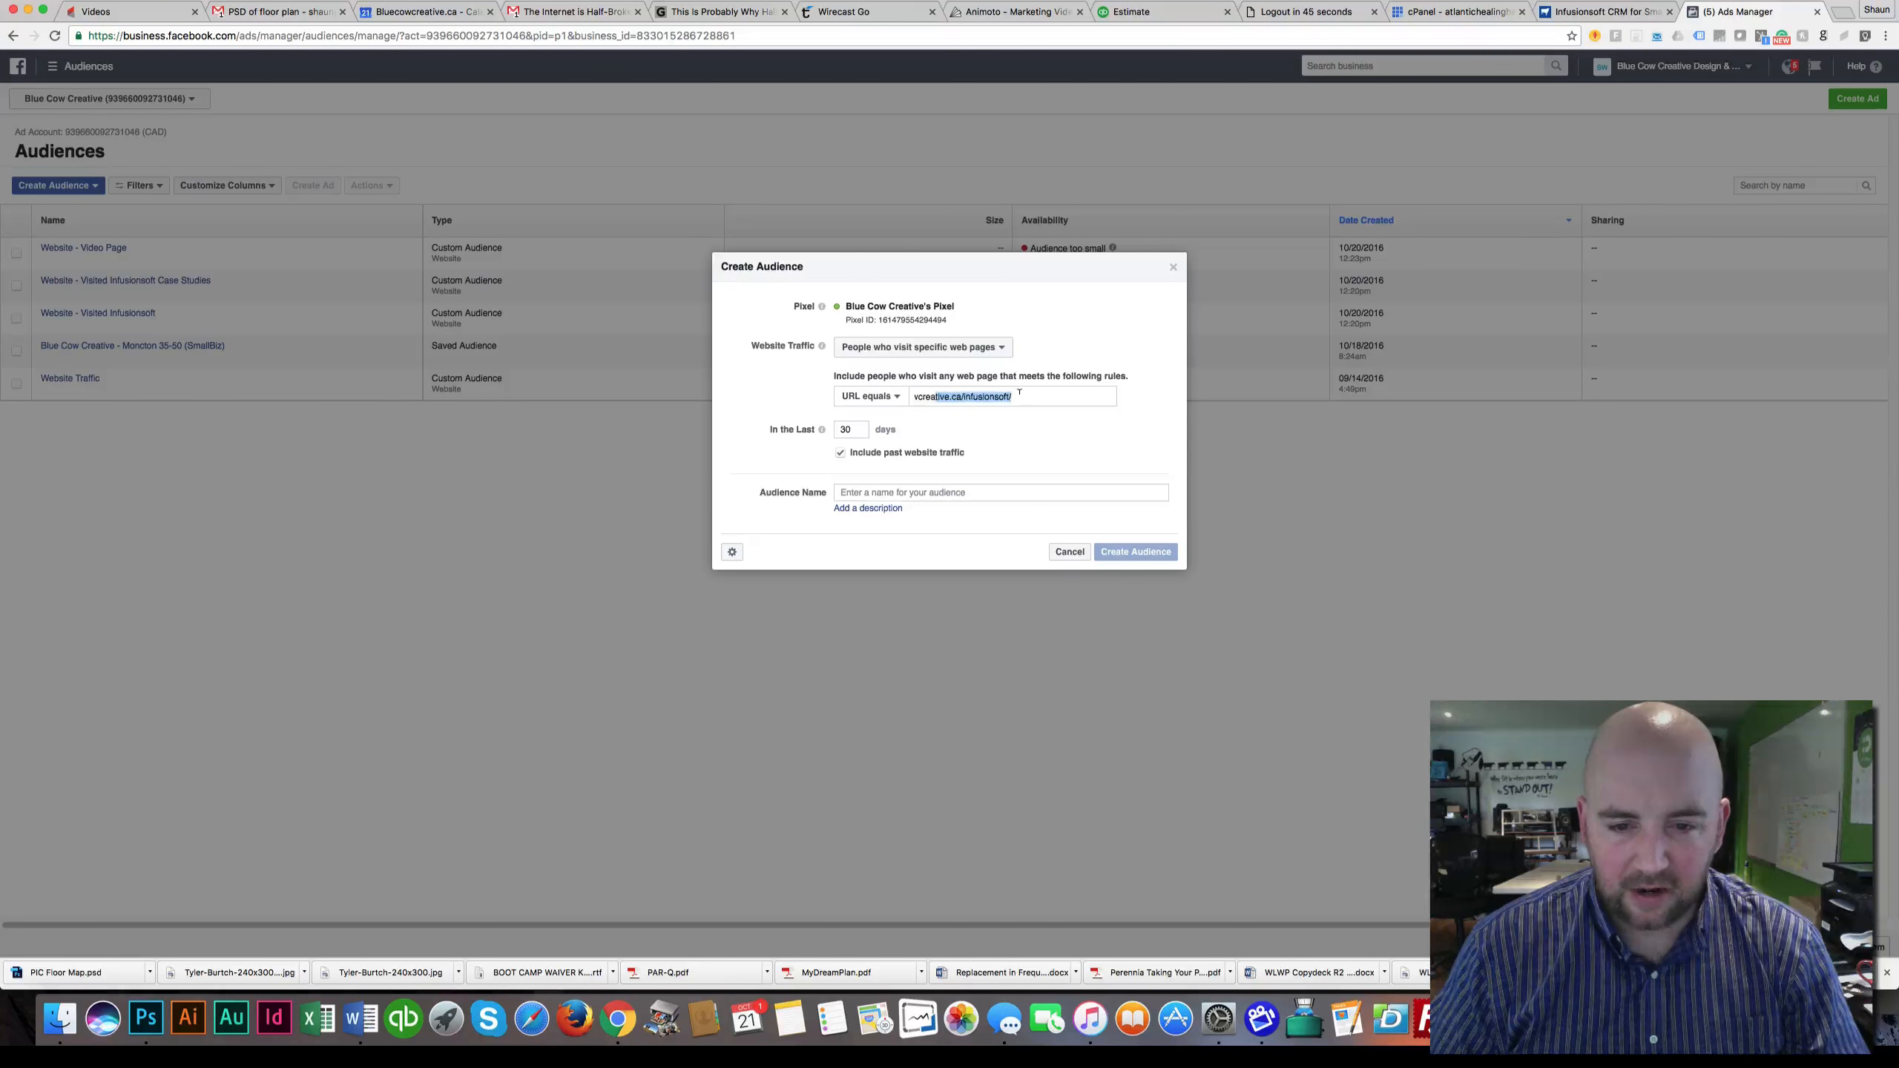
pyautogui.press('Return')
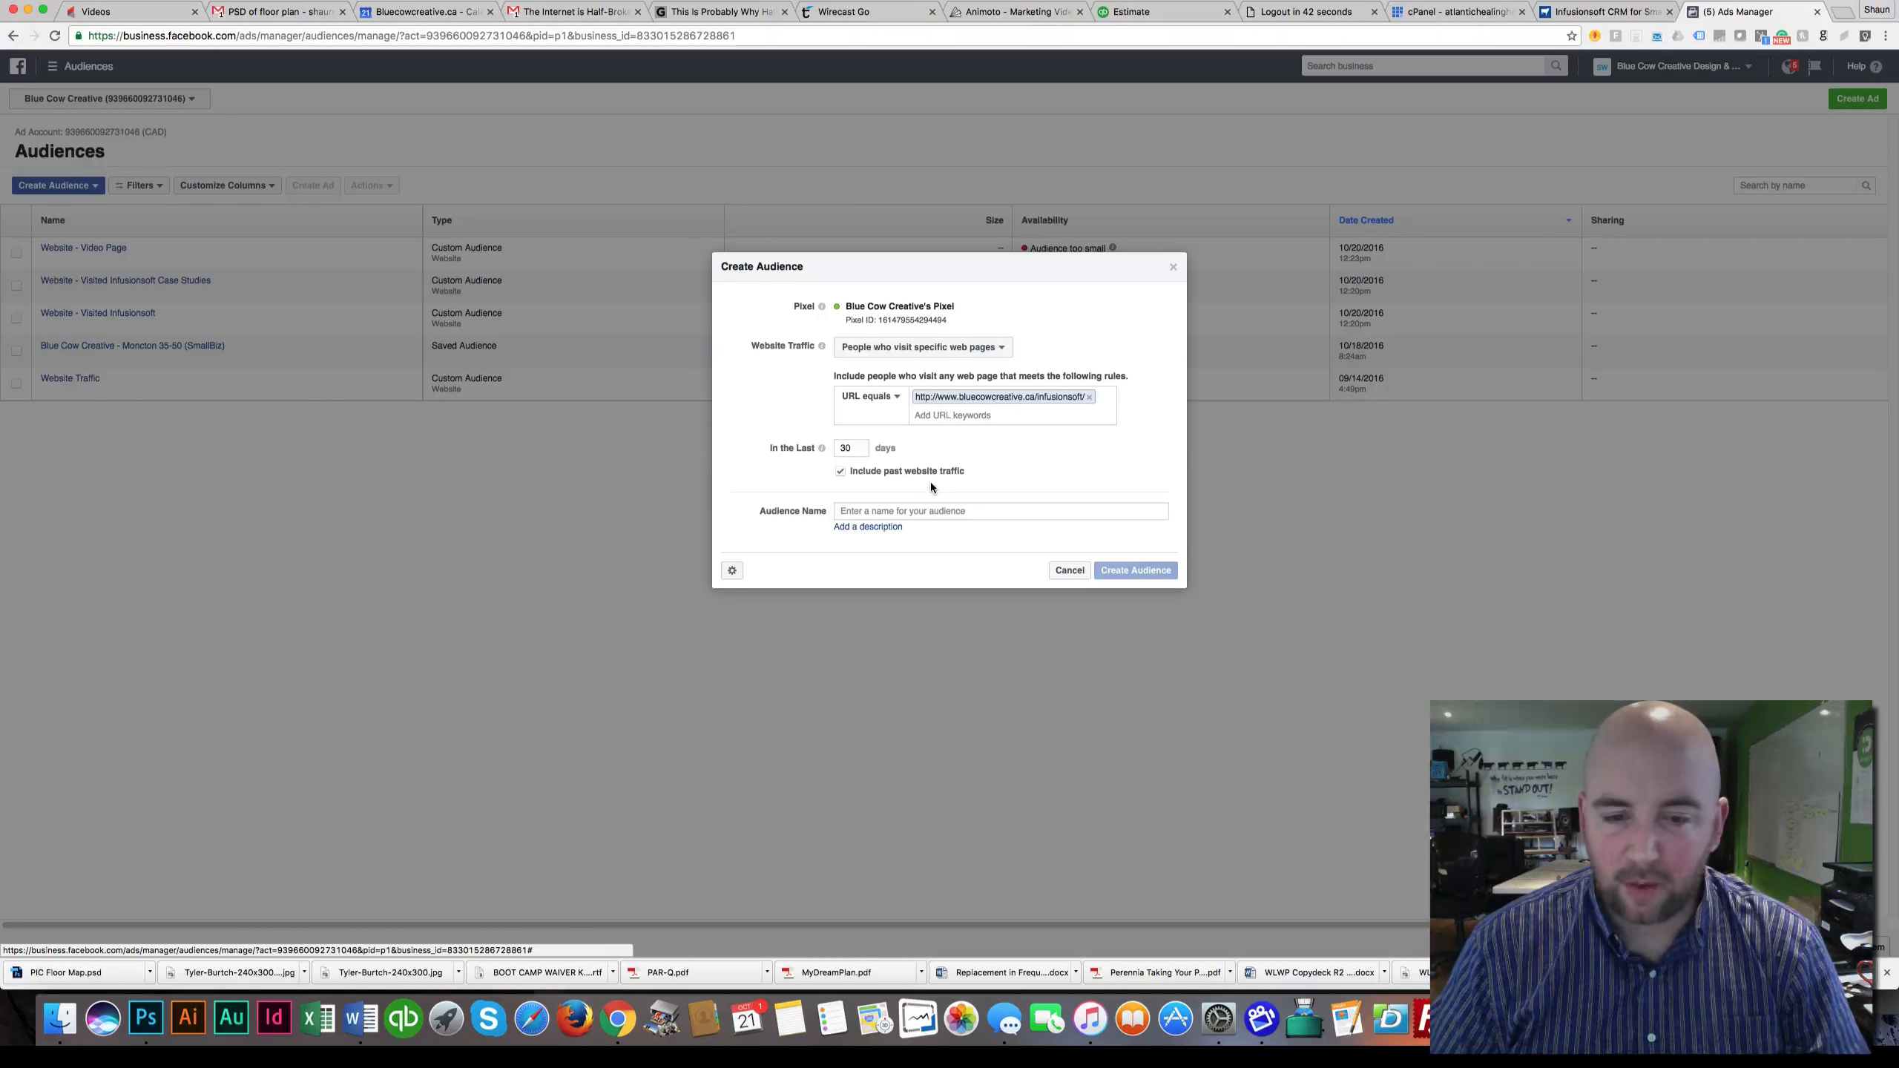
# - Name the audience "Website - Interested in Infusionsoft"
pyautogui.click(909, 510)
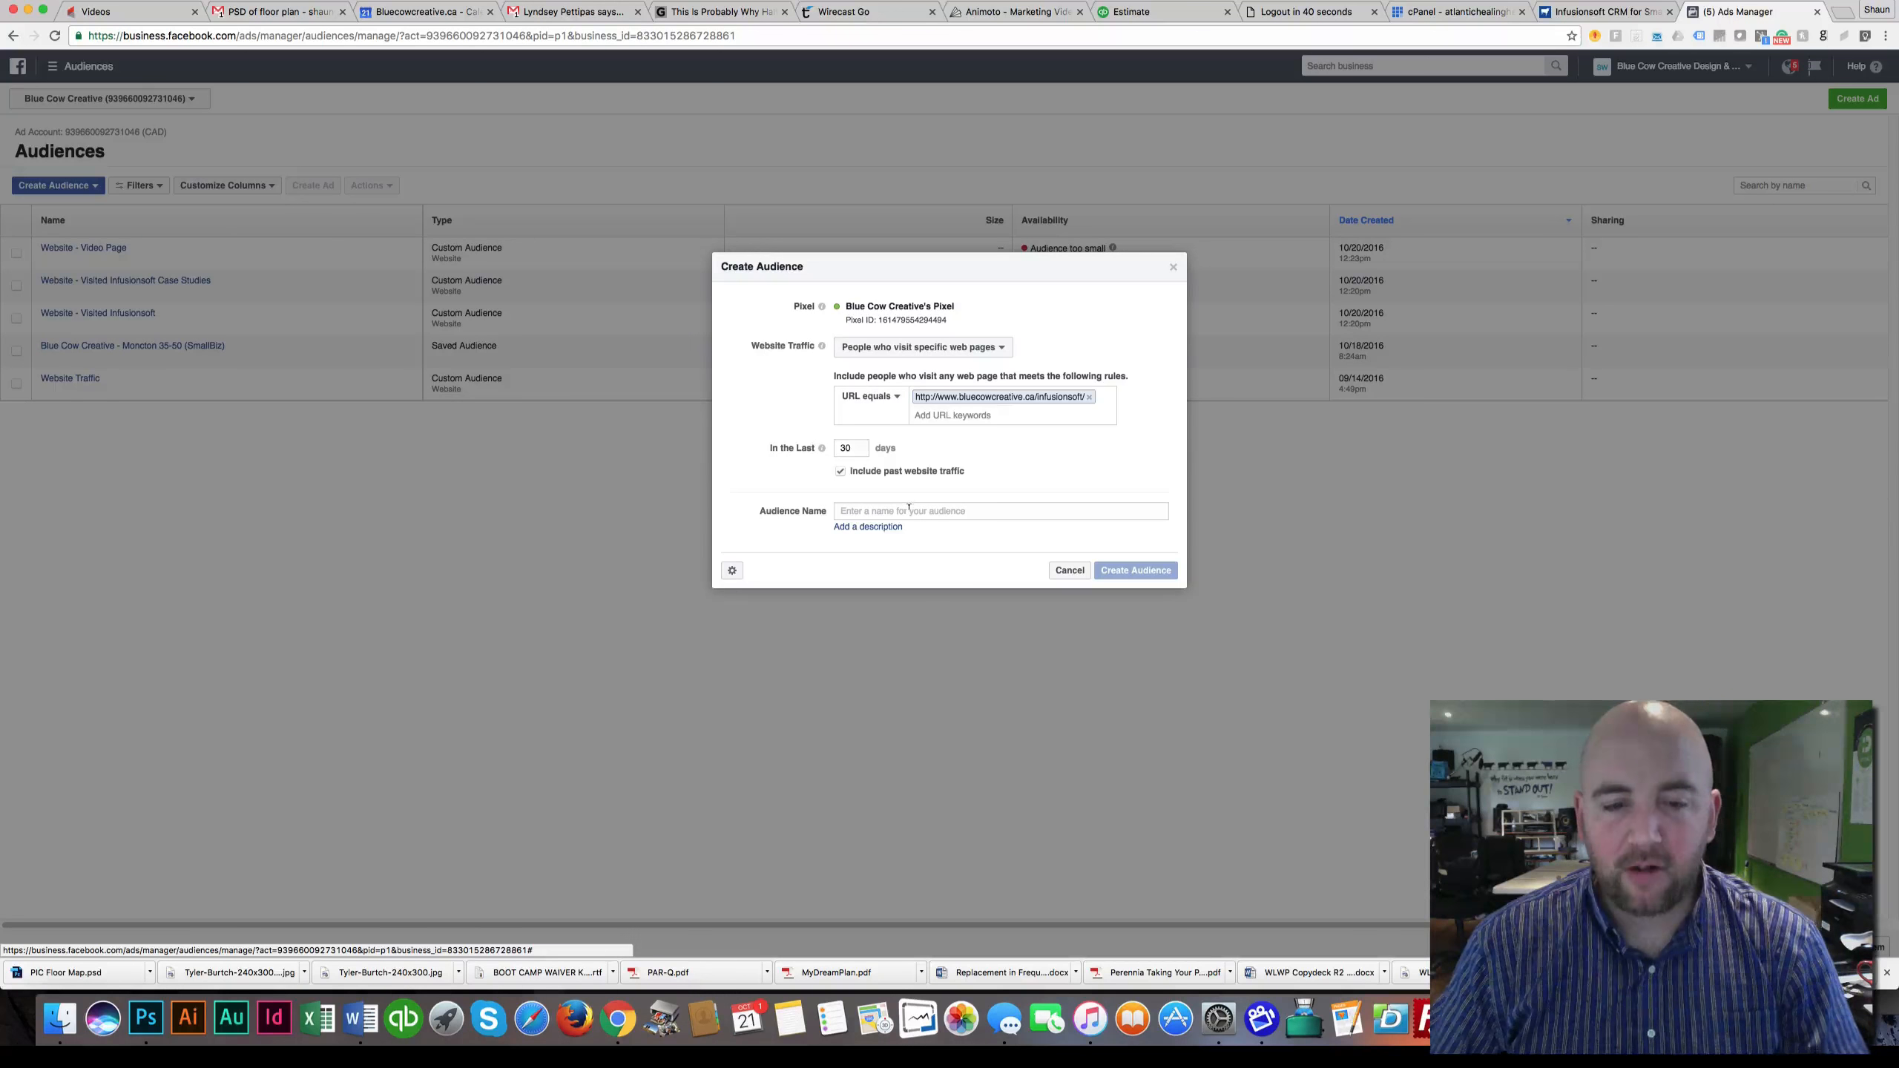
pyautogui.write('W')
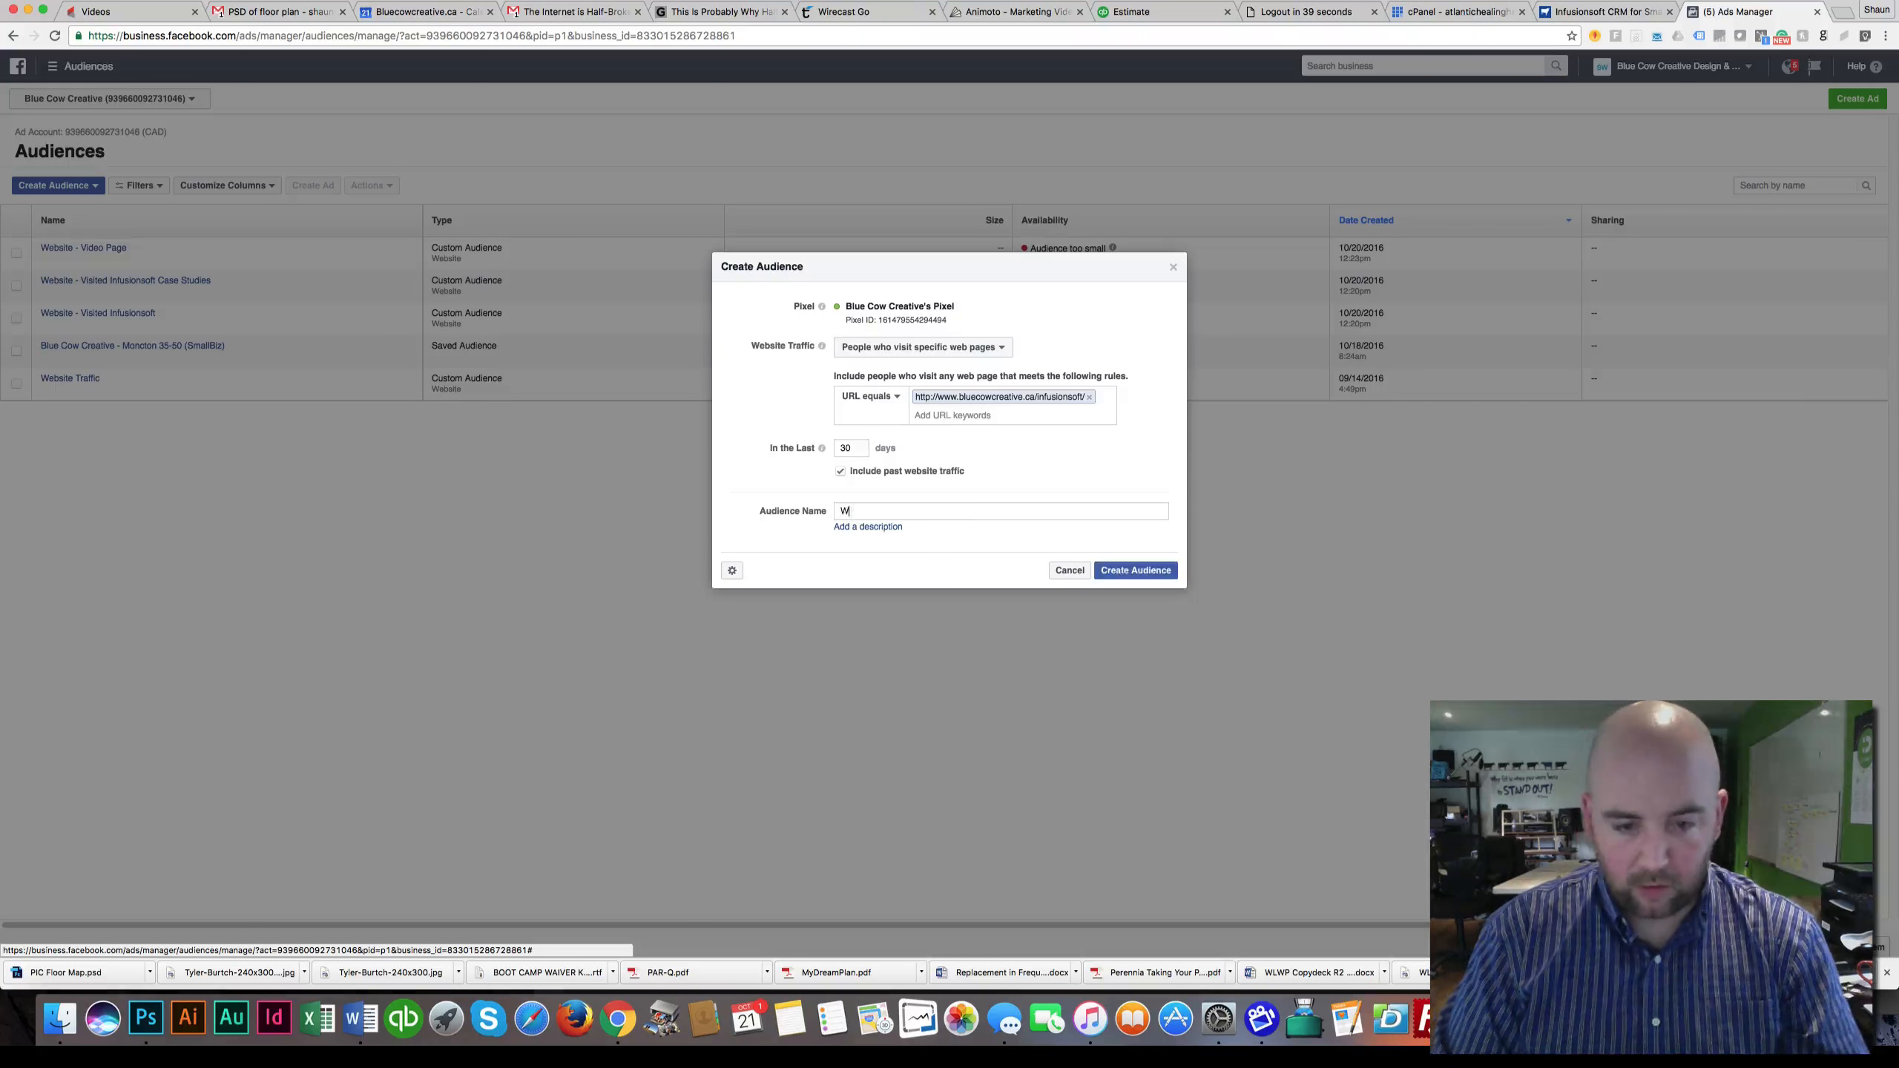
pyautogui.write('ebsite - ')
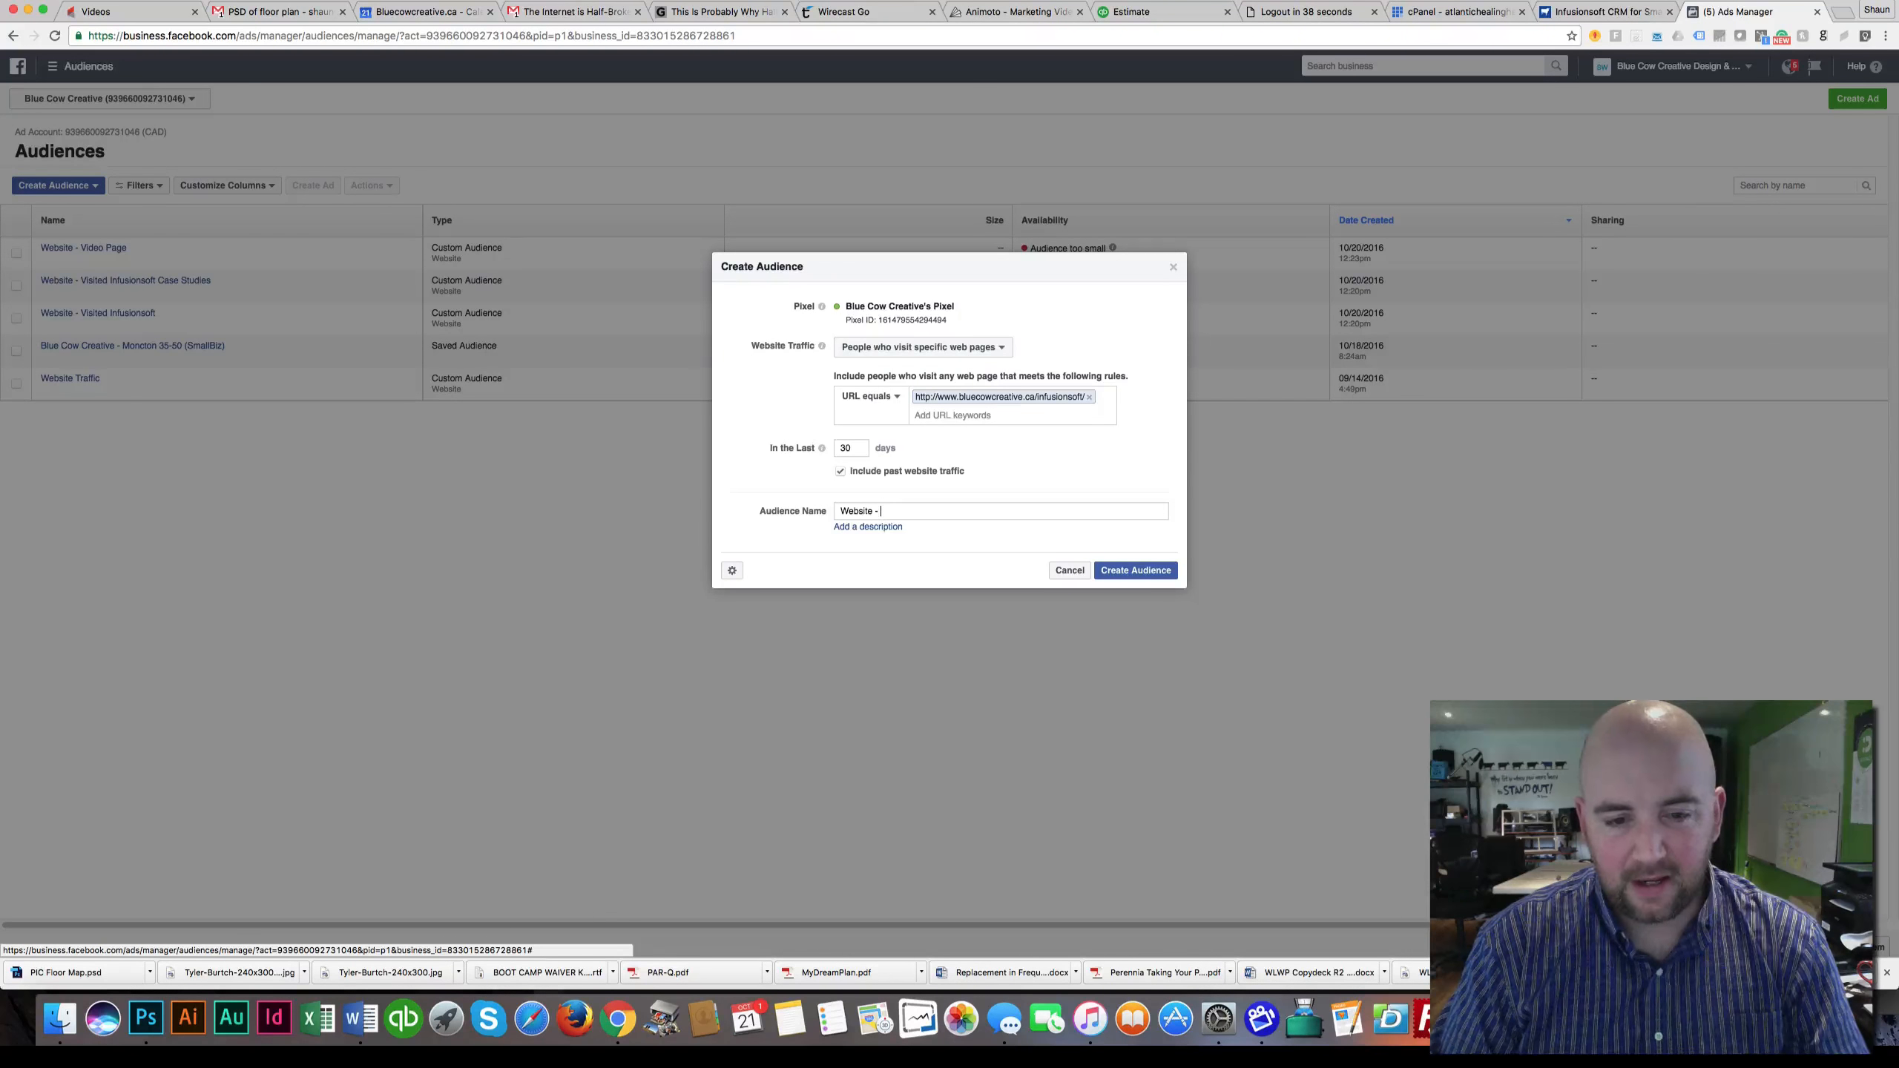
pyautogui.write('Interested in')
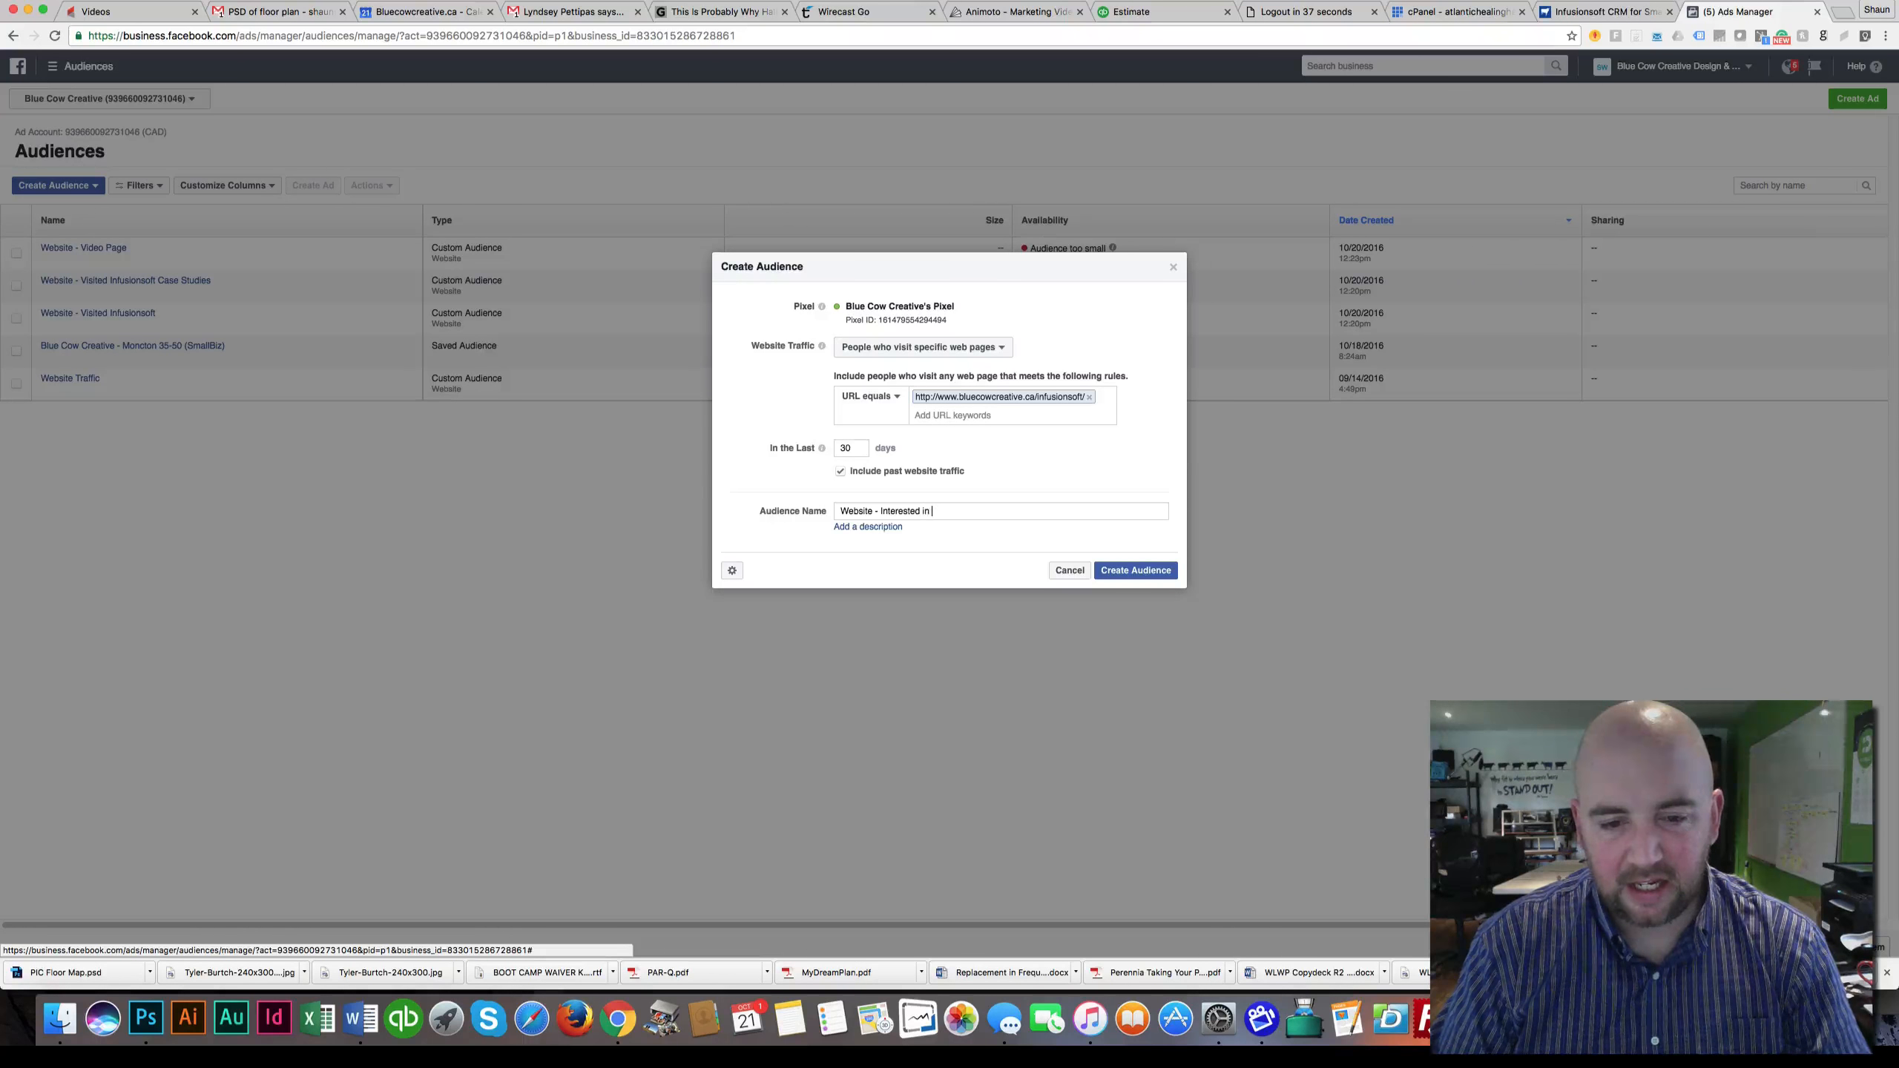
pyautogui.press('BackSpace')
pyautogui.press('BackSpace')
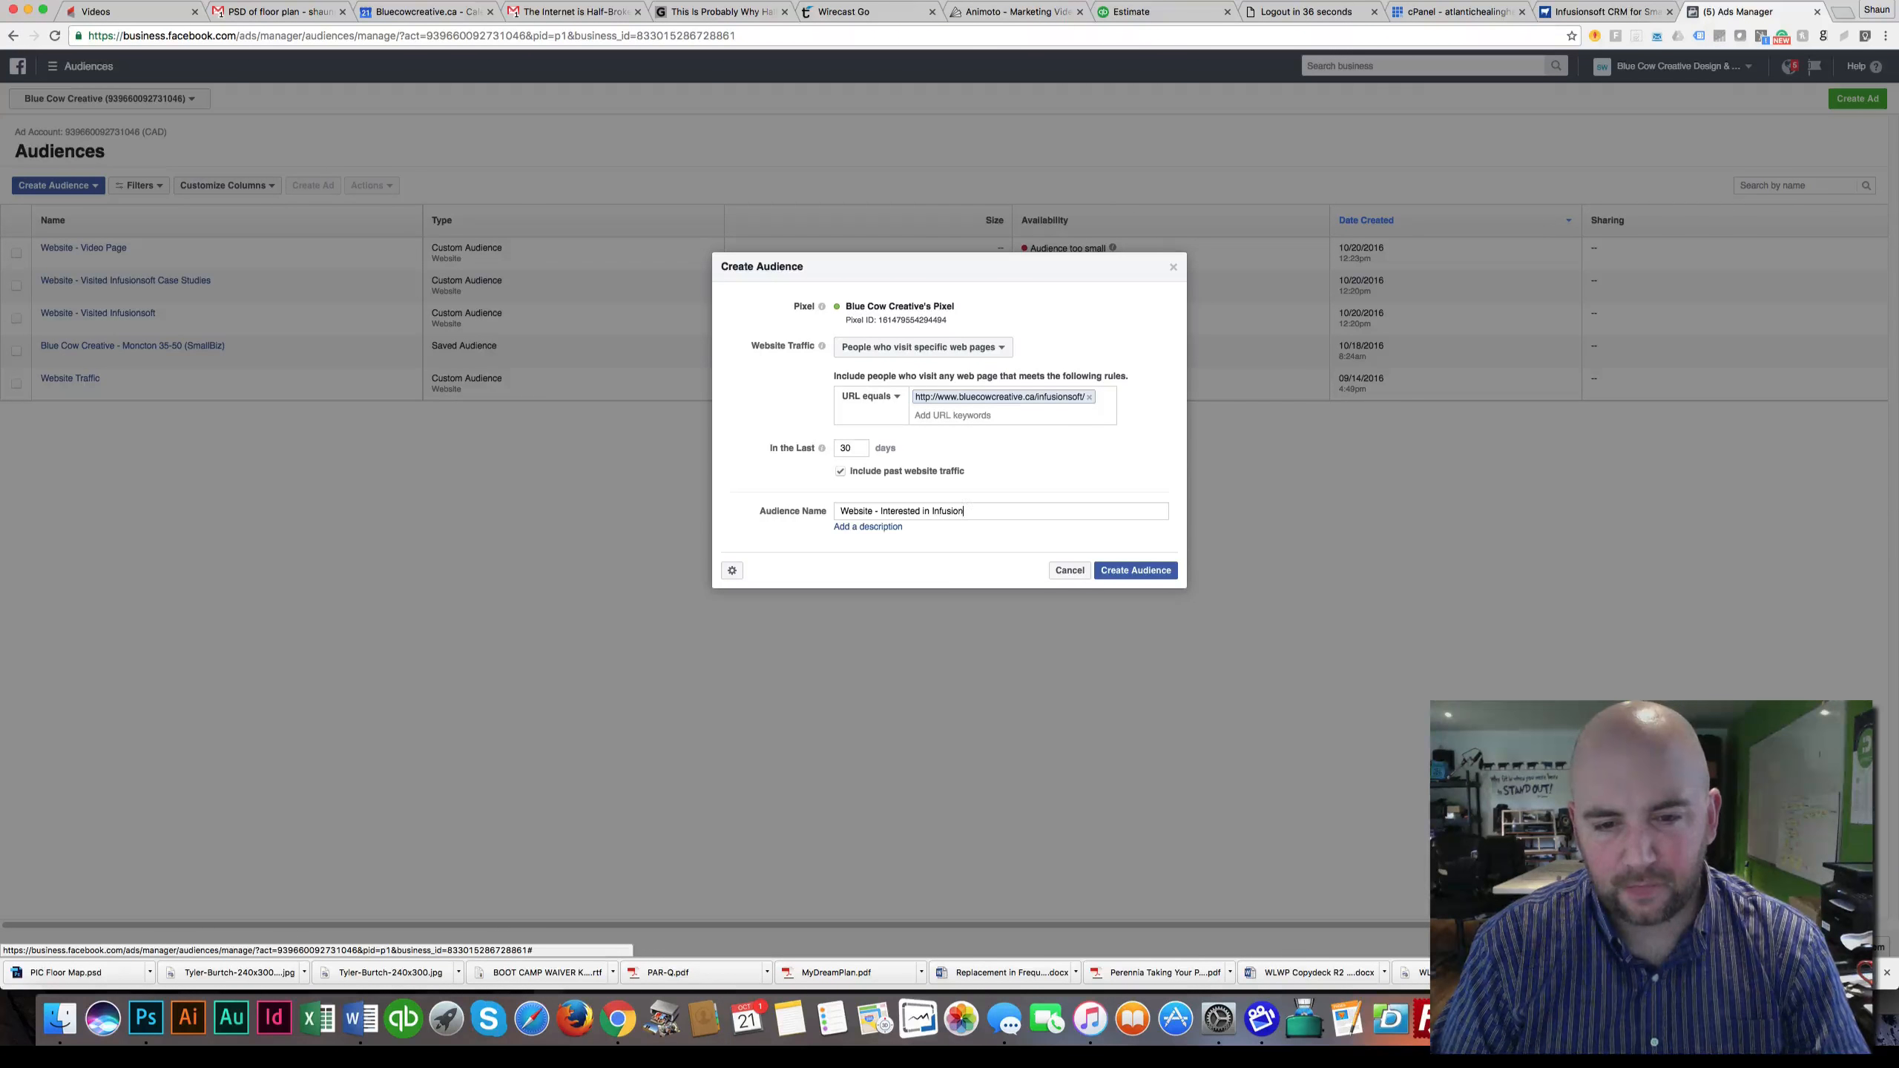
# - Add the description "This is someone who visited the infusionsoft page in the last 30 days" and create the custom audience
pyautogui.click(867, 526)
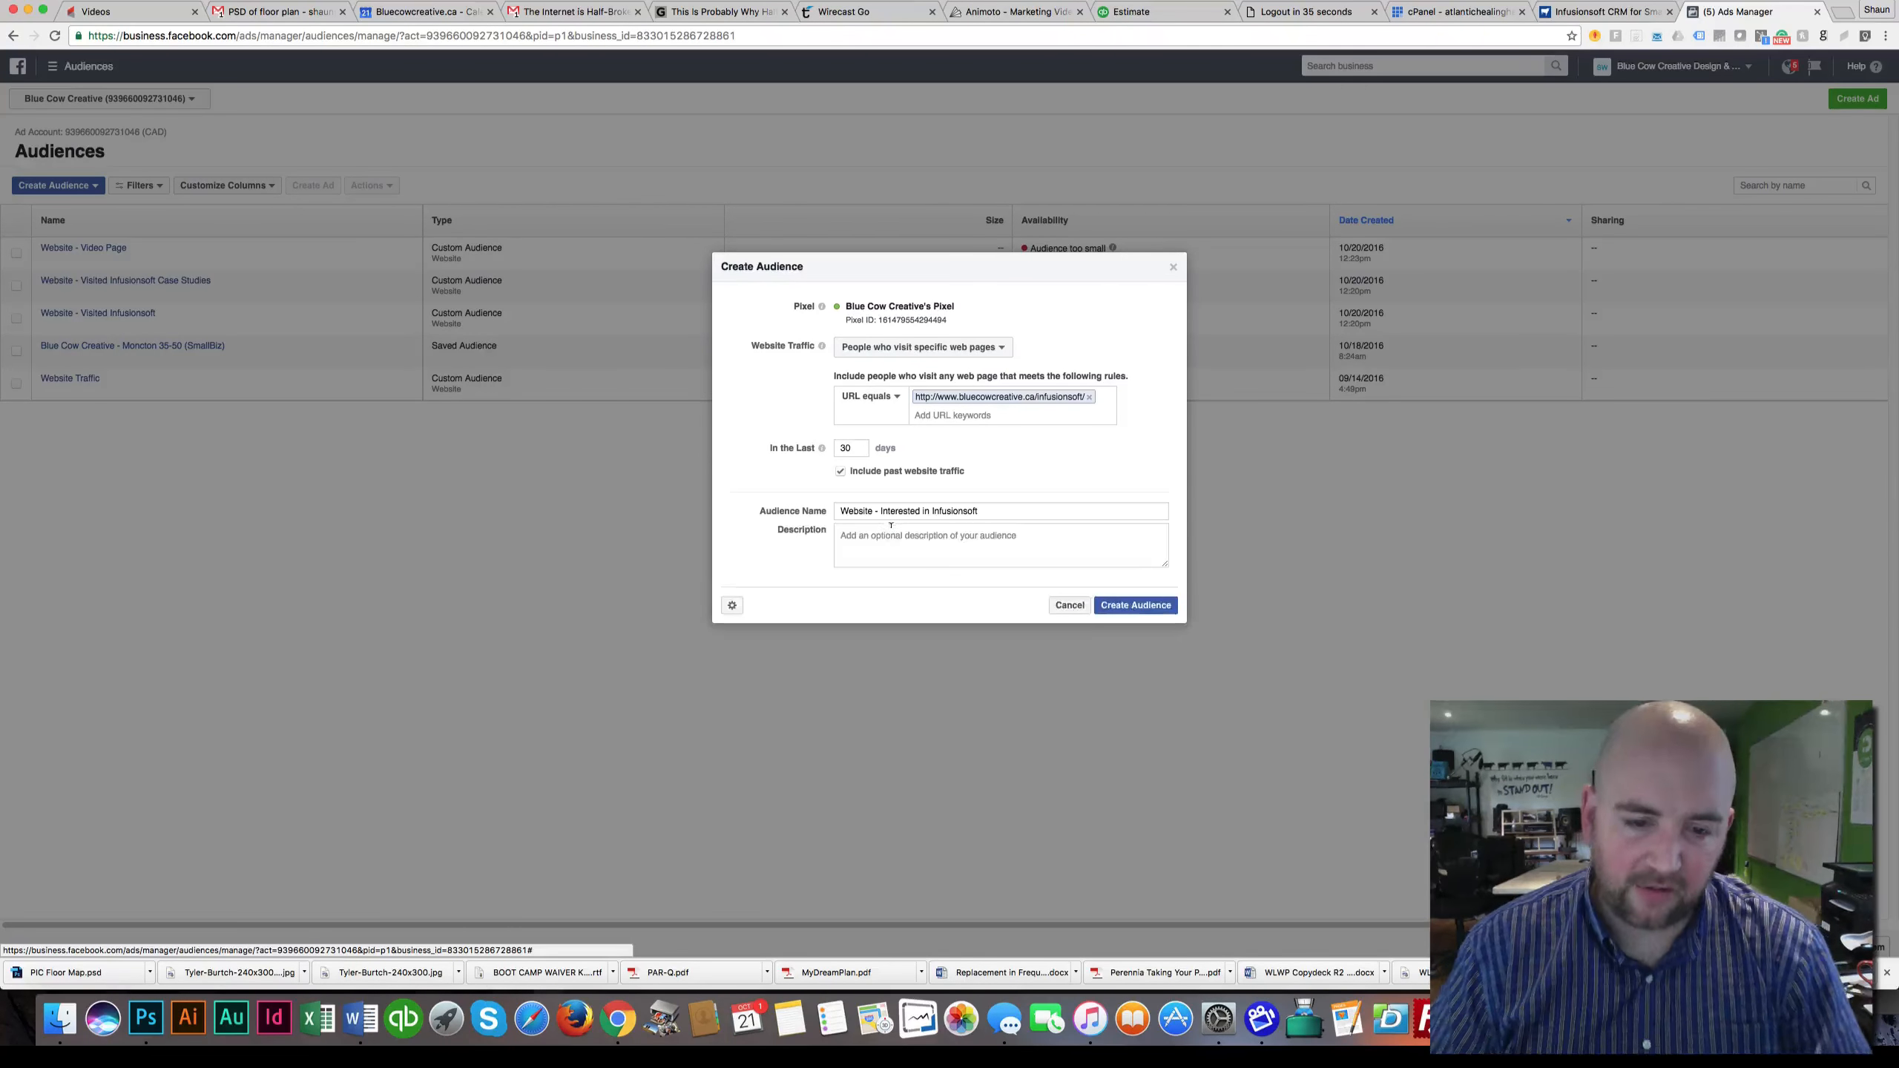
pyautogui.write('This is')
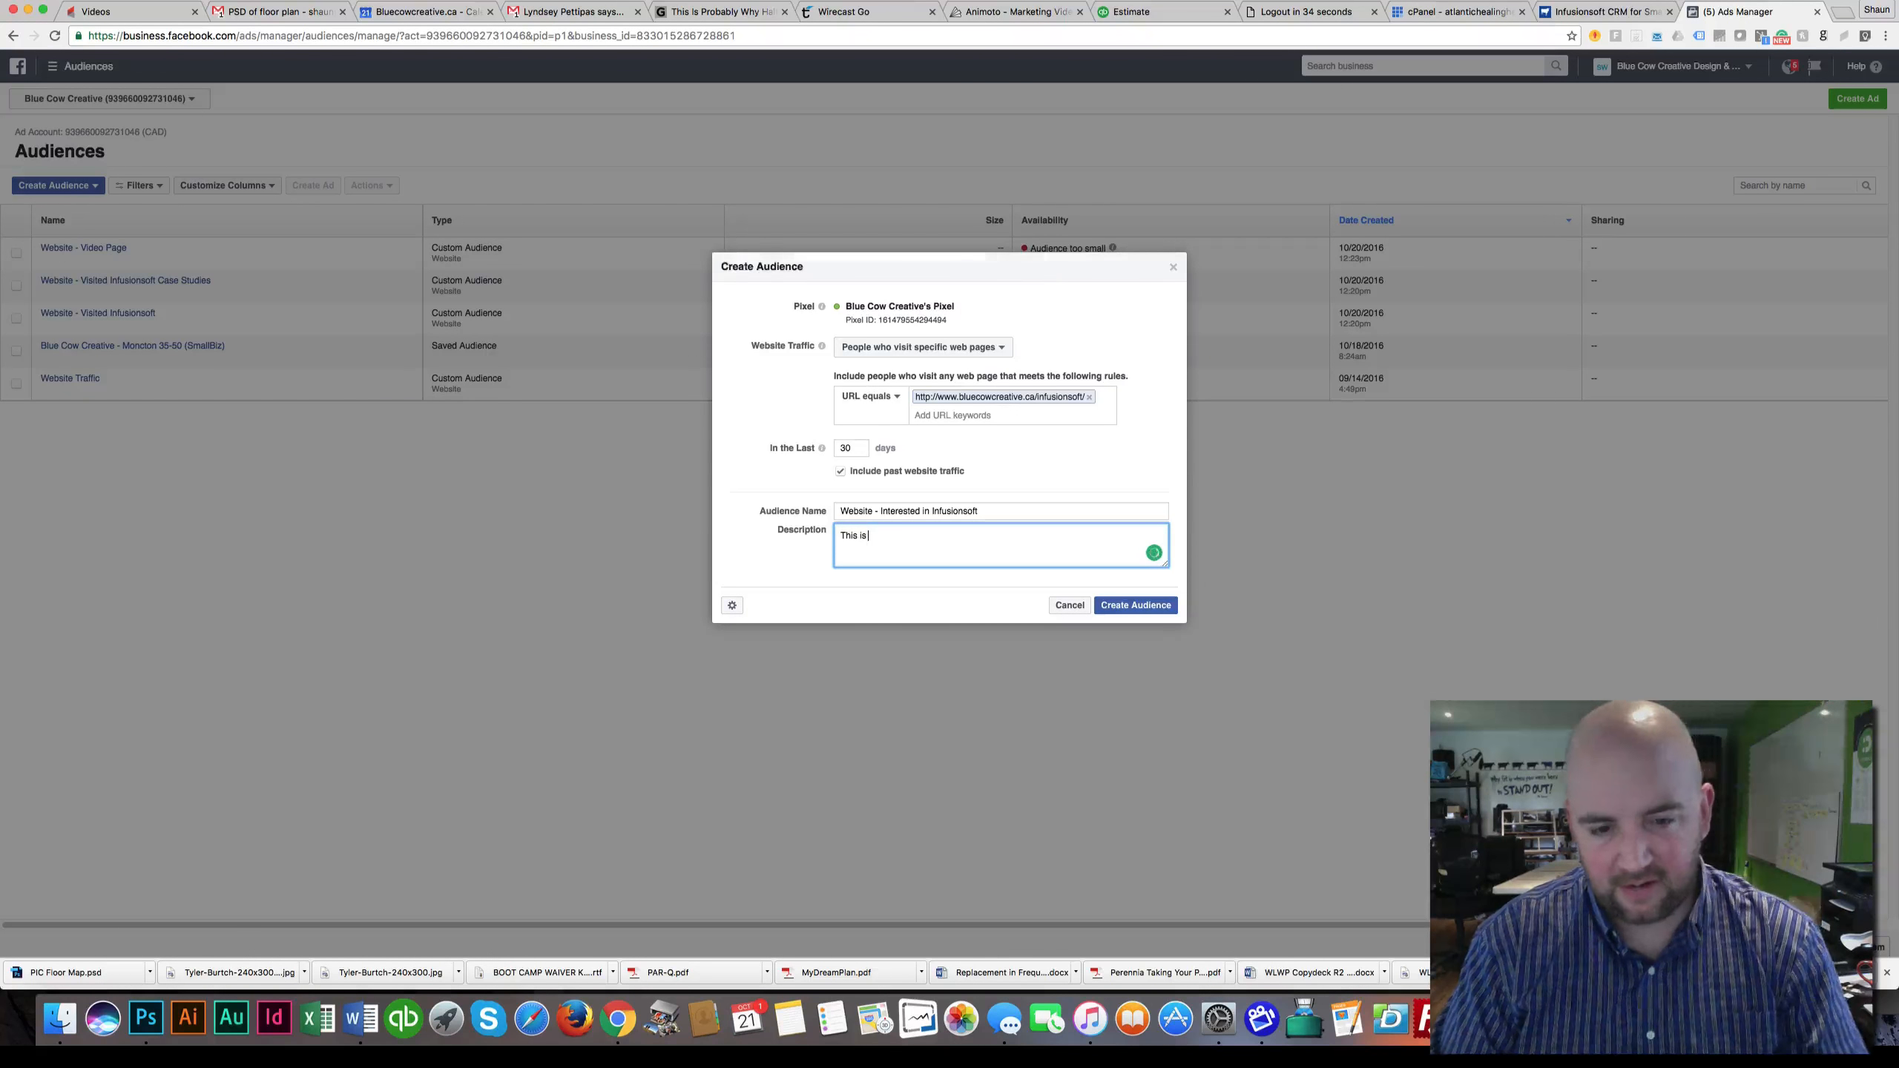
pyautogui.write(' someone who ')
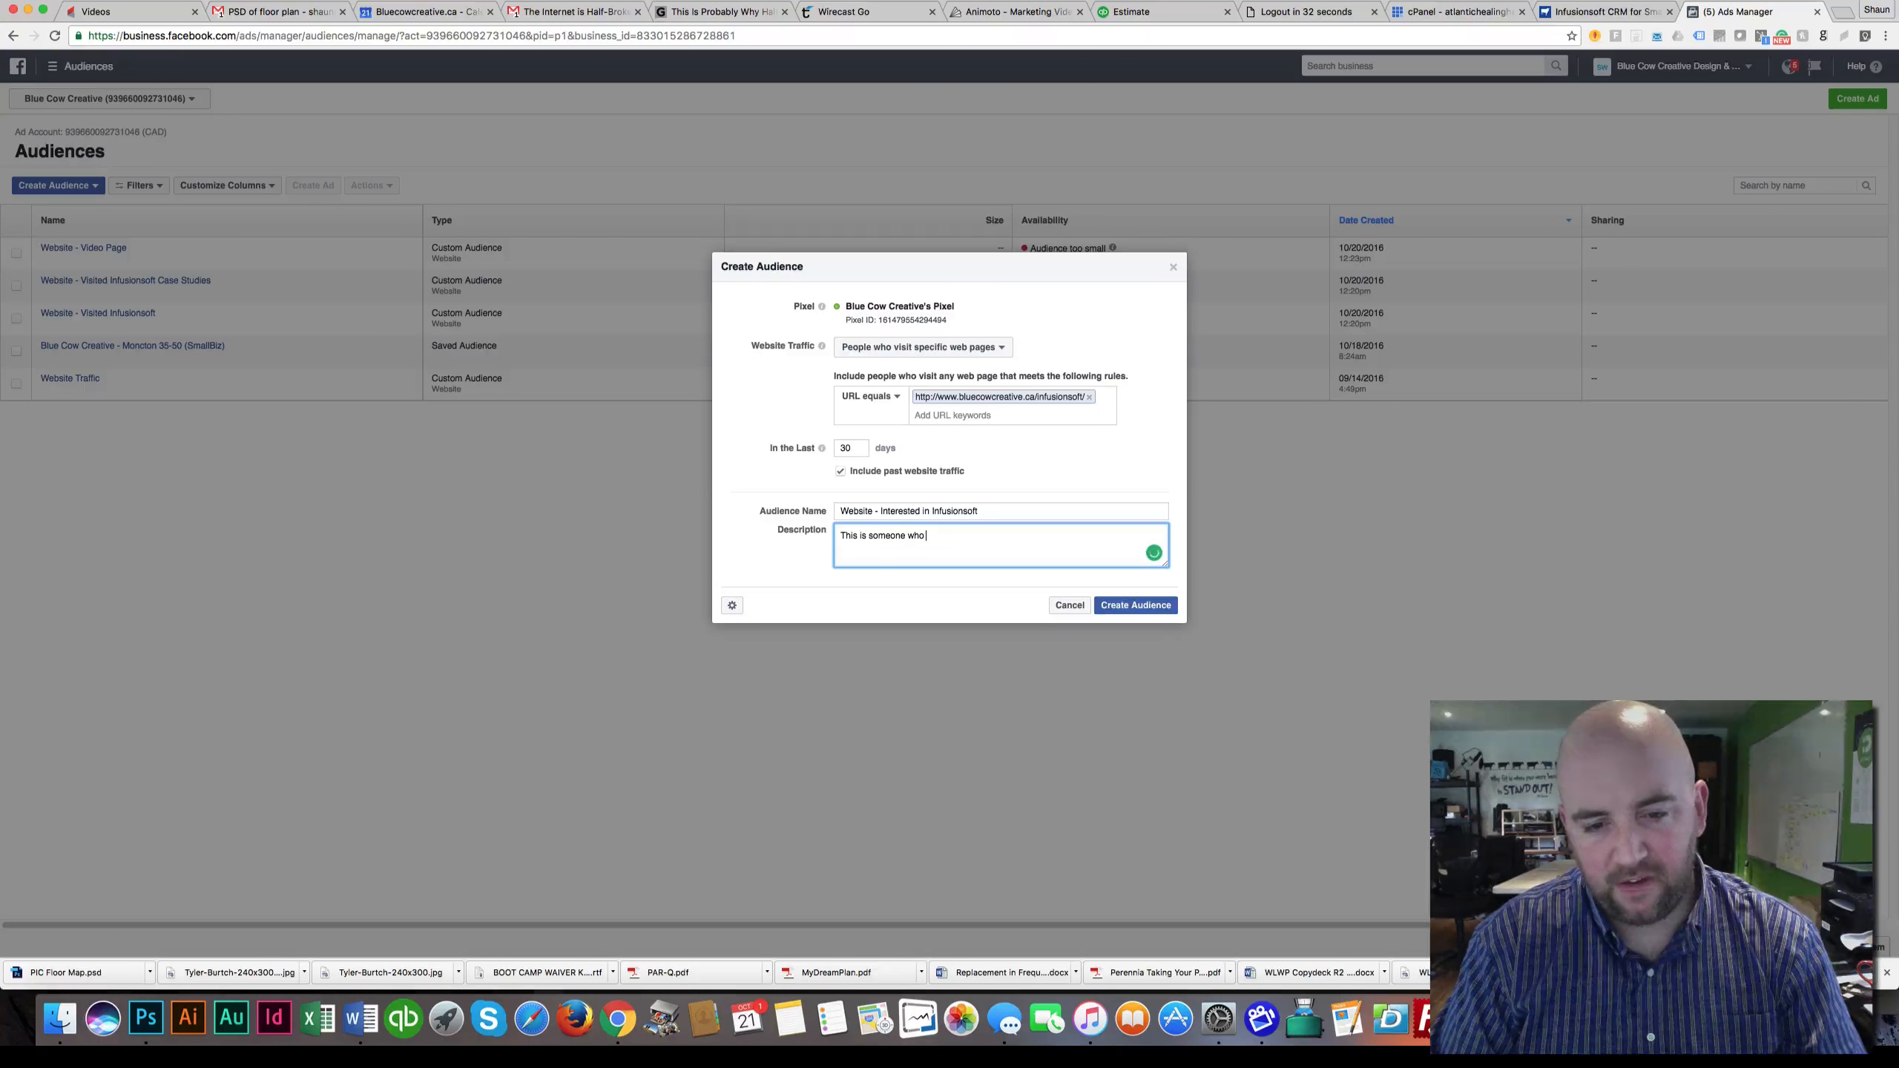
pyautogui.write('visited the')
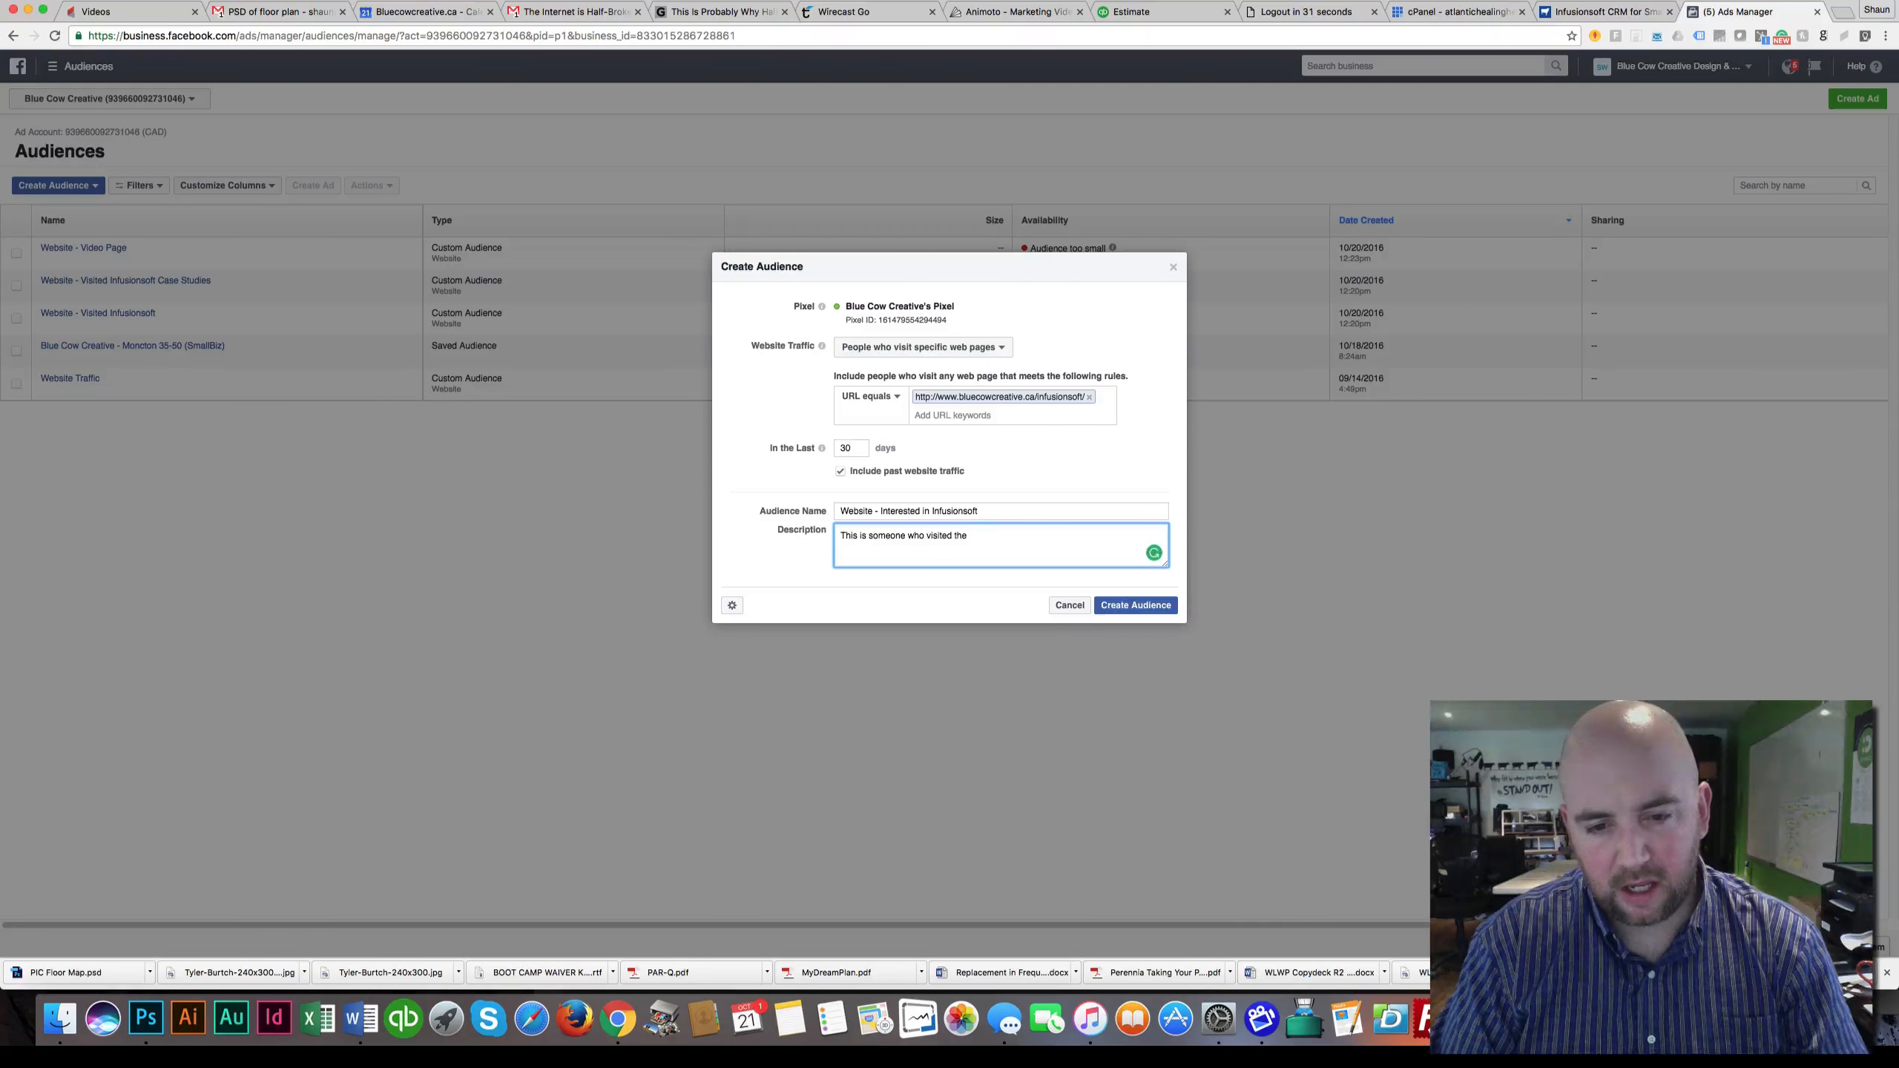
pyautogui.write(' infusion')
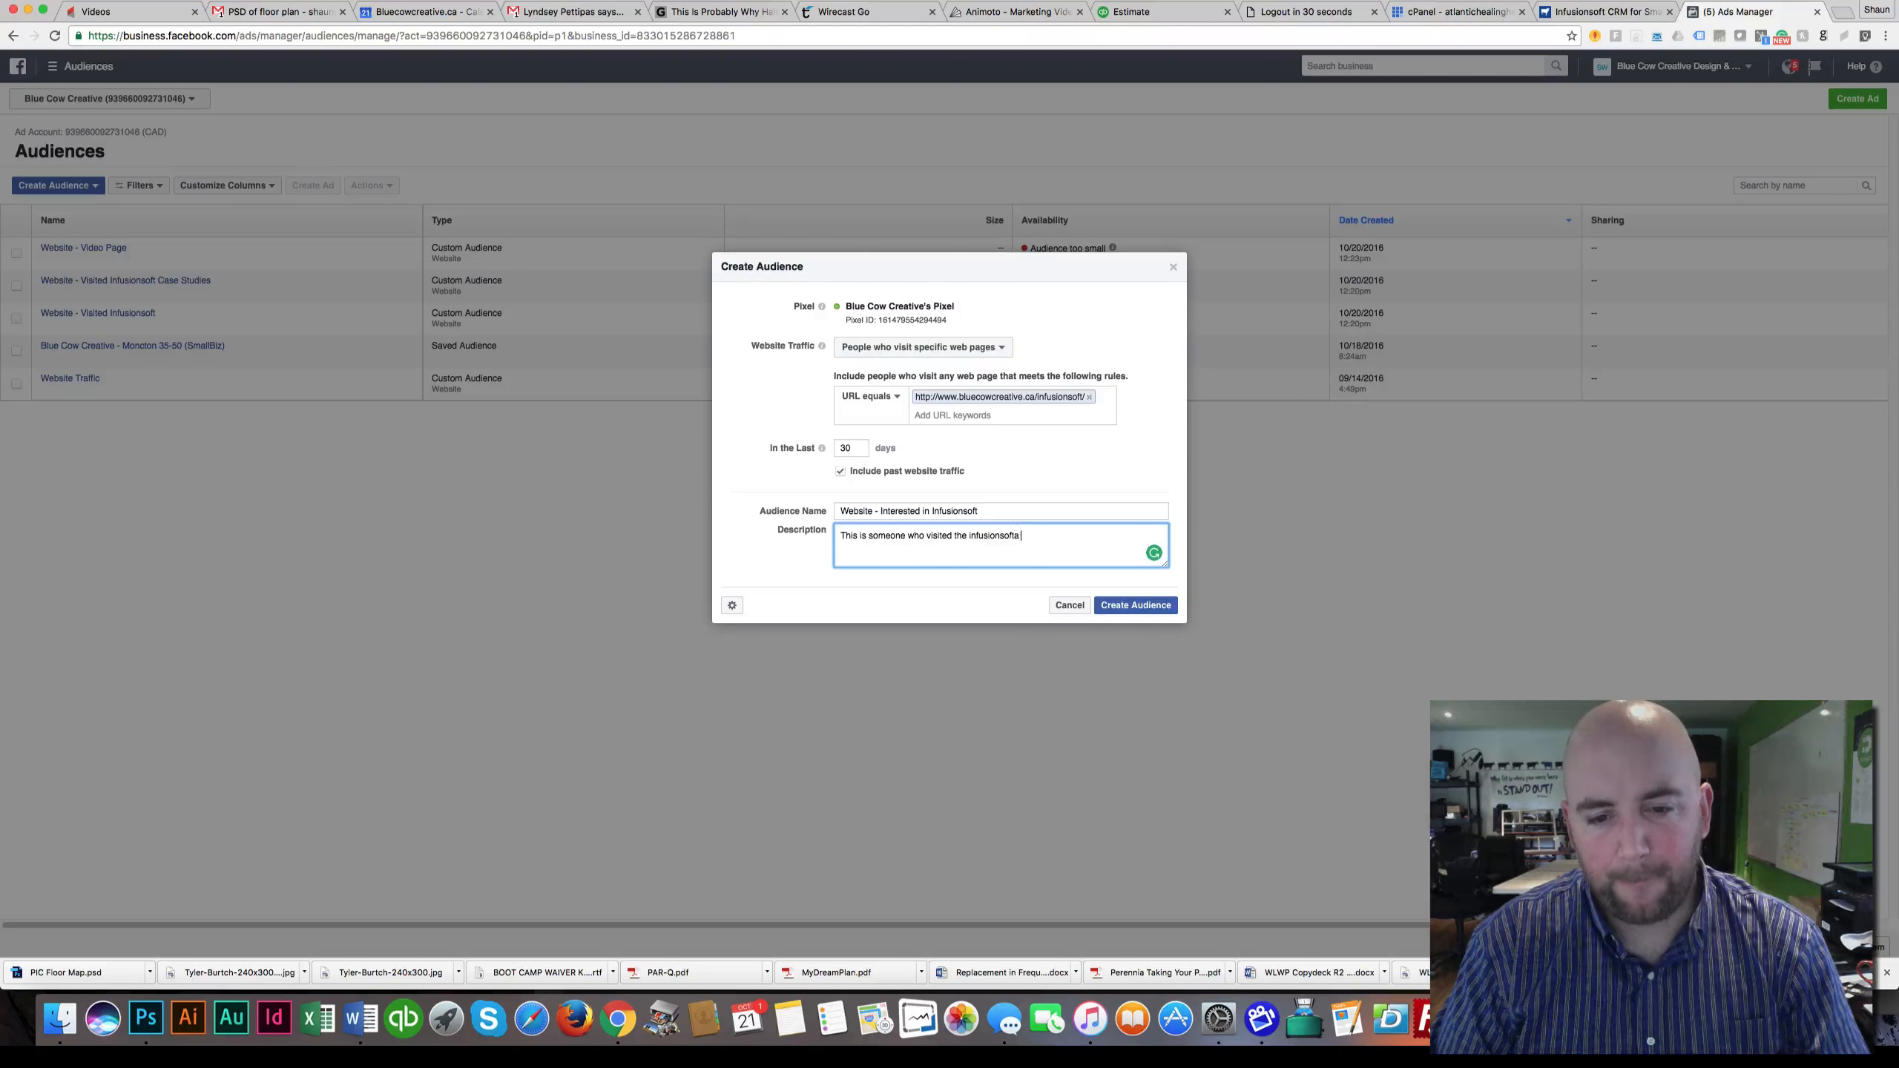
pyautogui.write('soft page in the')
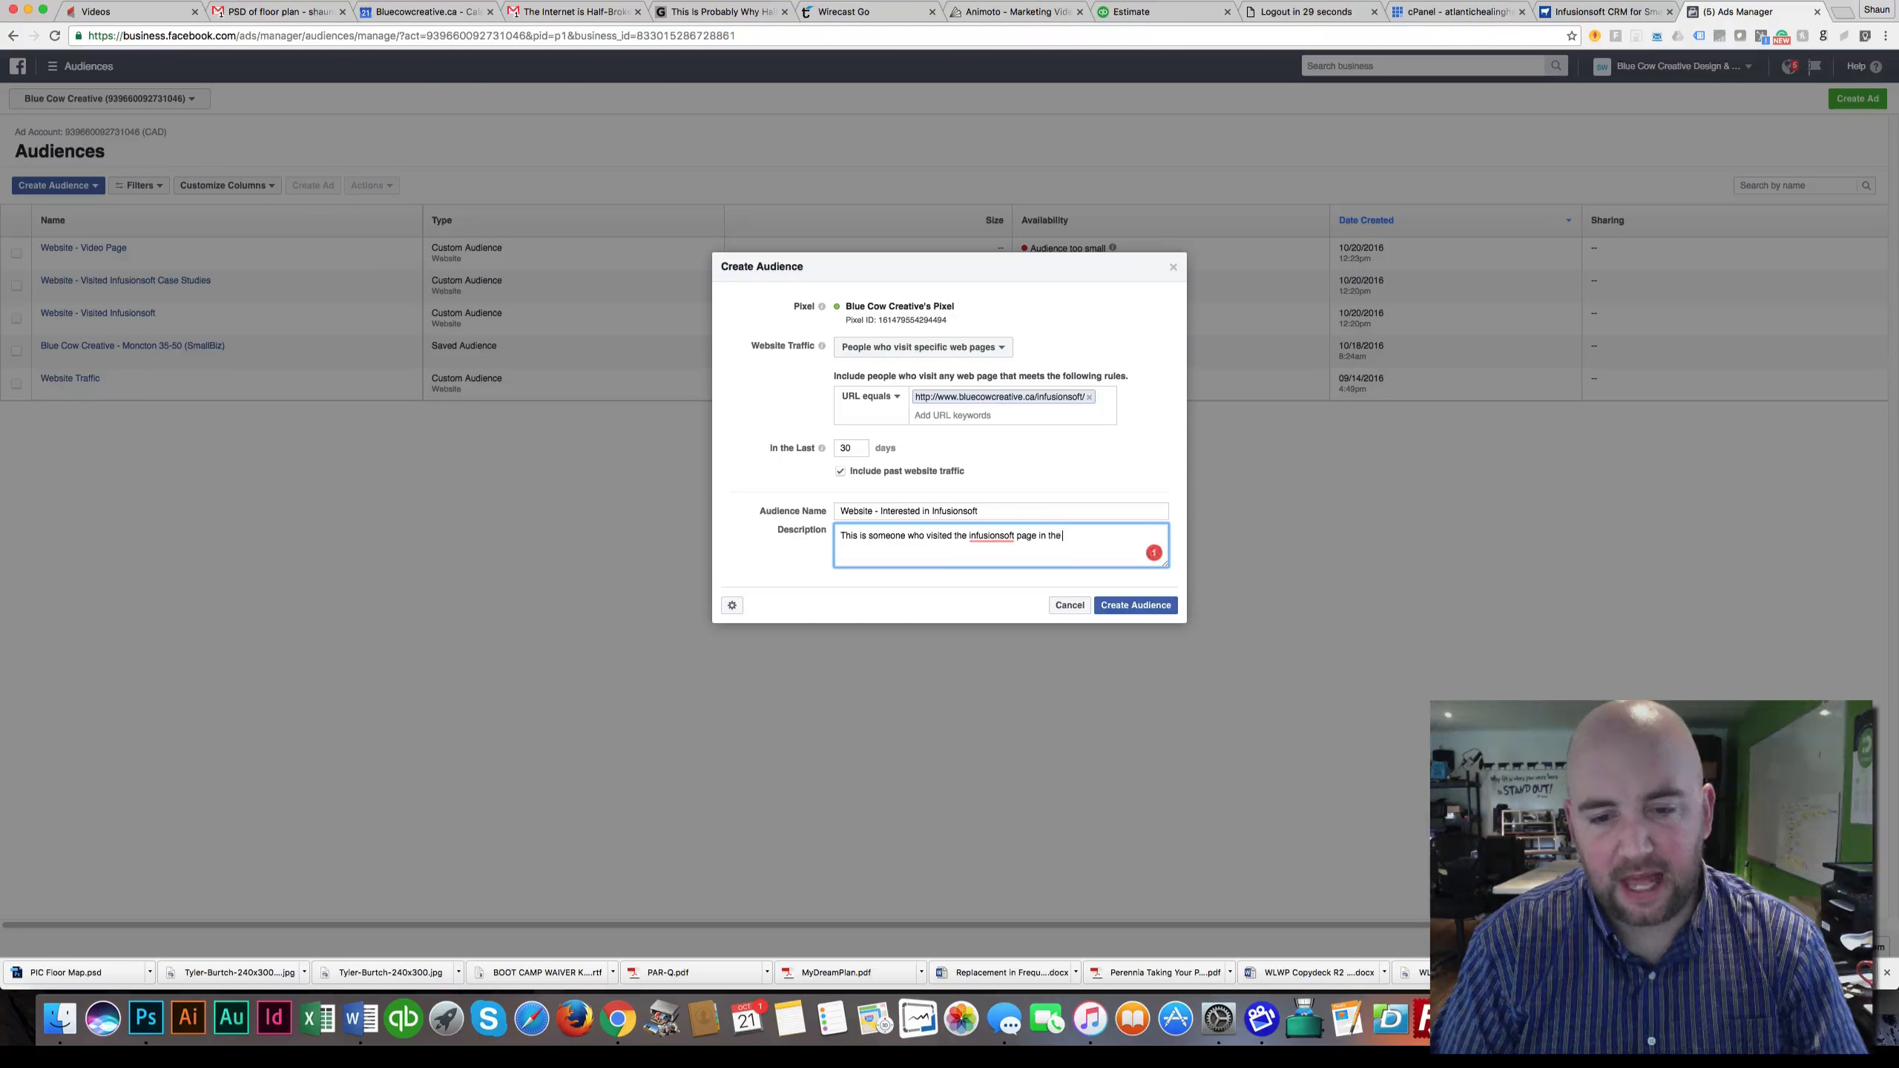
pyautogui.write(' last 30 d')
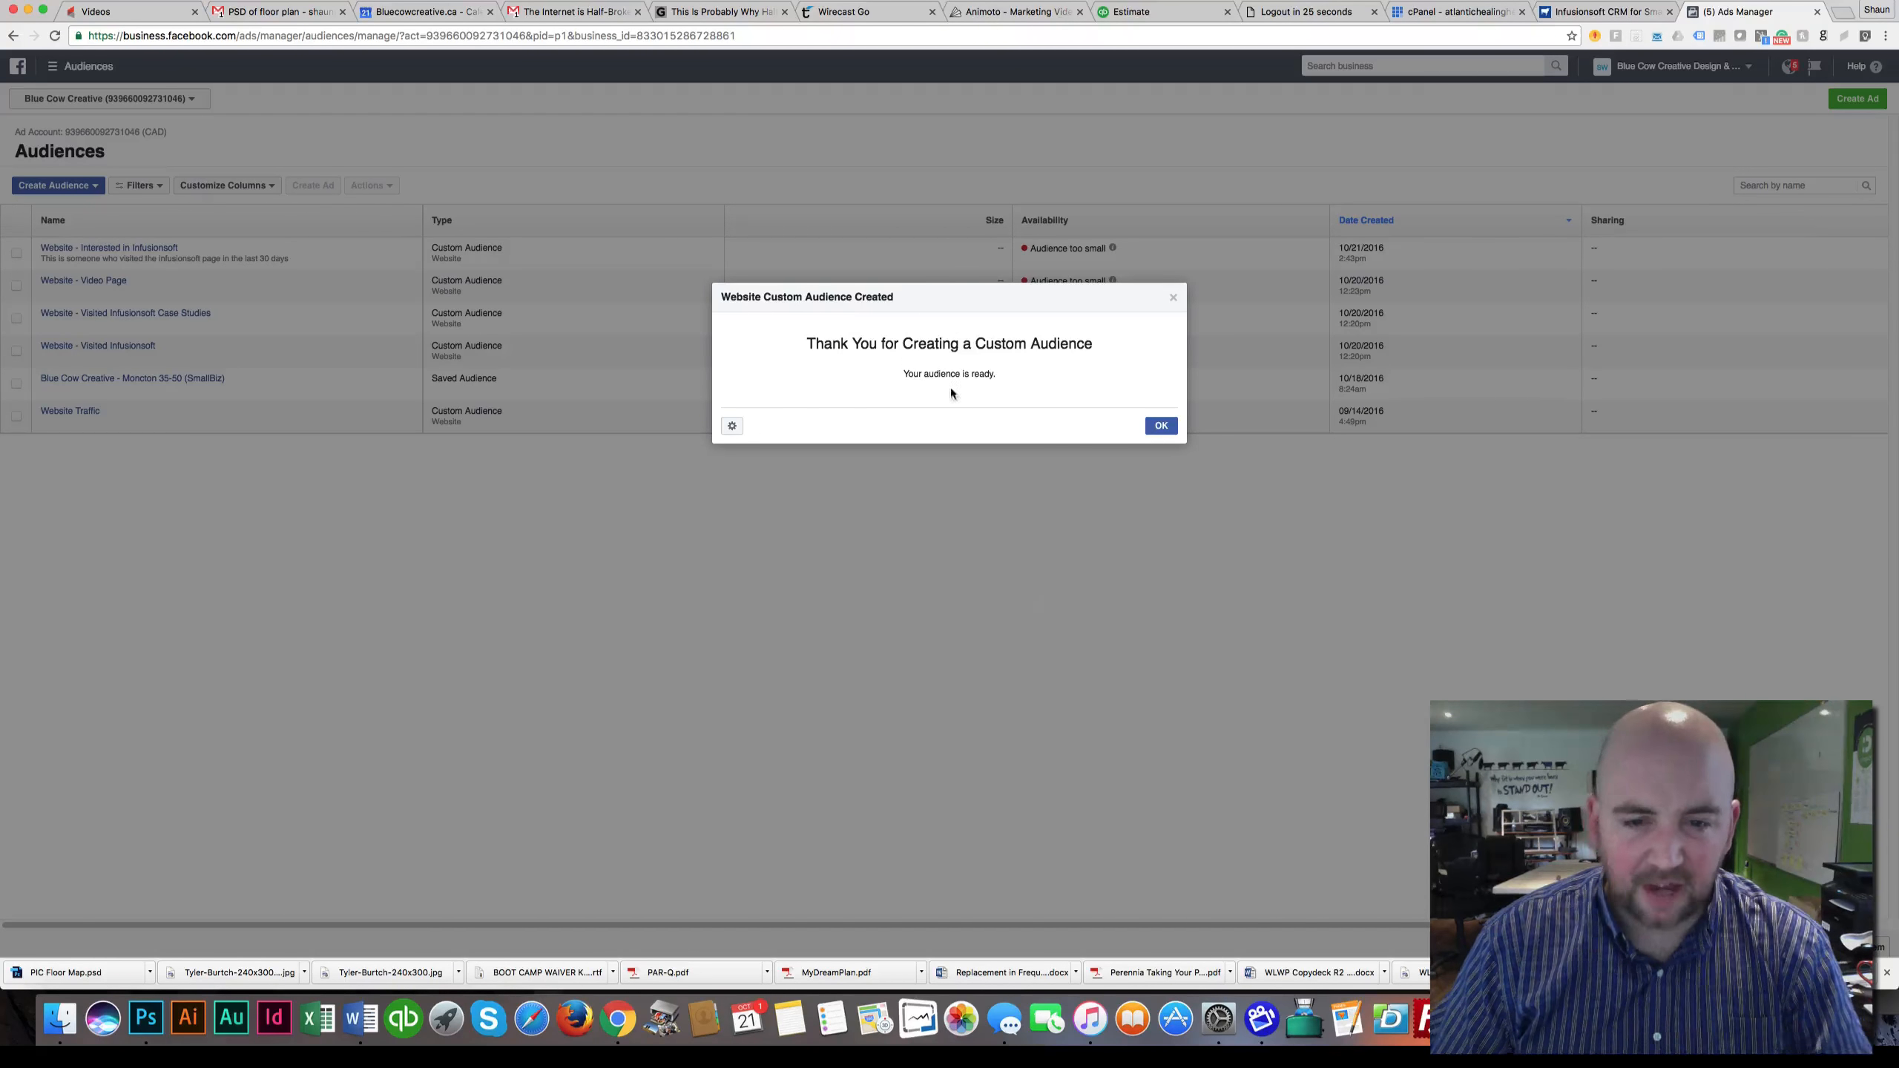
pyautogui.click(1161, 426)
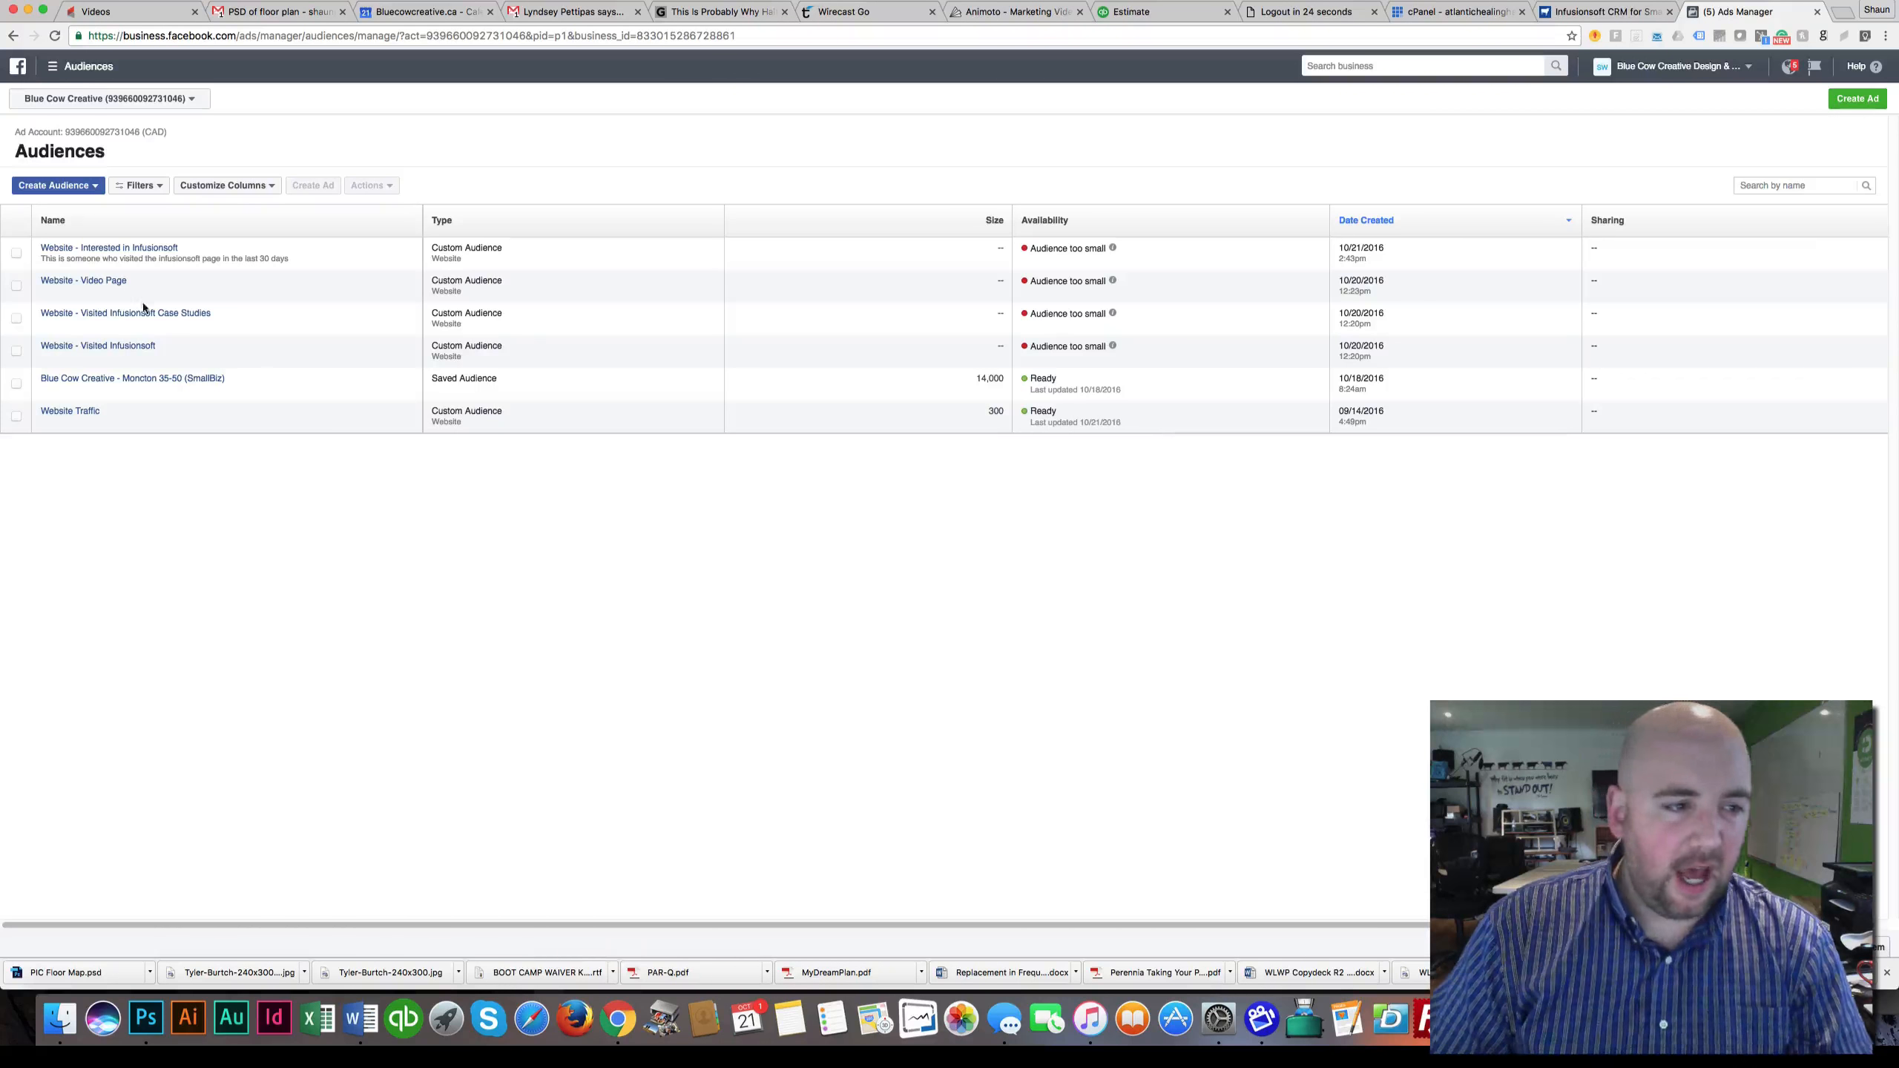
pyautogui.moveTo(127, 253)
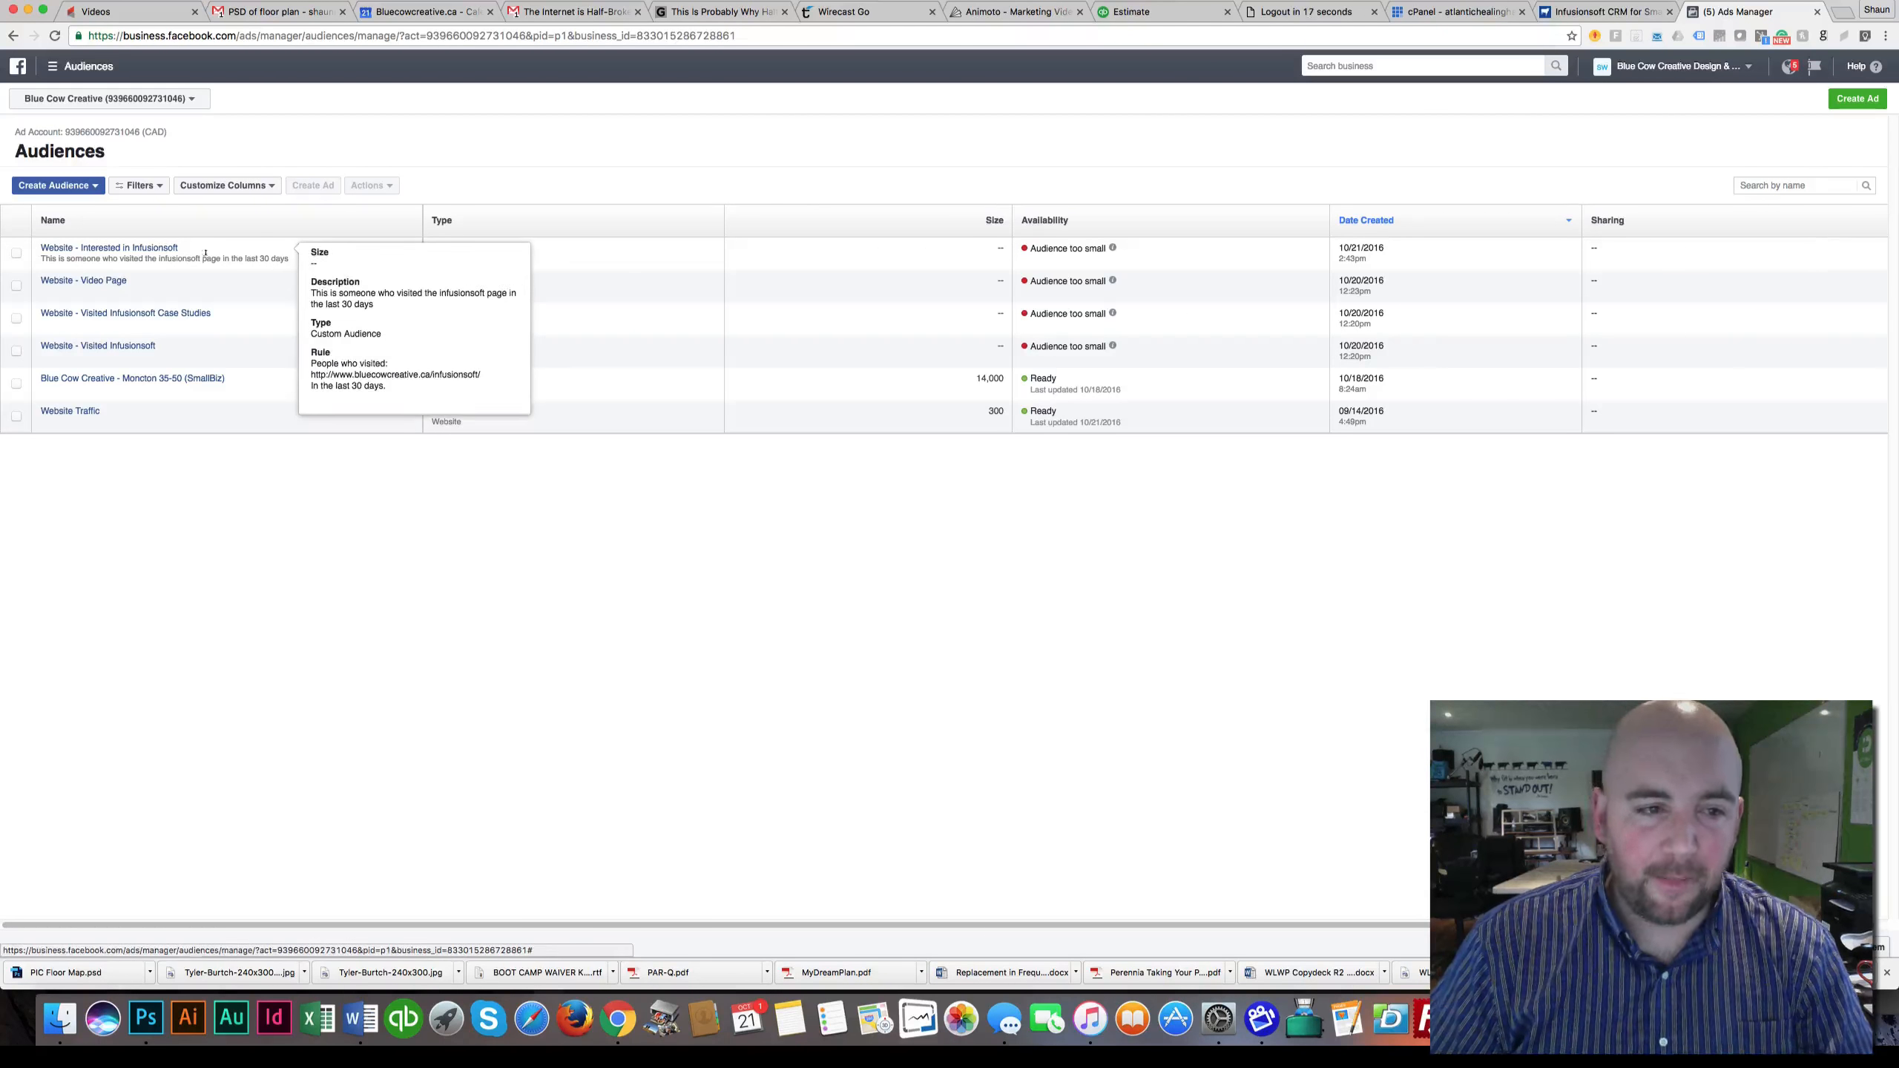
pyautogui.moveTo(1110, 250)
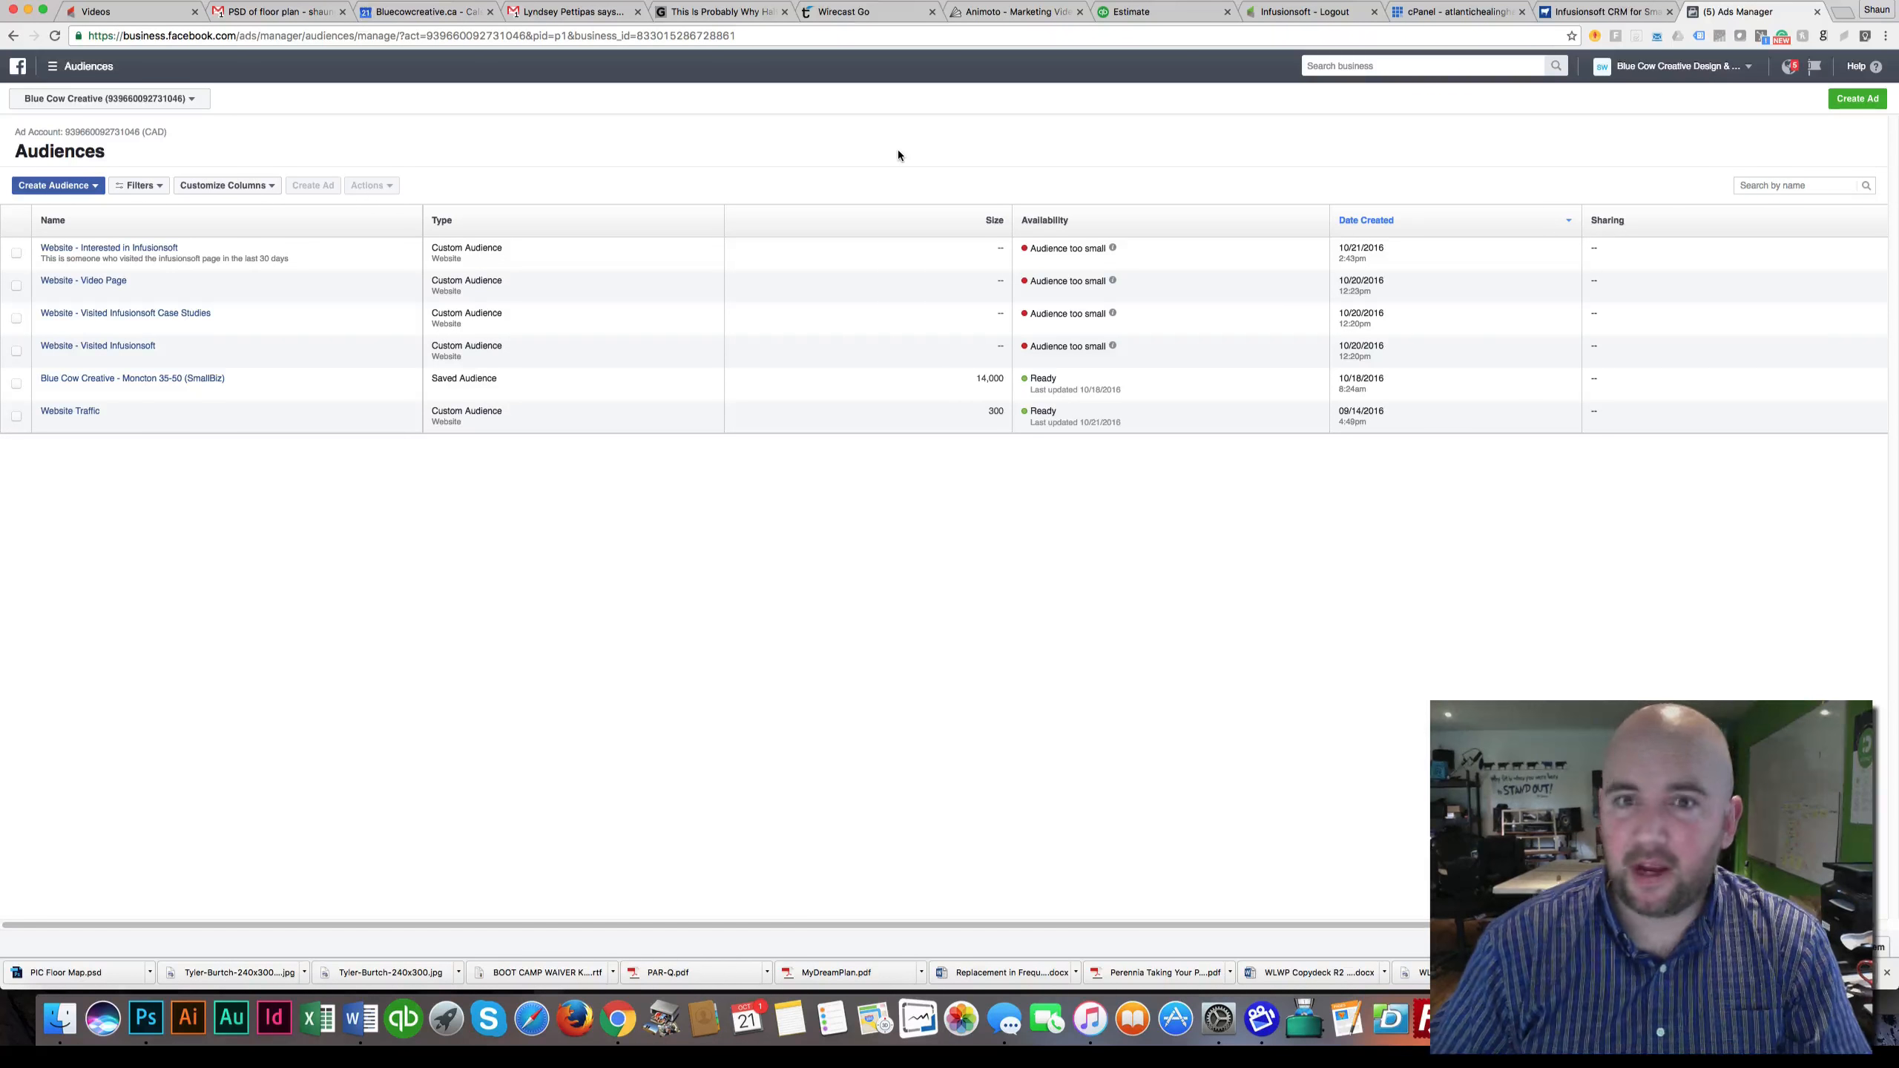
# - Try a website traffic custom audience for people who haven't visited in a certain amount of time, and cancel it
pyautogui.click(96, 187)
pyautogui.click(81, 210)
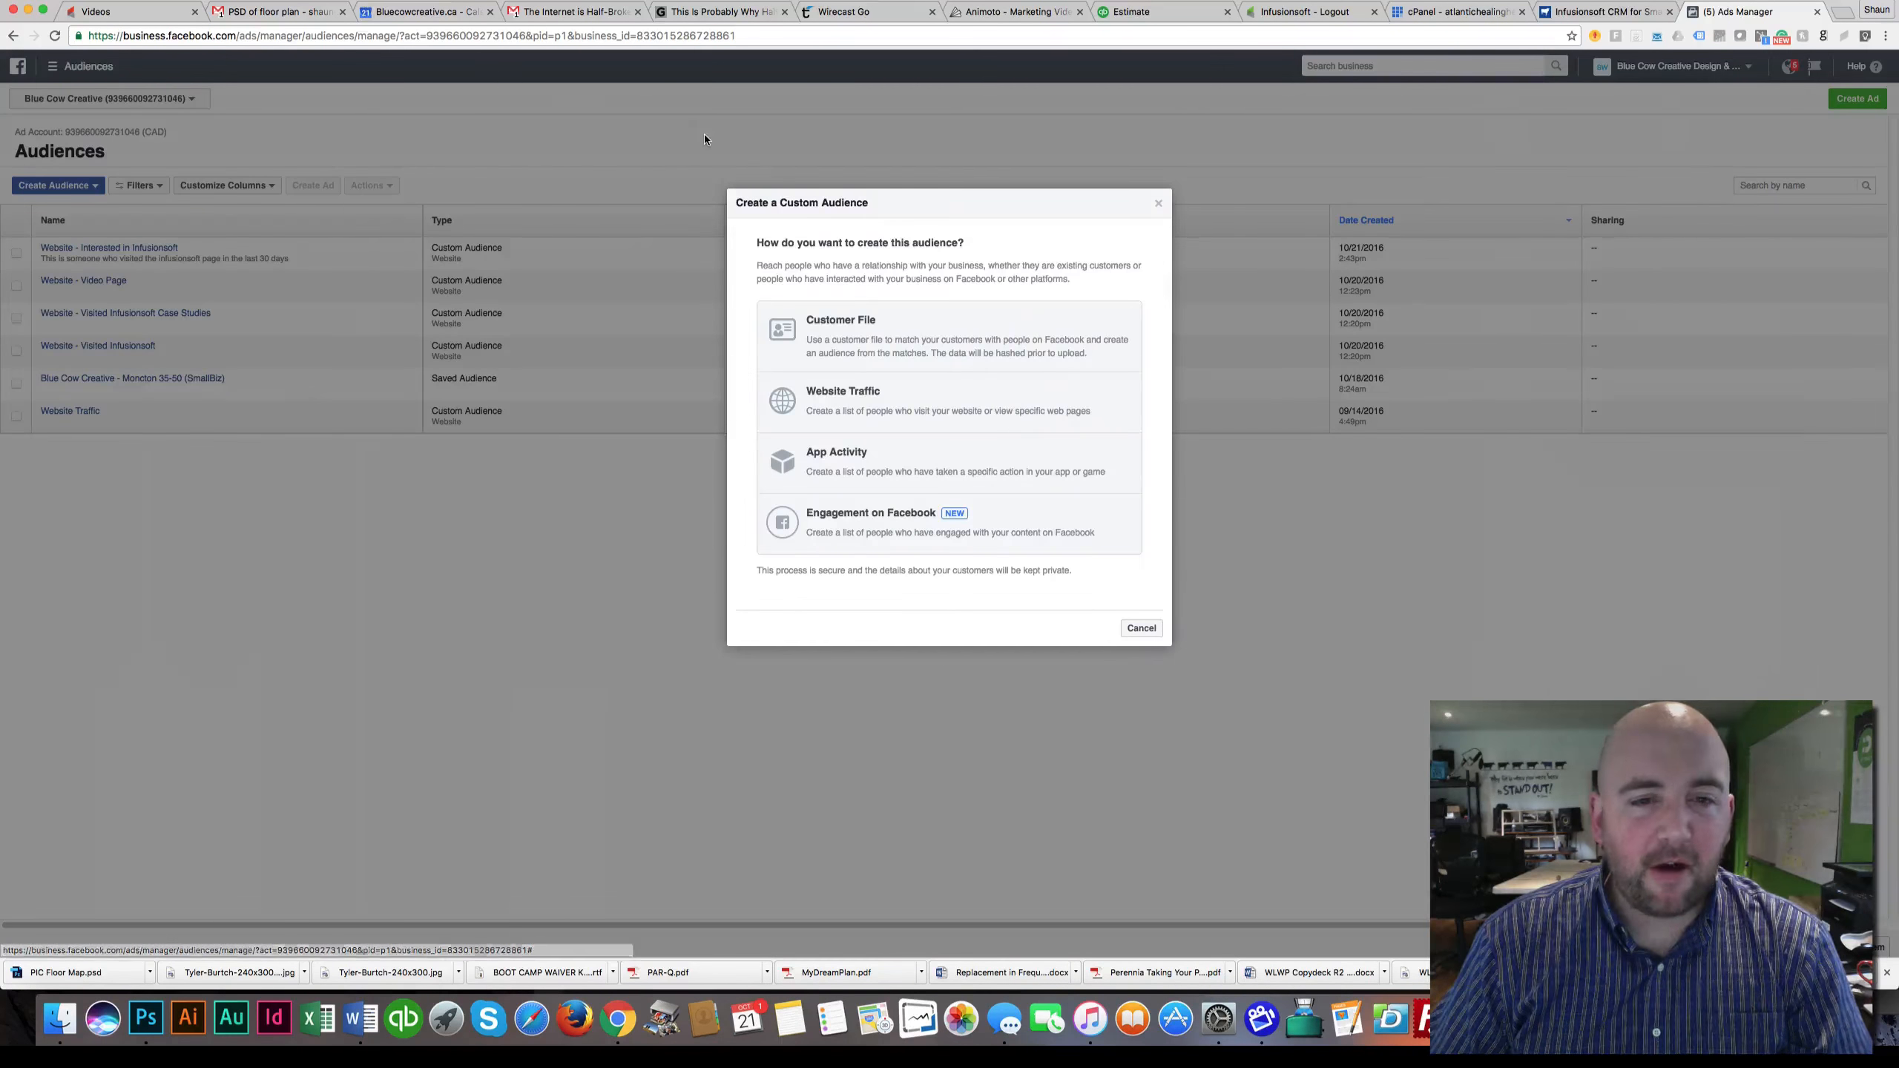
pyautogui.click(867, 403)
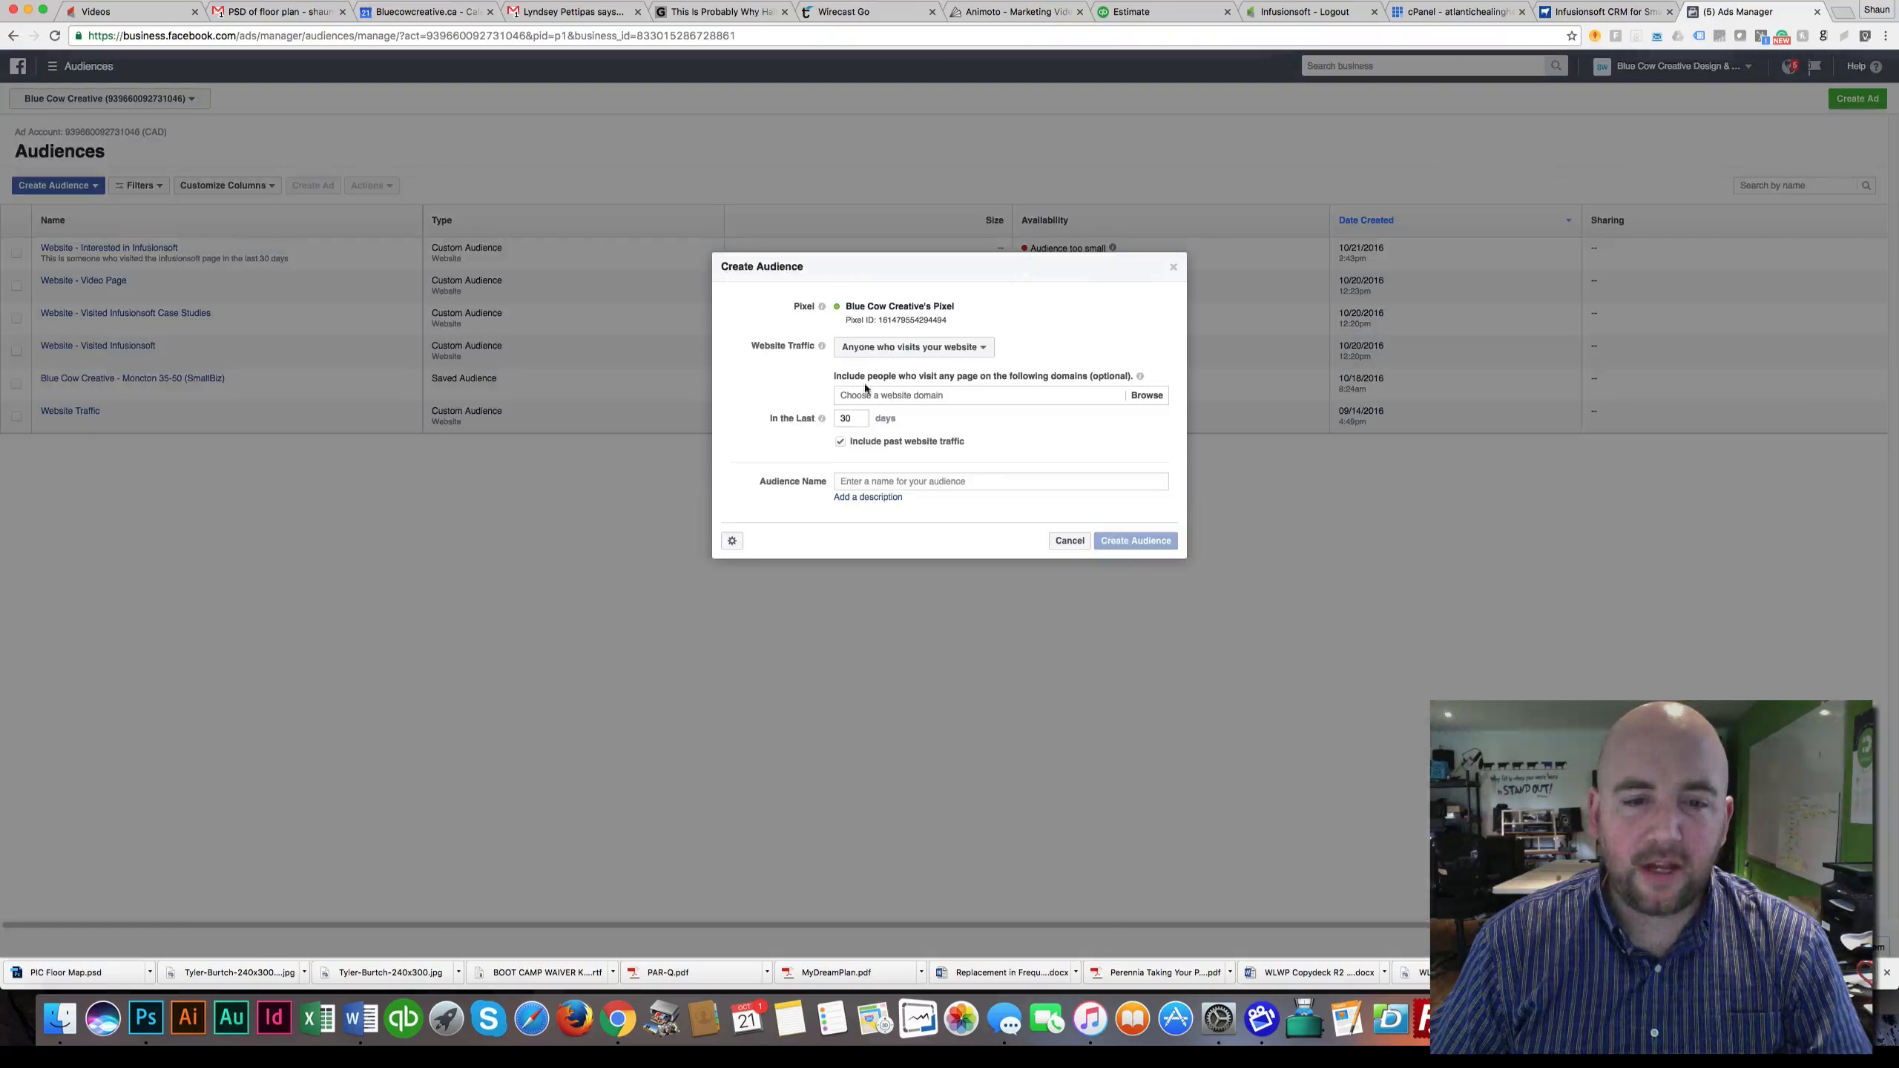
pyautogui.click(850, 355)
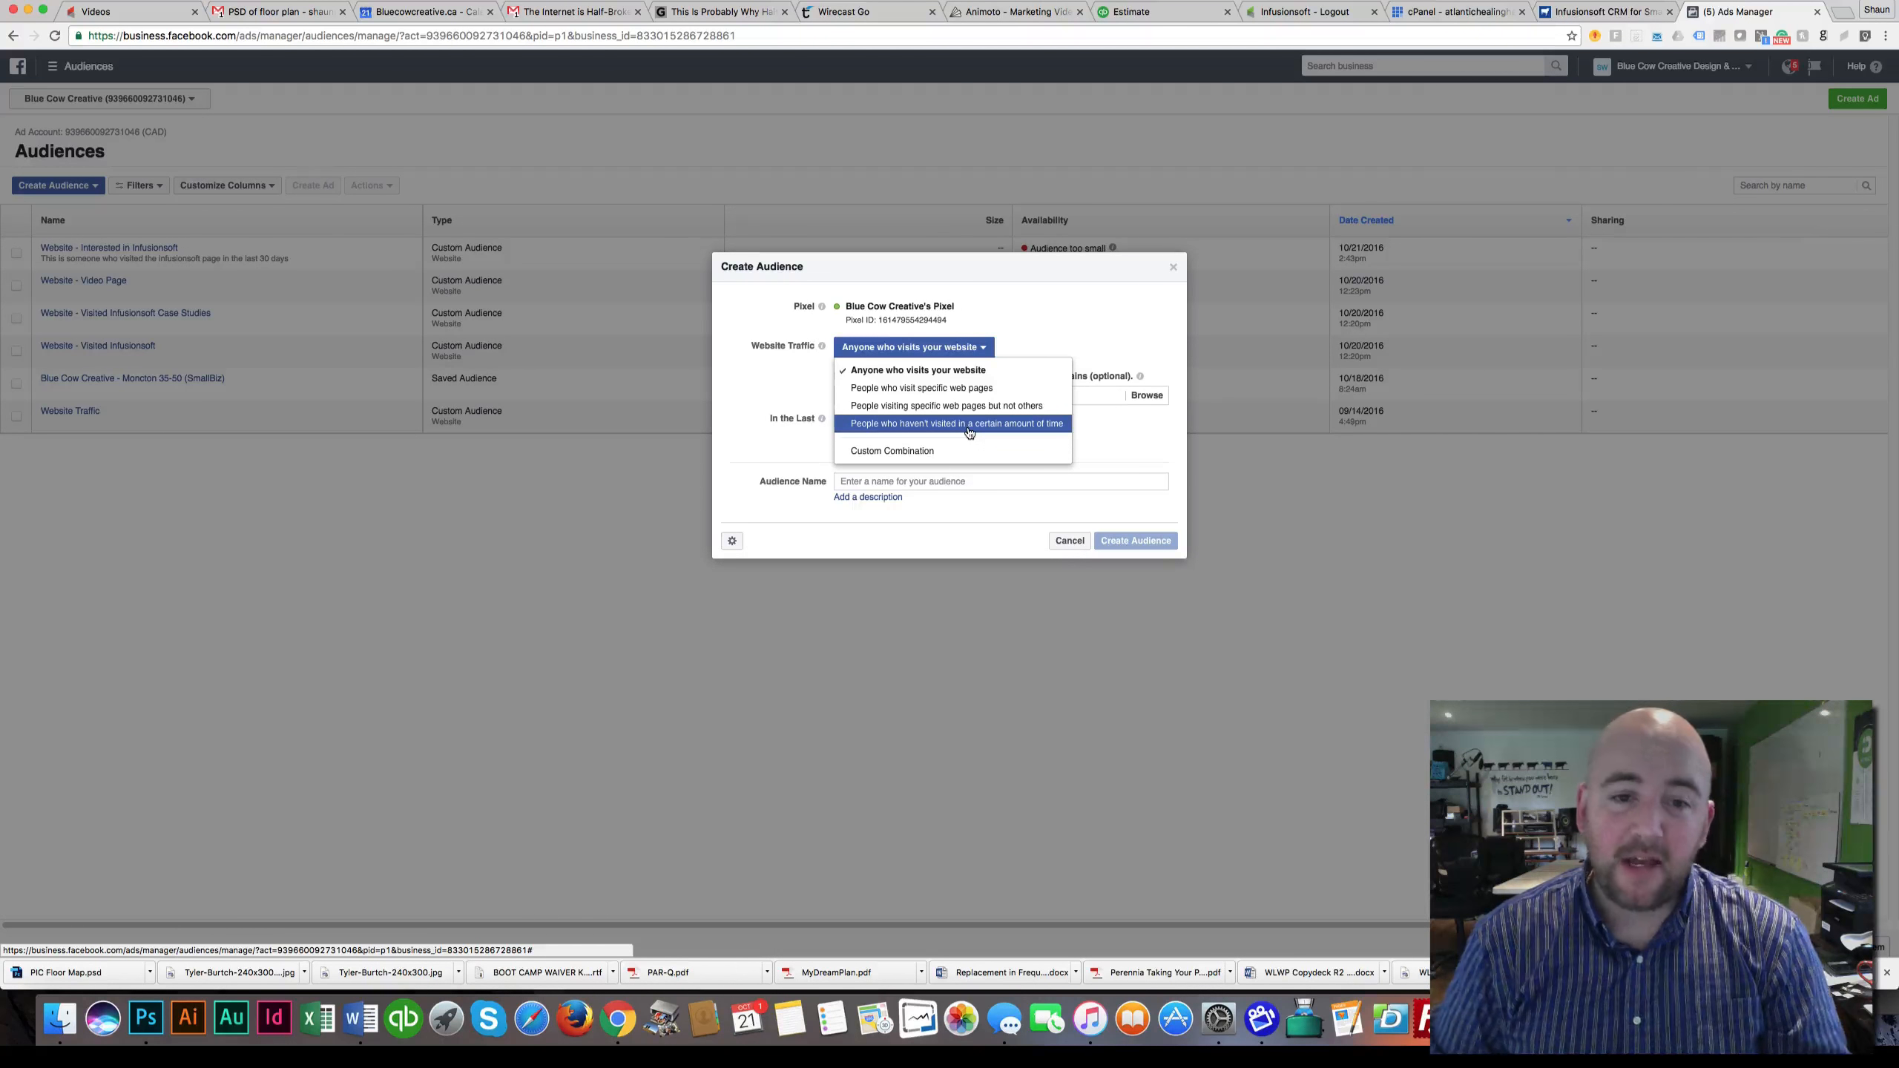
pyautogui.click(968, 425)
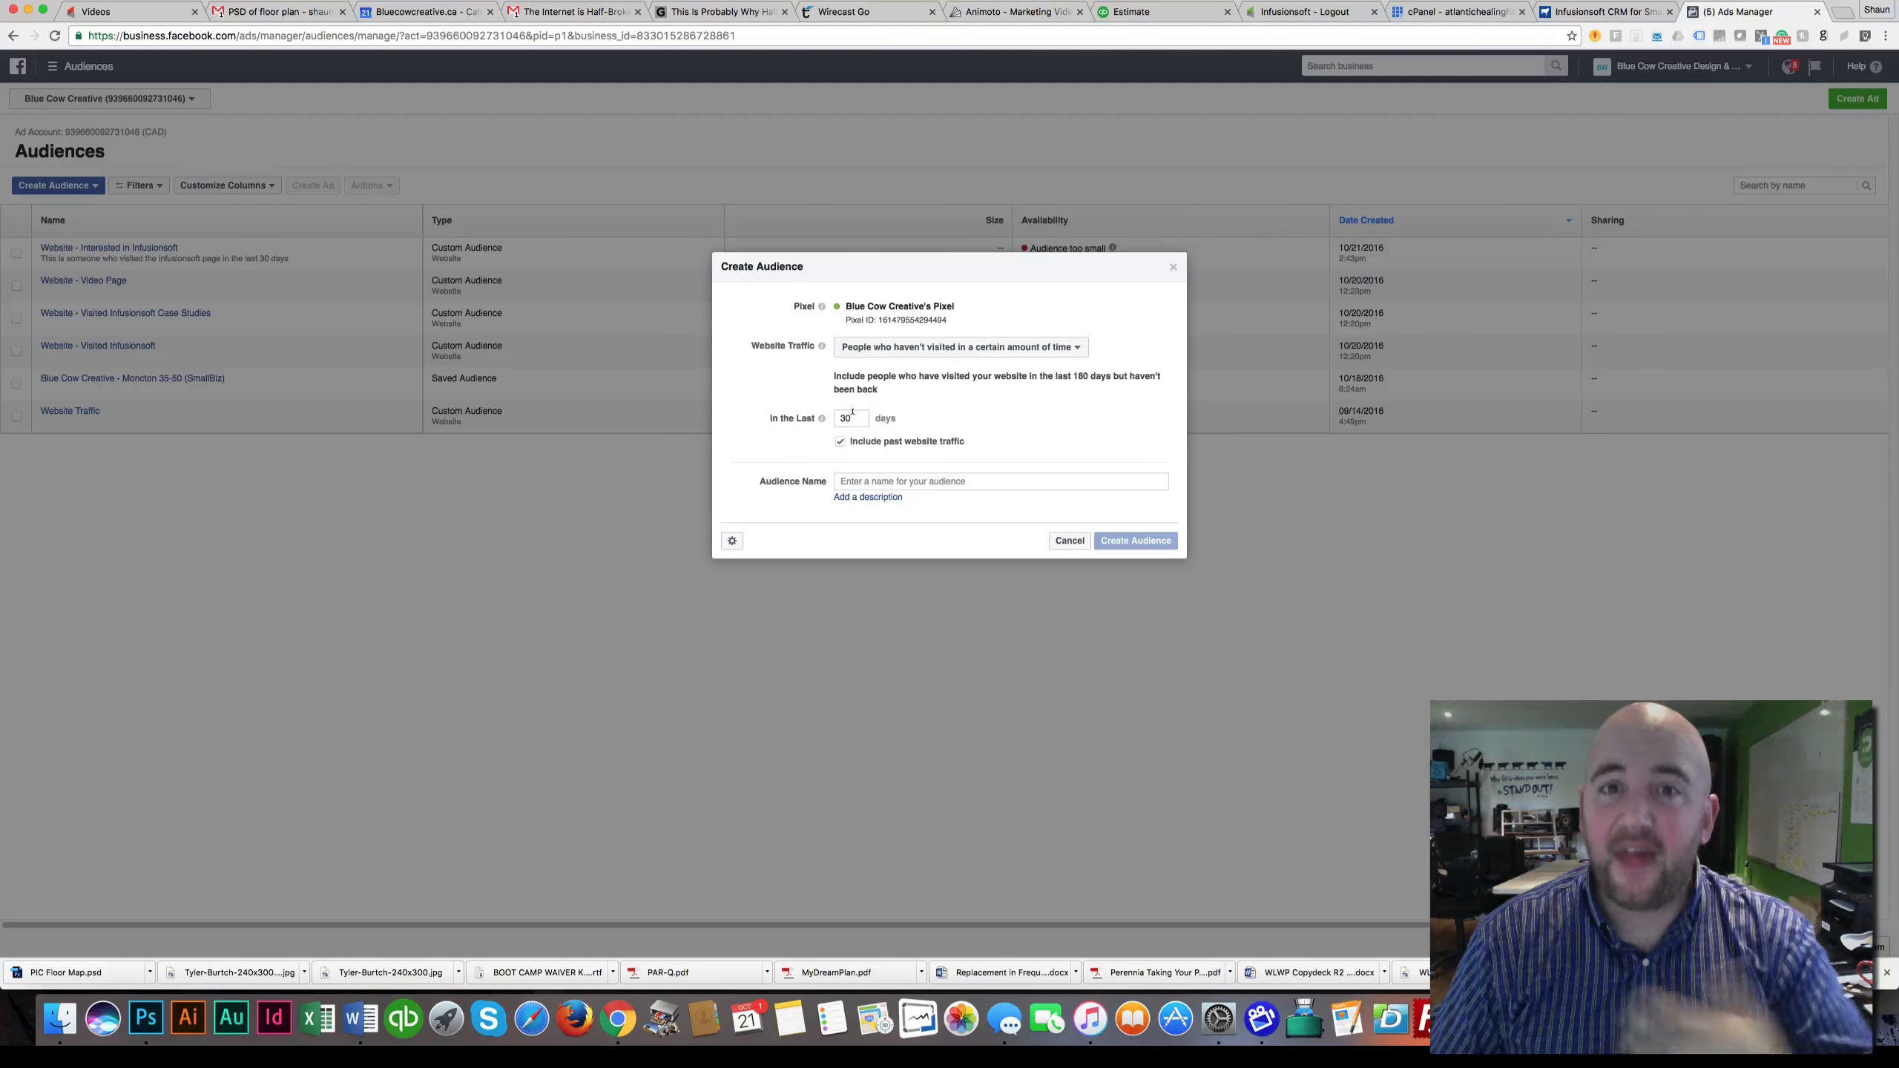
pyautogui.click(1065, 546)
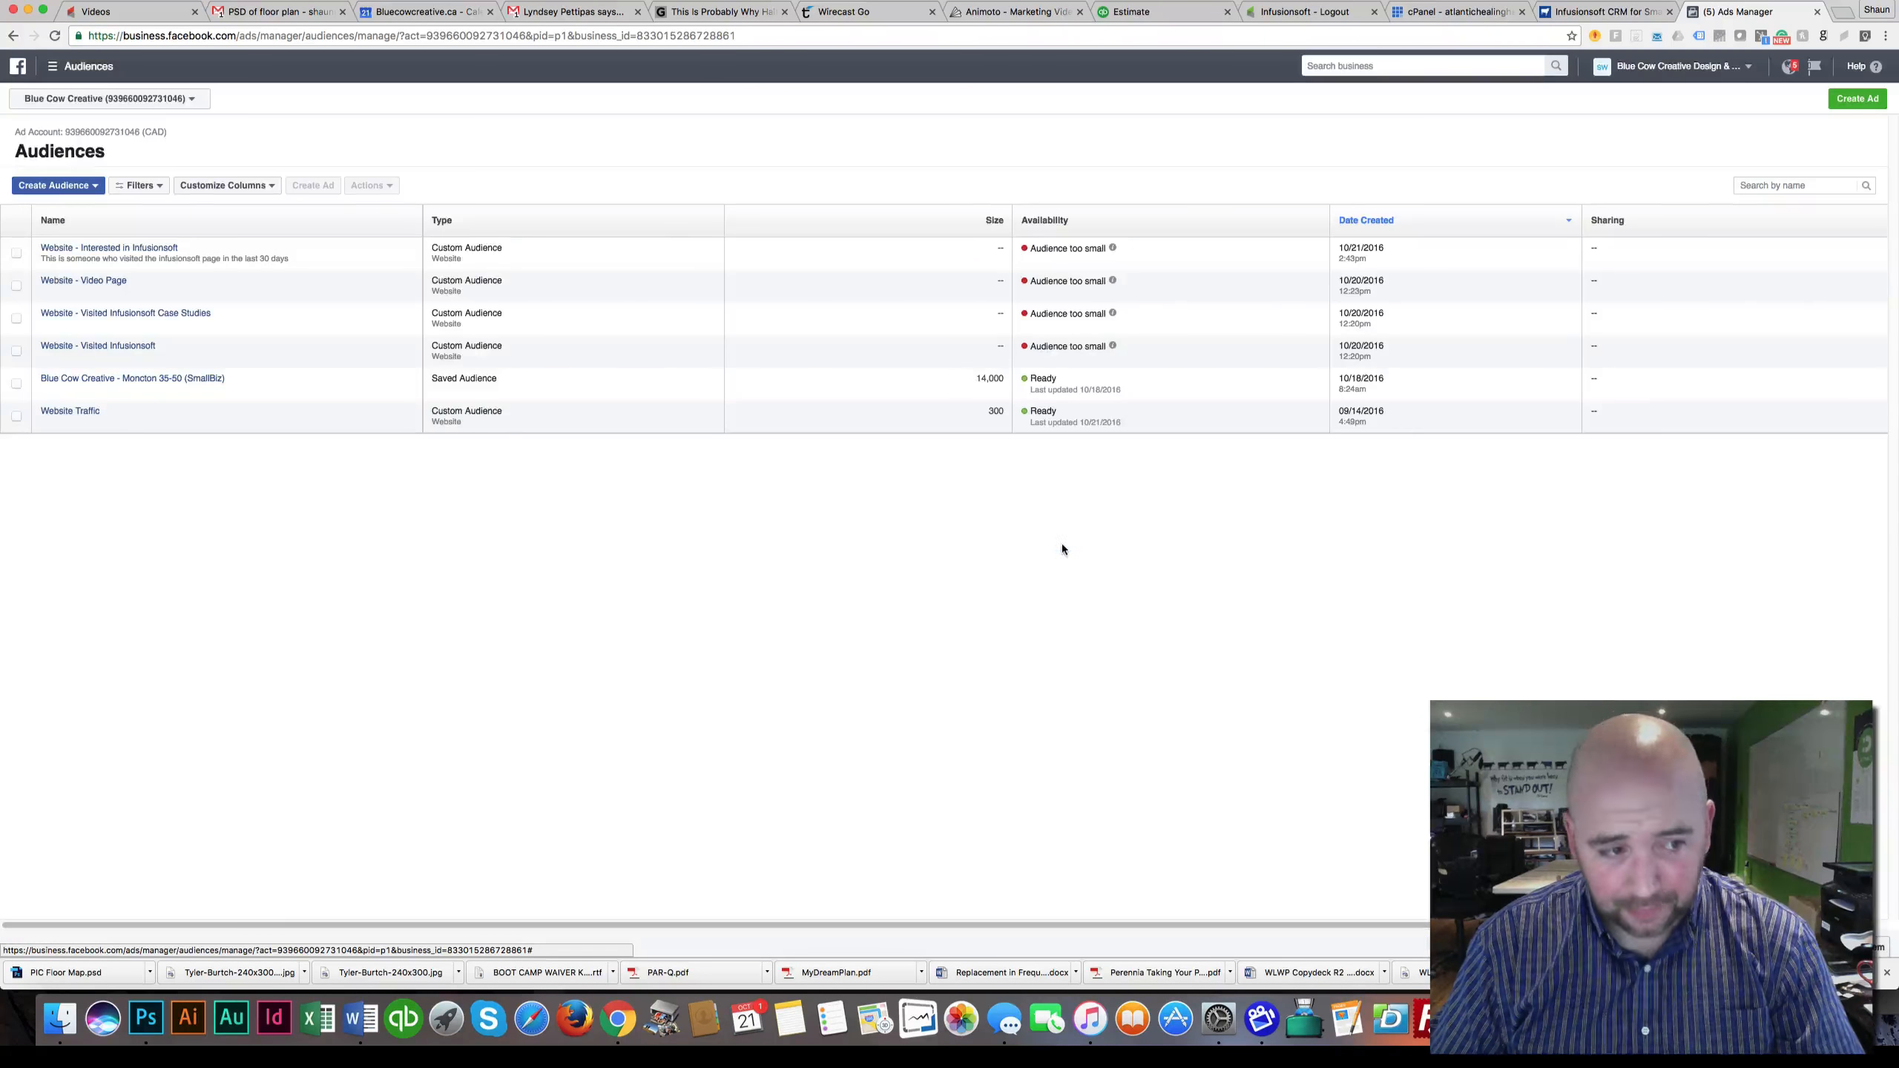
# - Try a lookalike audience with the Blue Cow Creative page as source, Canada as country and a size of 2% of the country
pyautogui.click(98, 189)
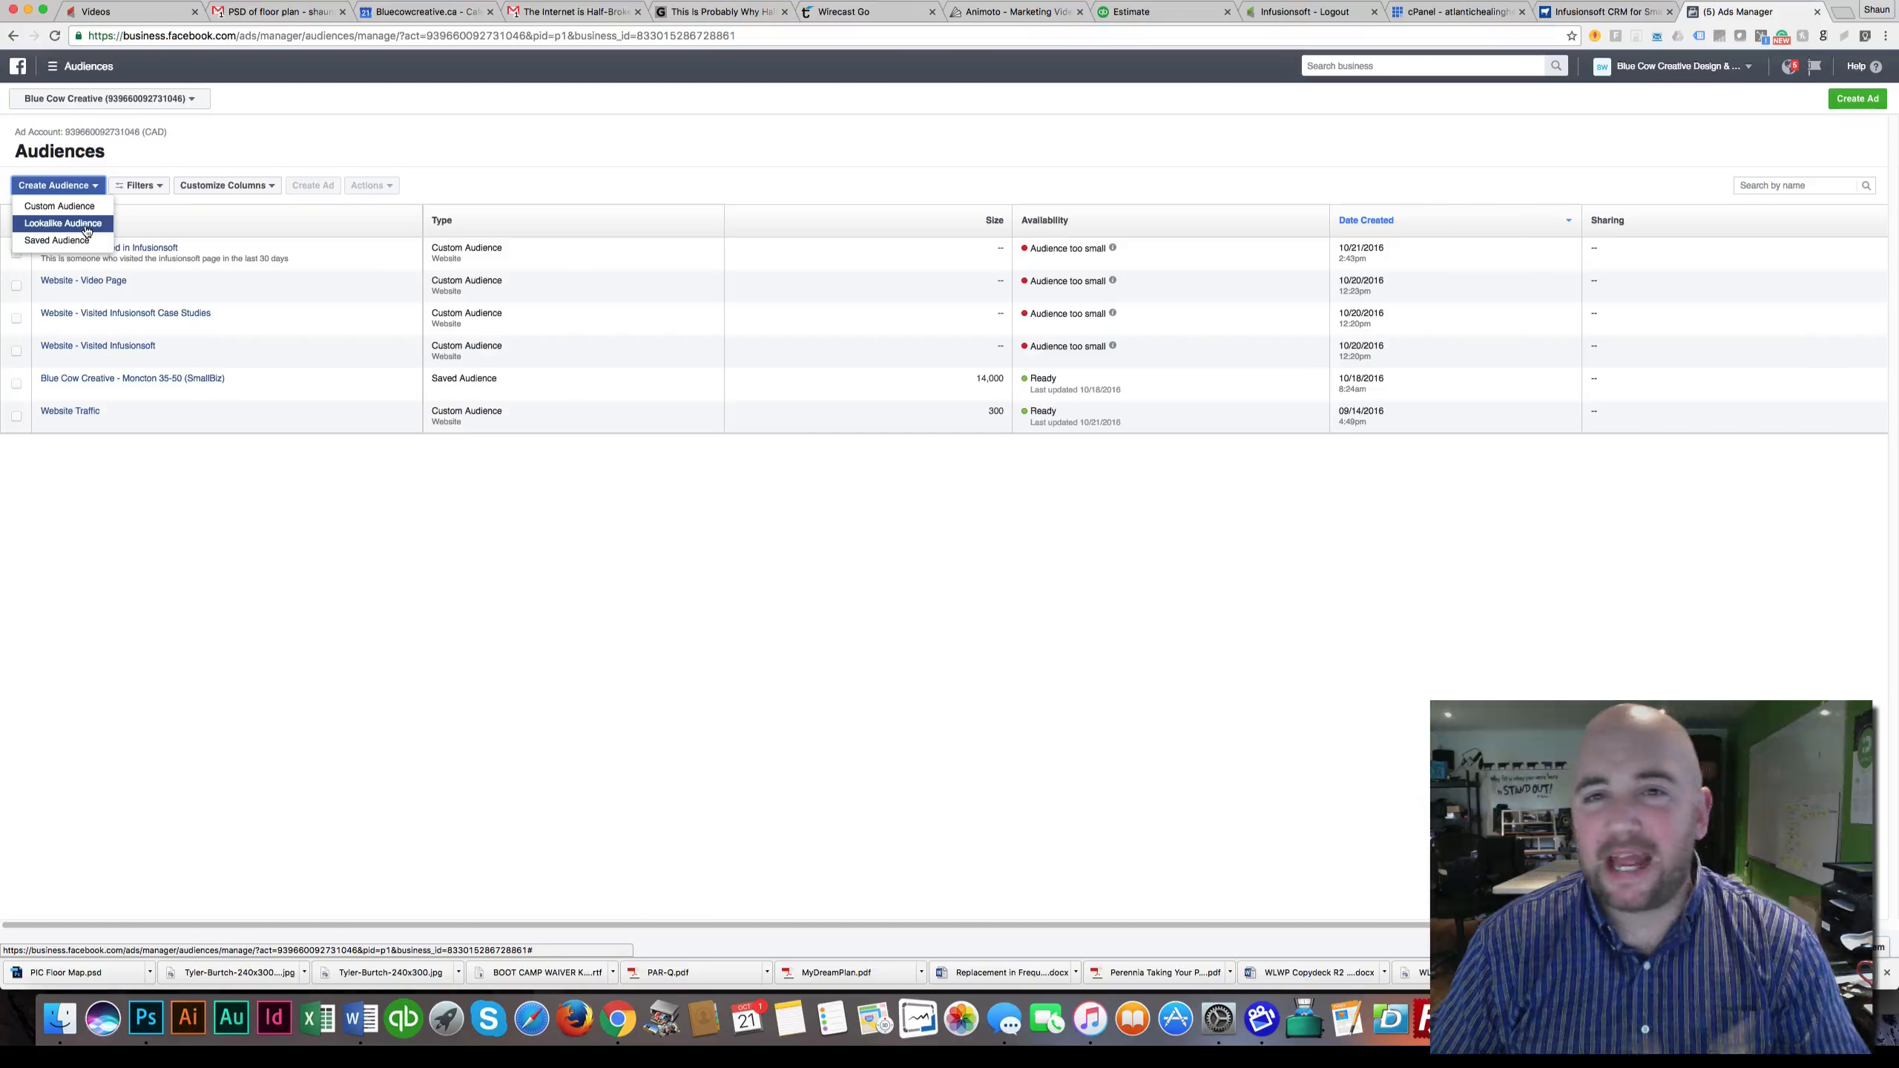
pyautogui.click(85, 224)
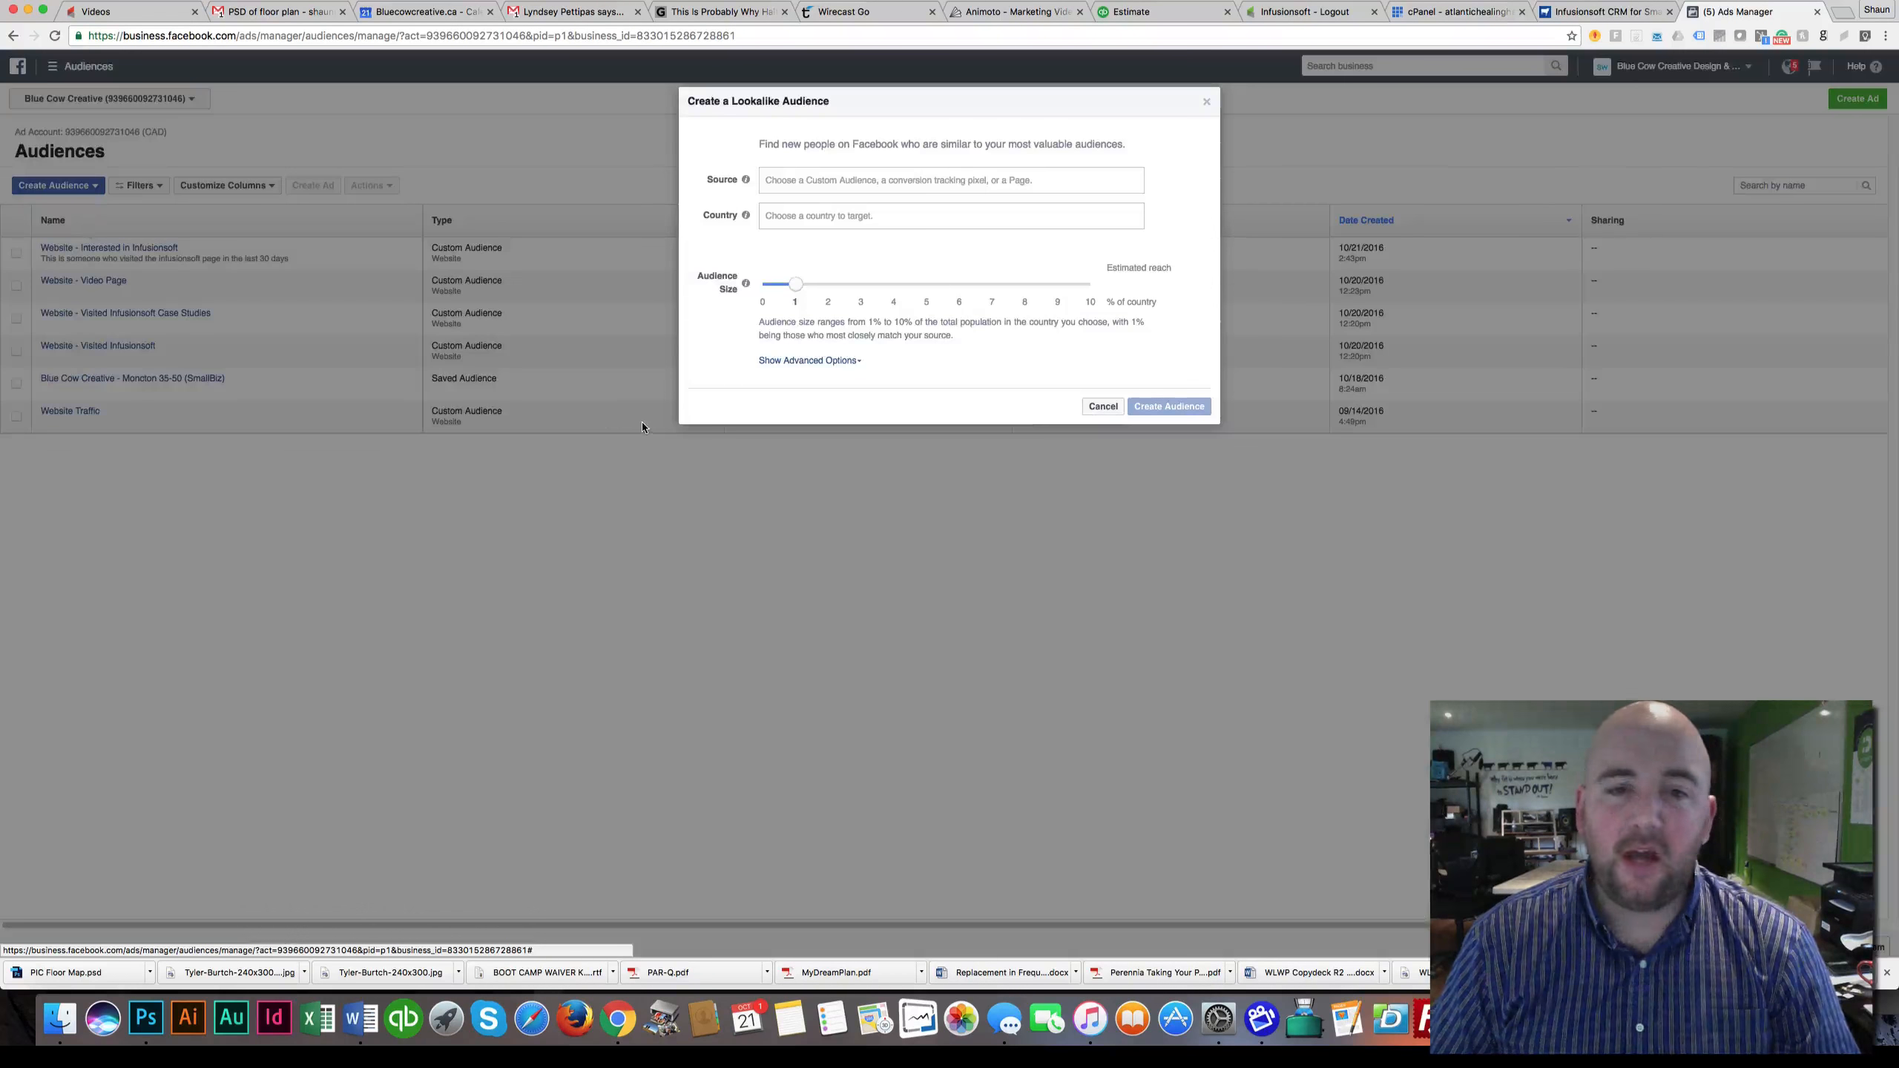
pyautogui.click(808, 182)
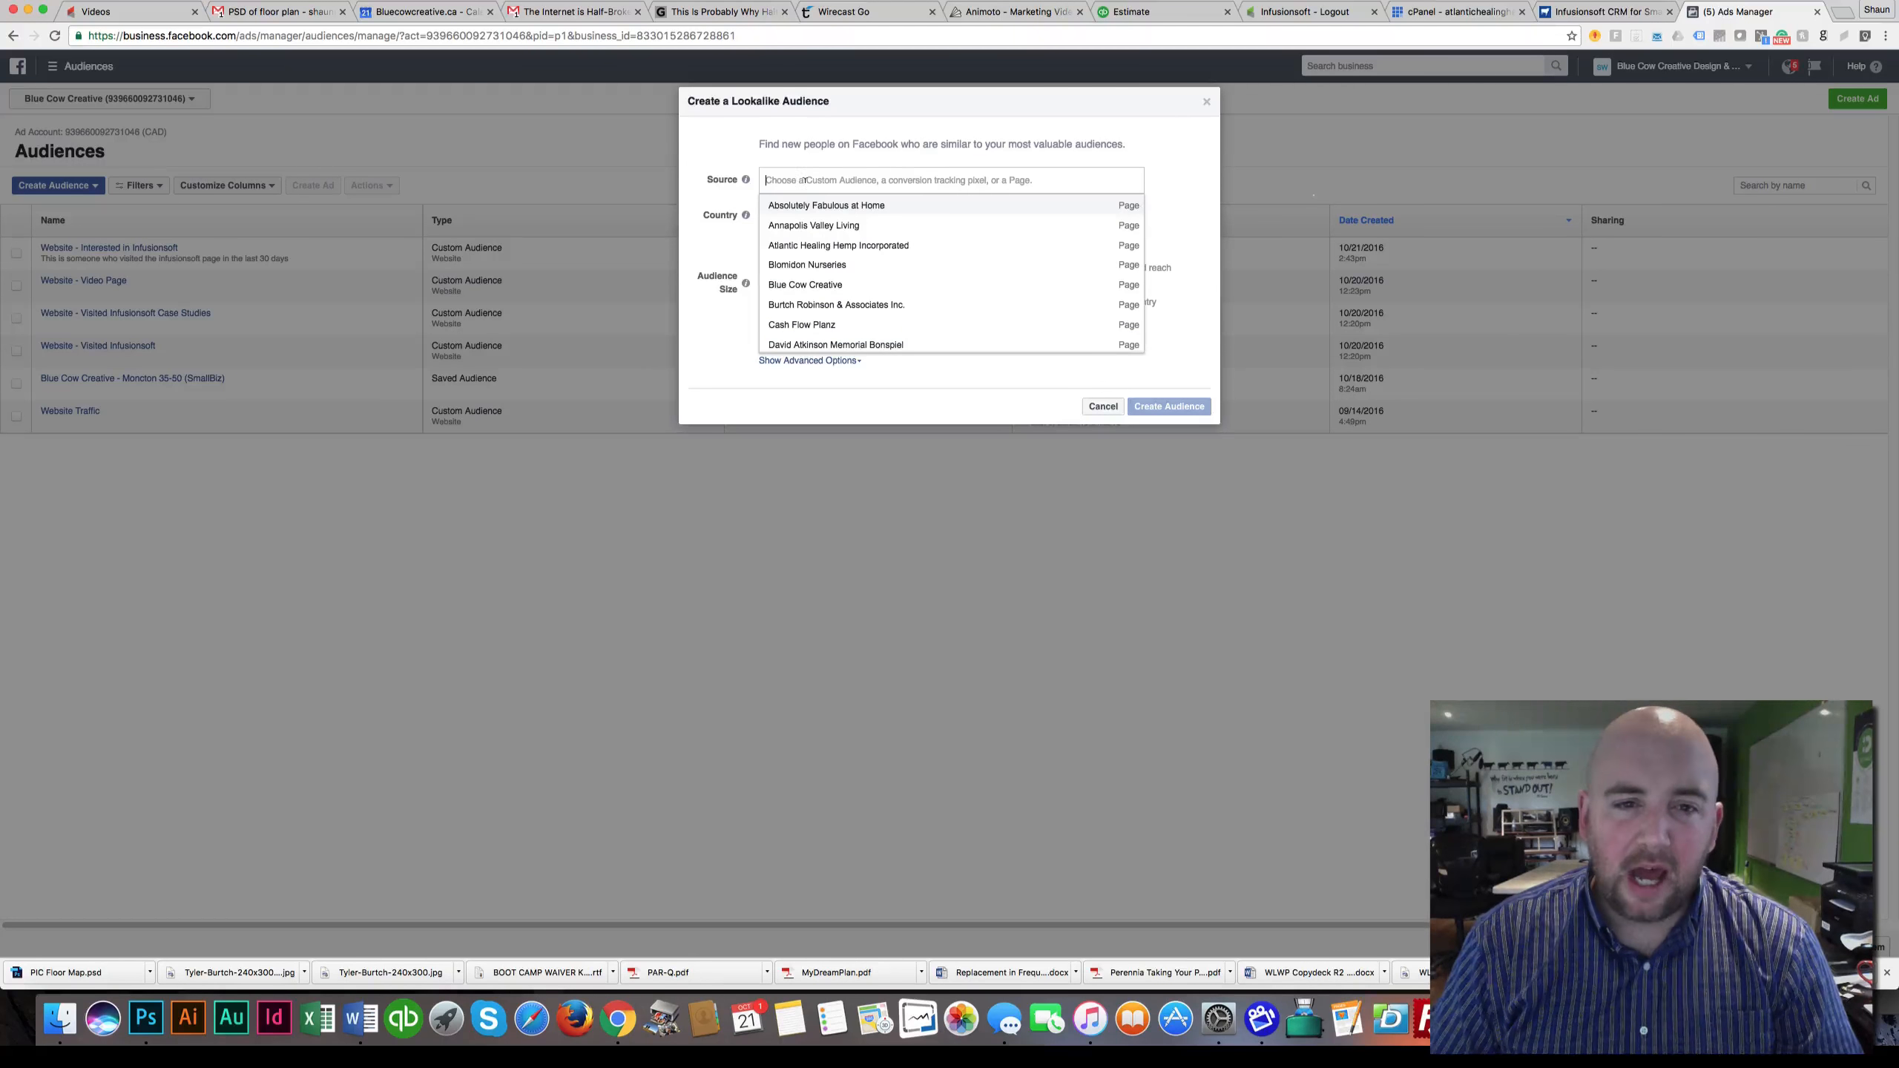
pyautogui.click(826, 285)
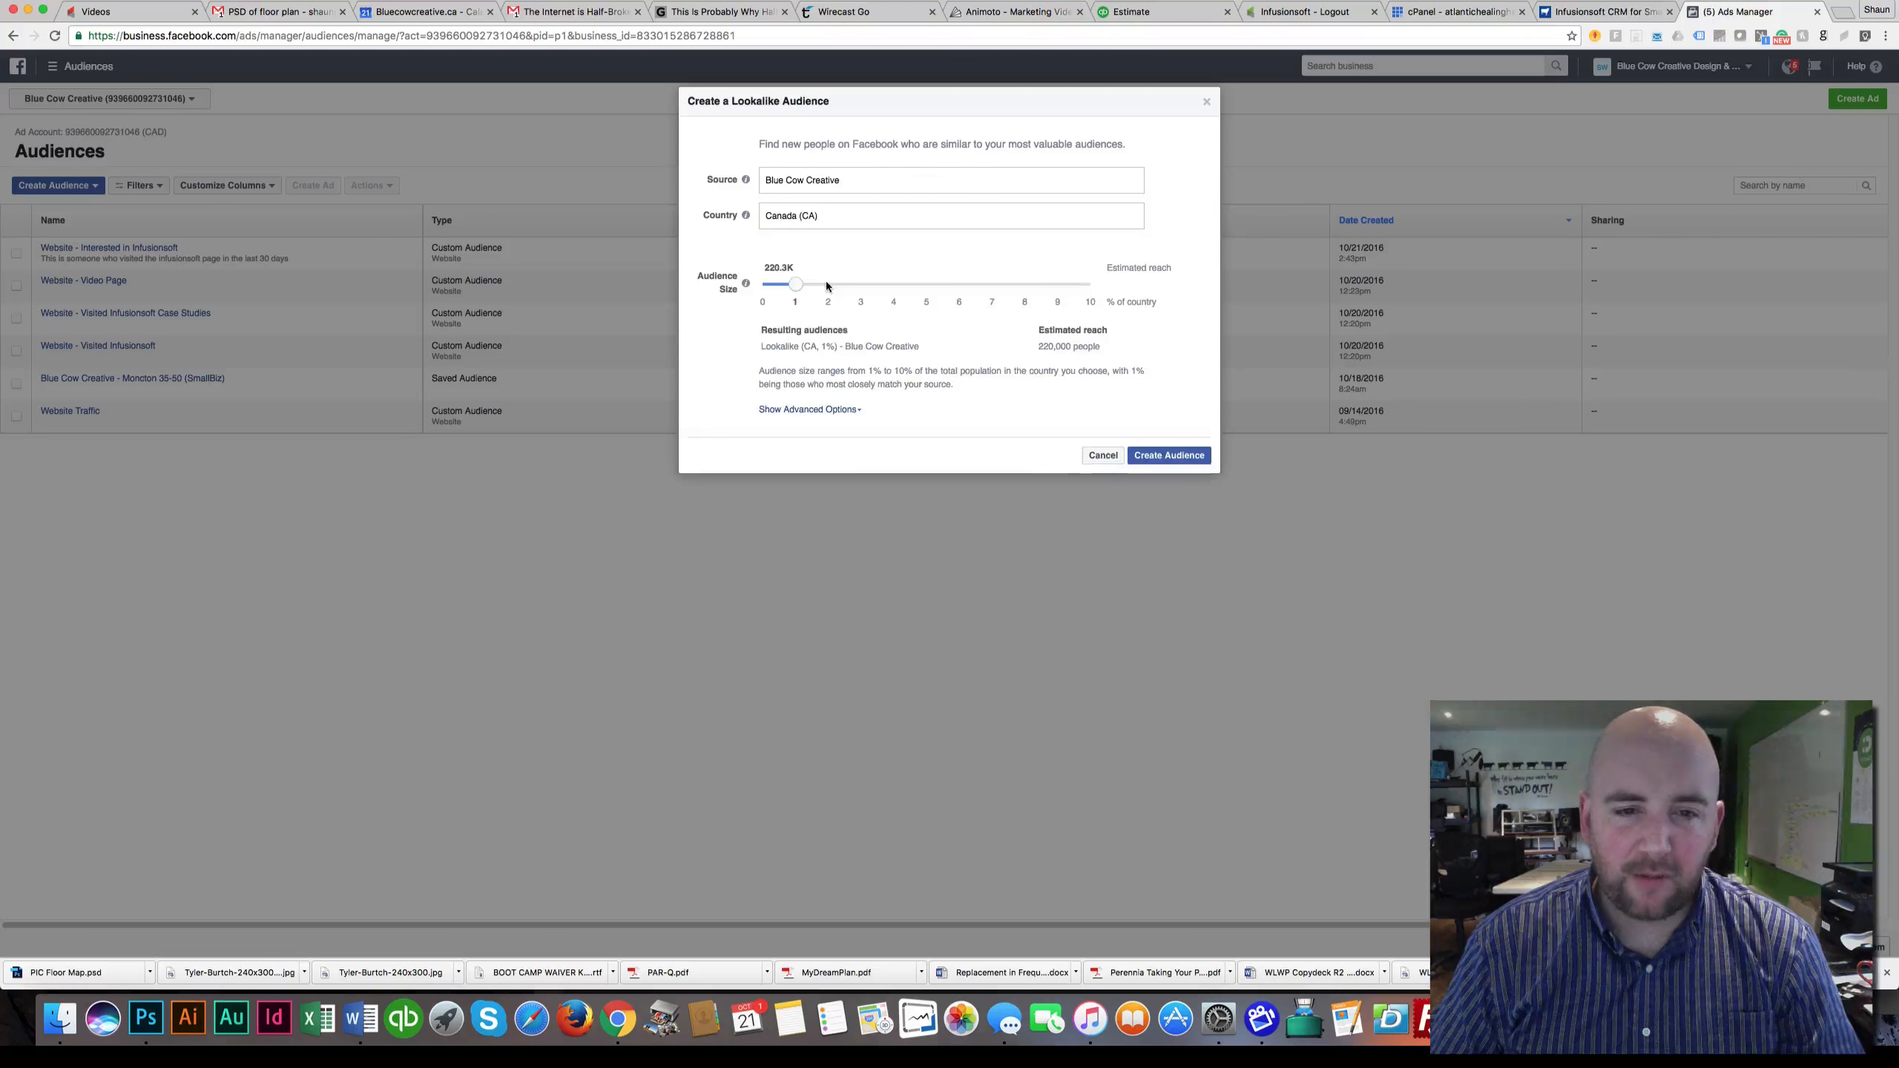
pyautogui.click(863, 215)
pyautogui.click(757, 251)
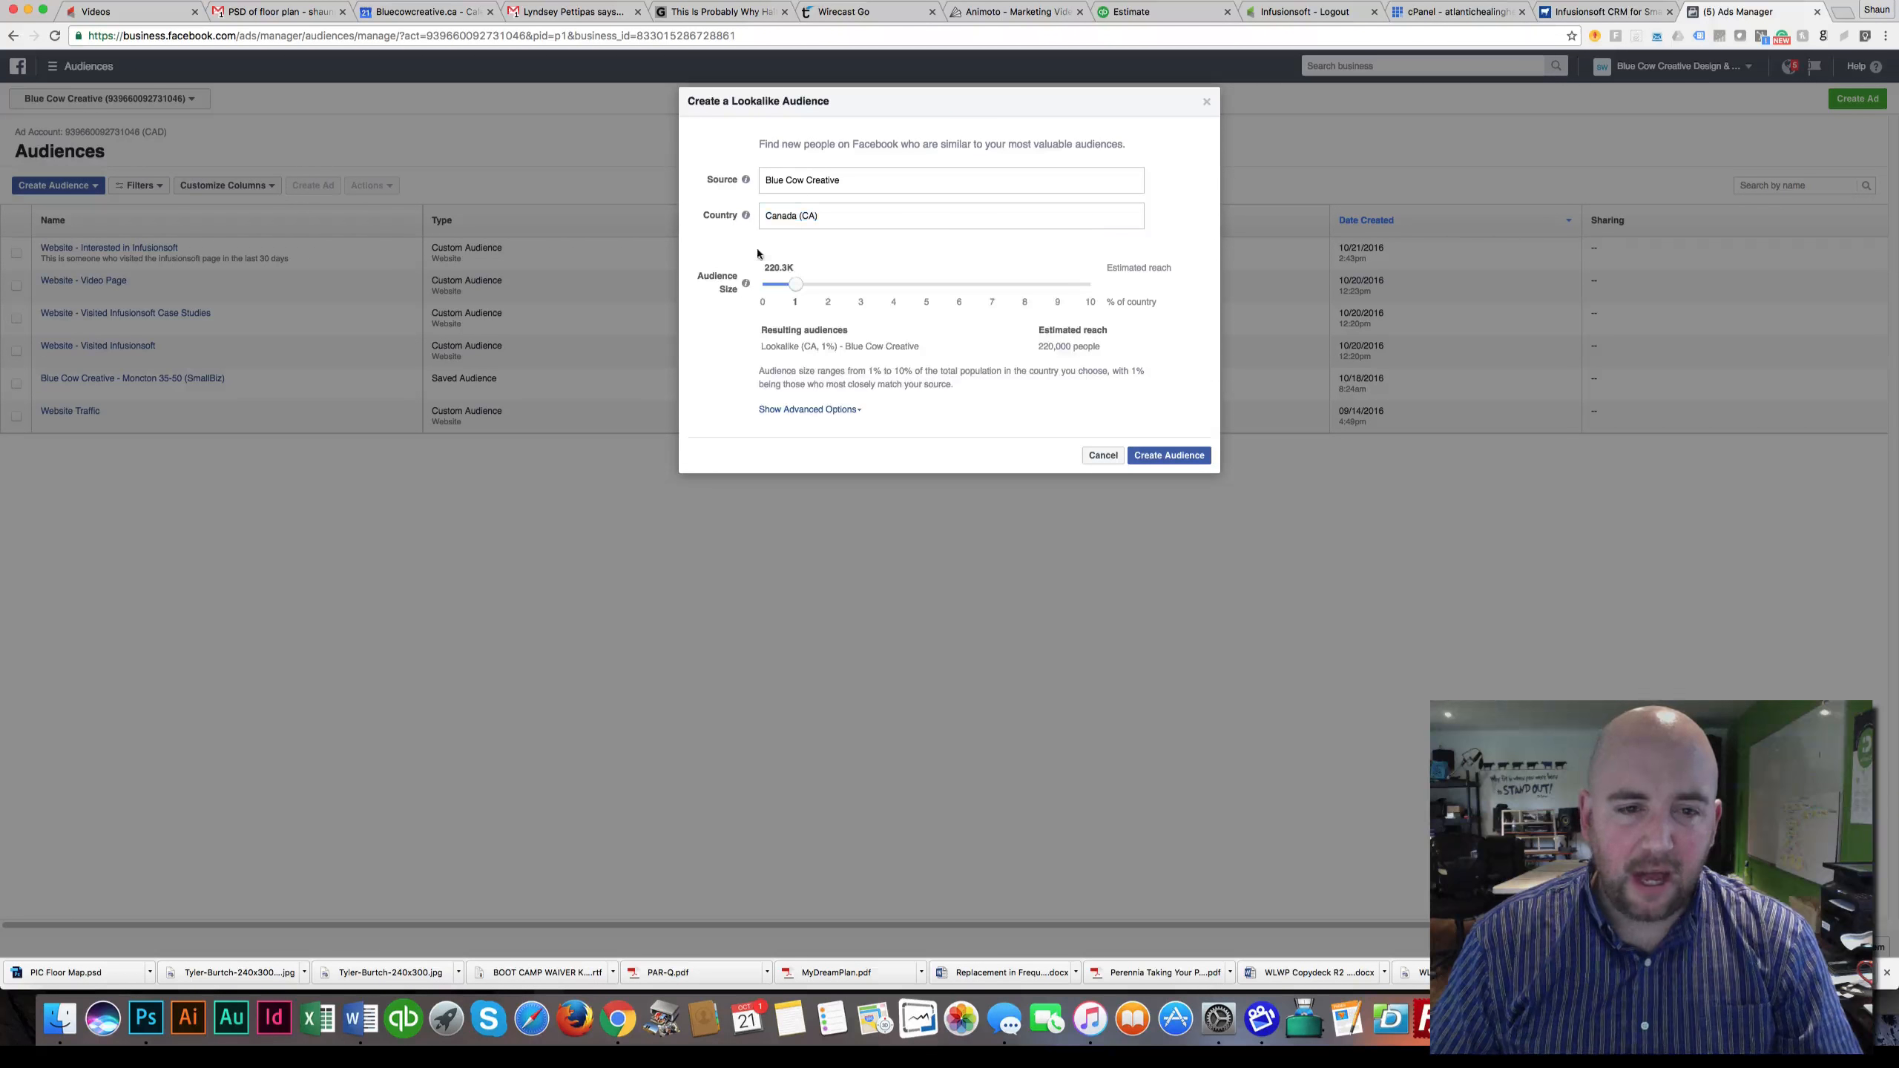
pyautogui.moveTo(796, 288); pyautogui.dragTo(845, 282)
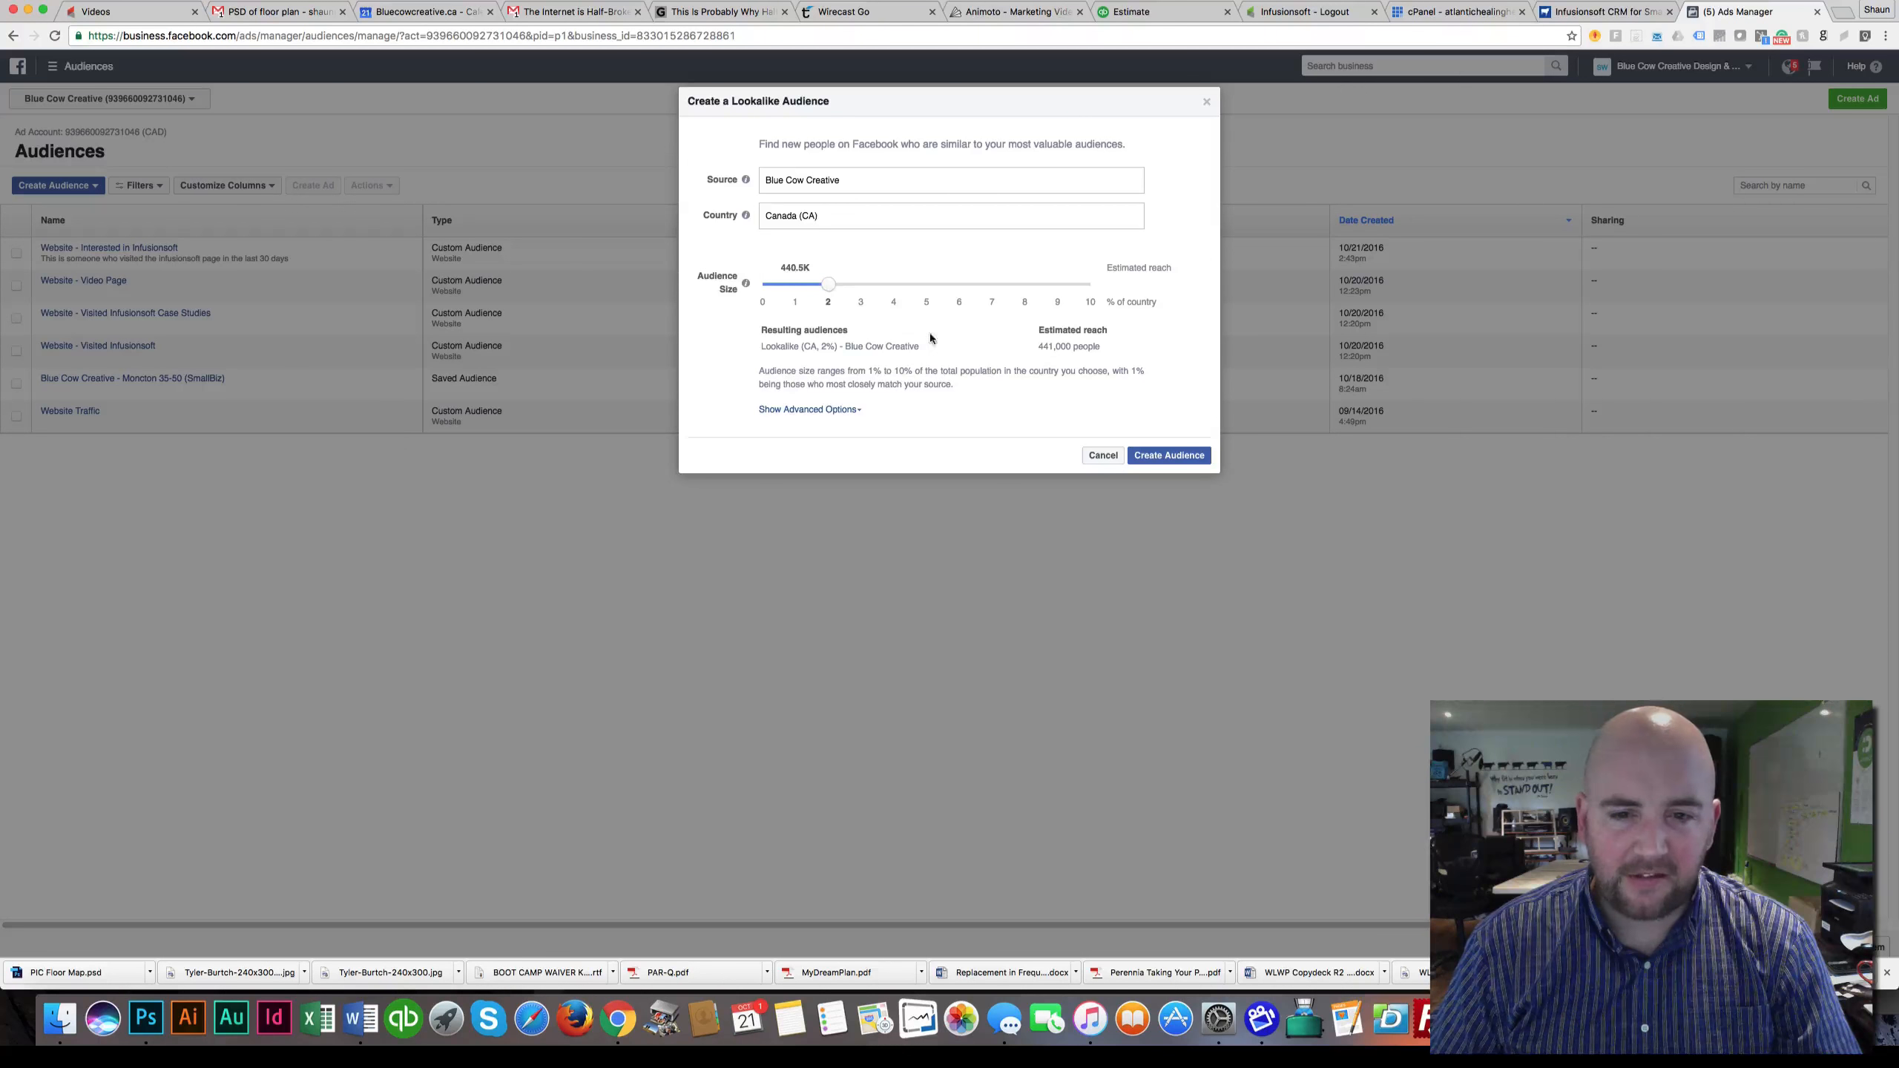
# - Show the lookalike audience's advanced options, view the choices for the number of audiences, and cancel the setup
pyautogui.click(810, 410)
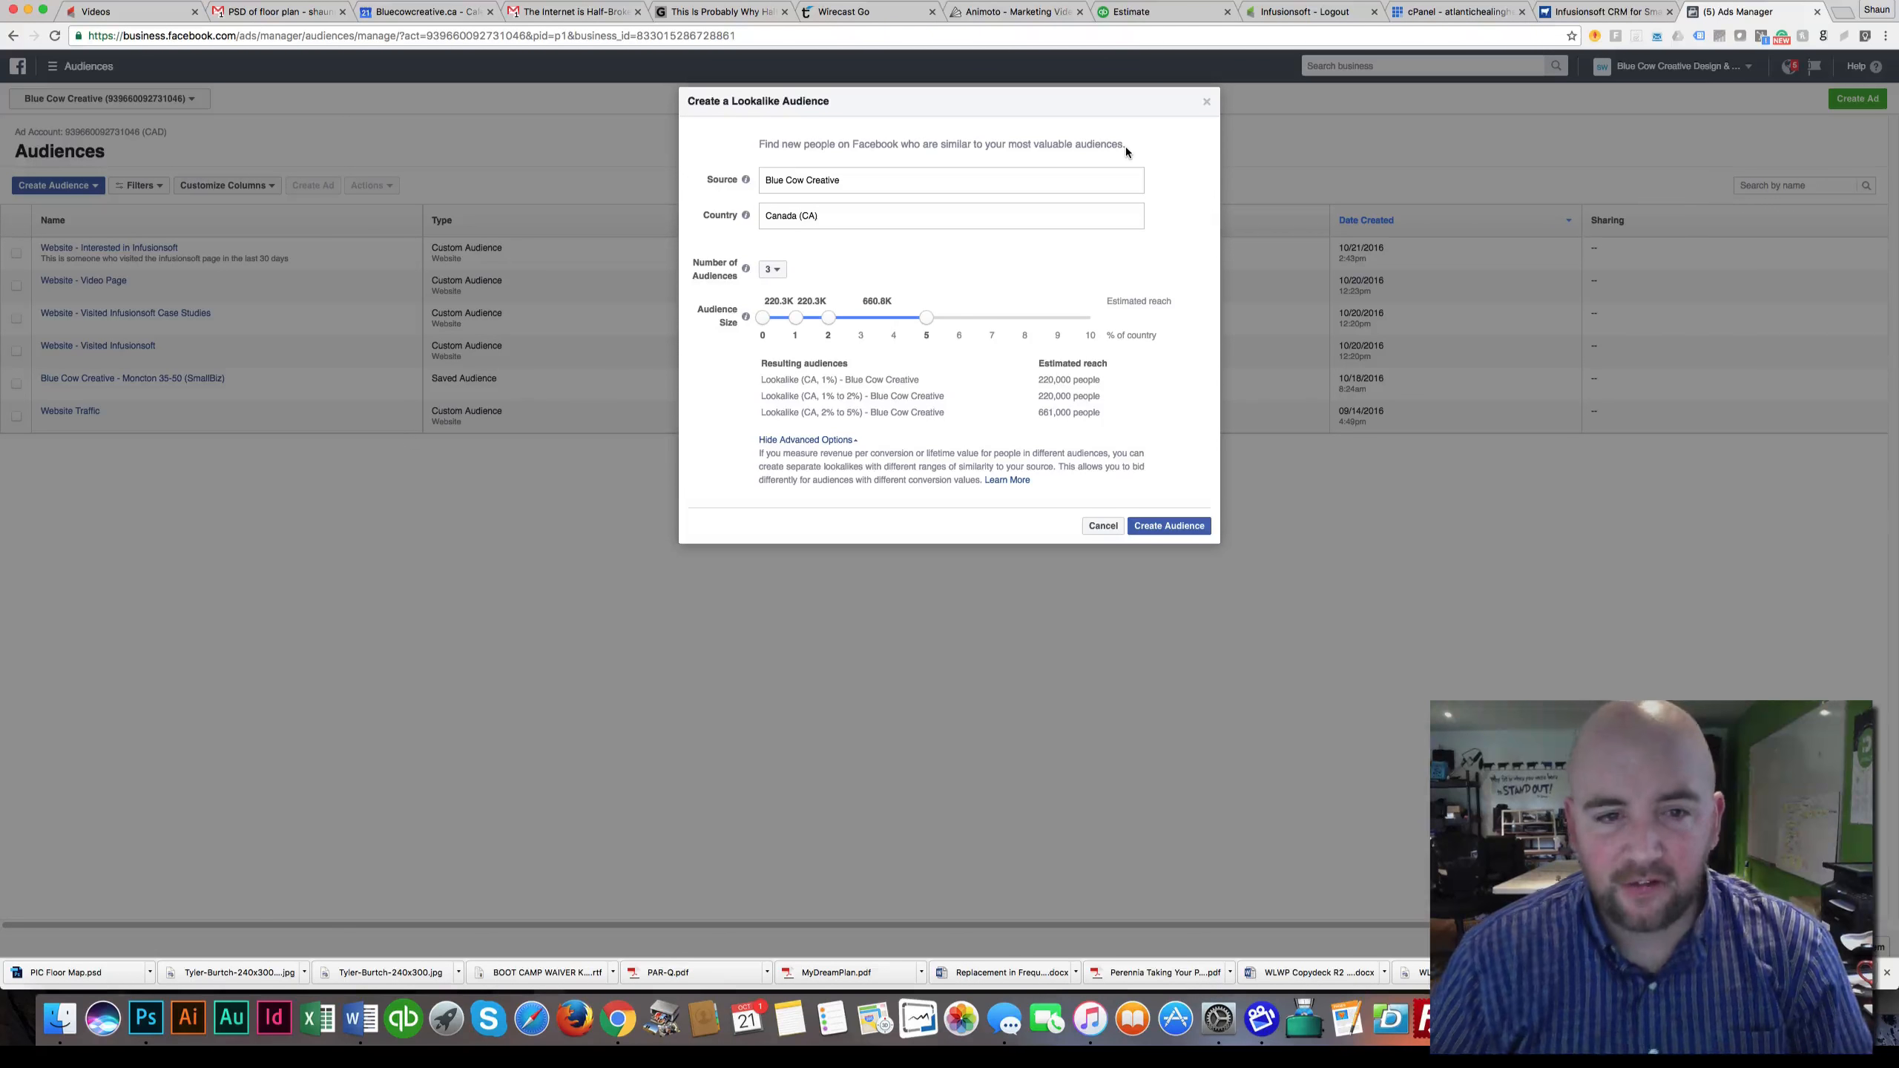
pyautogui.click(775, 271)
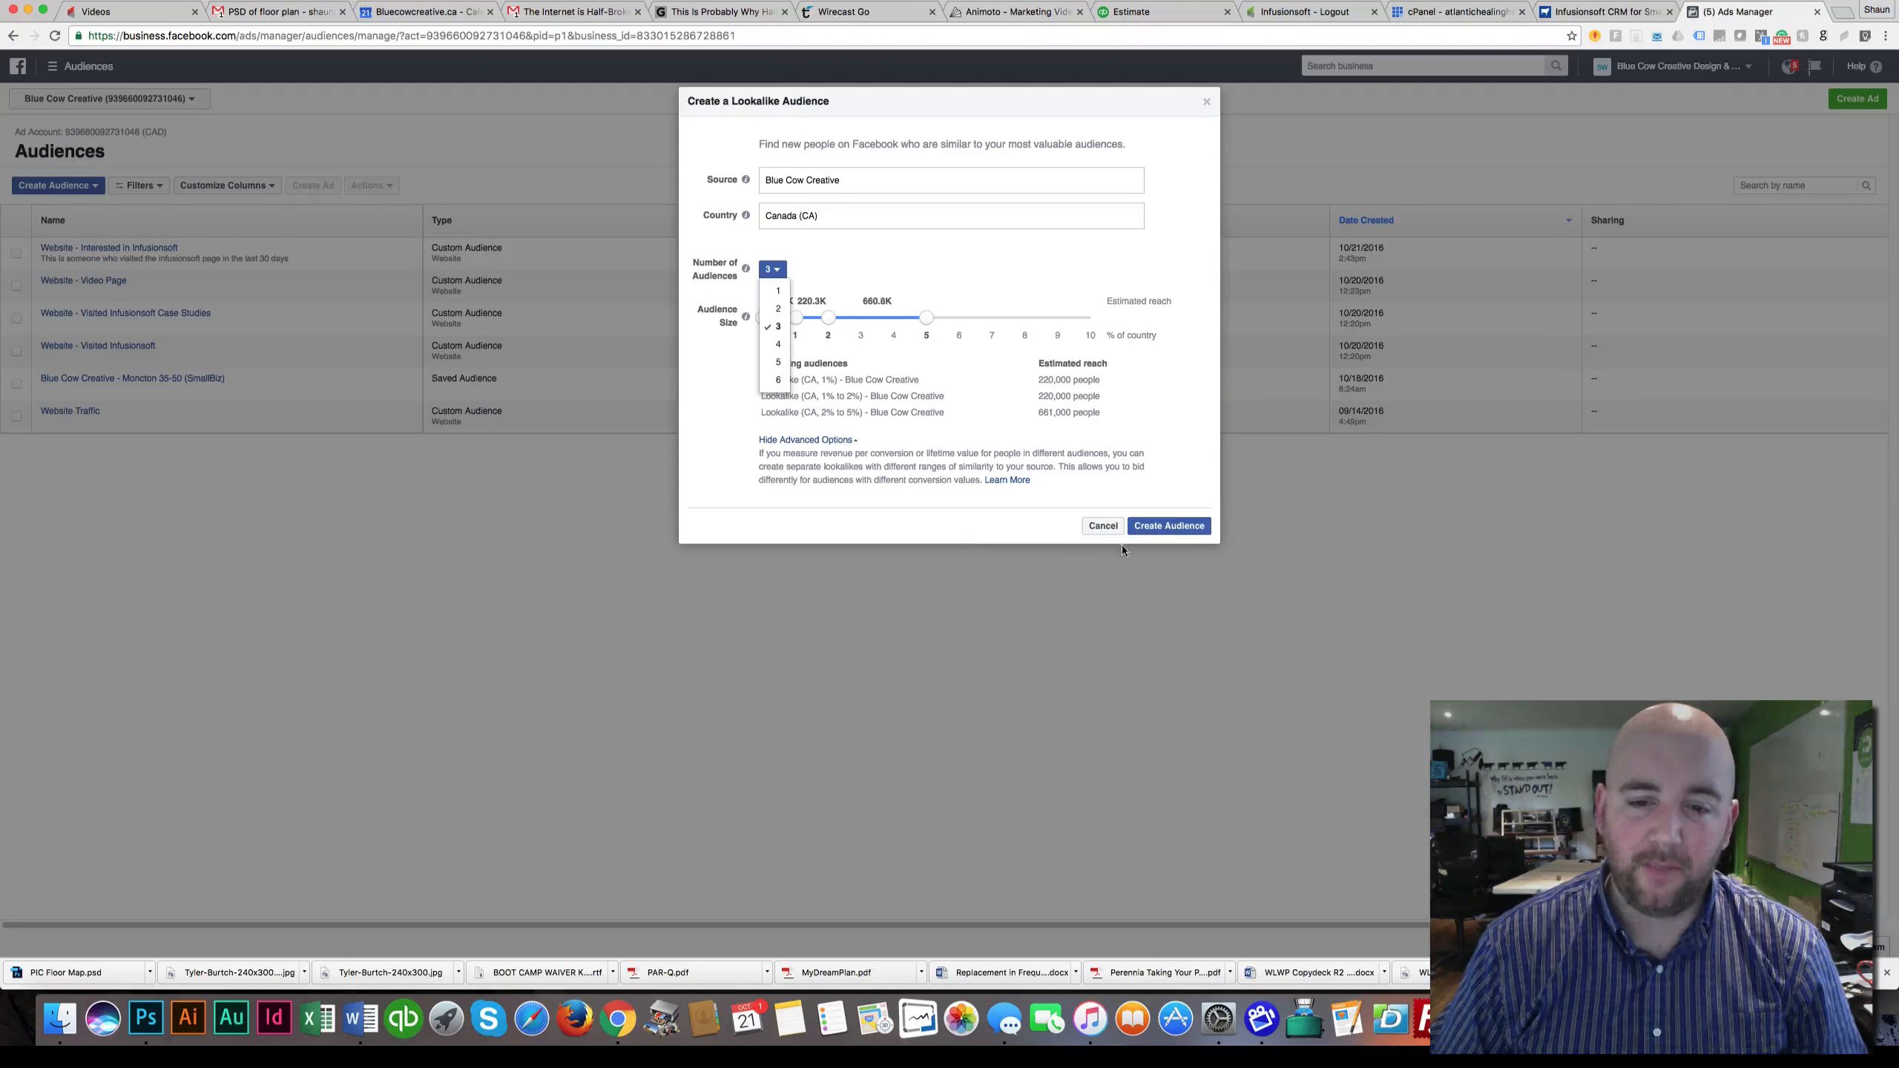
pyautogui.click(1103, 525)
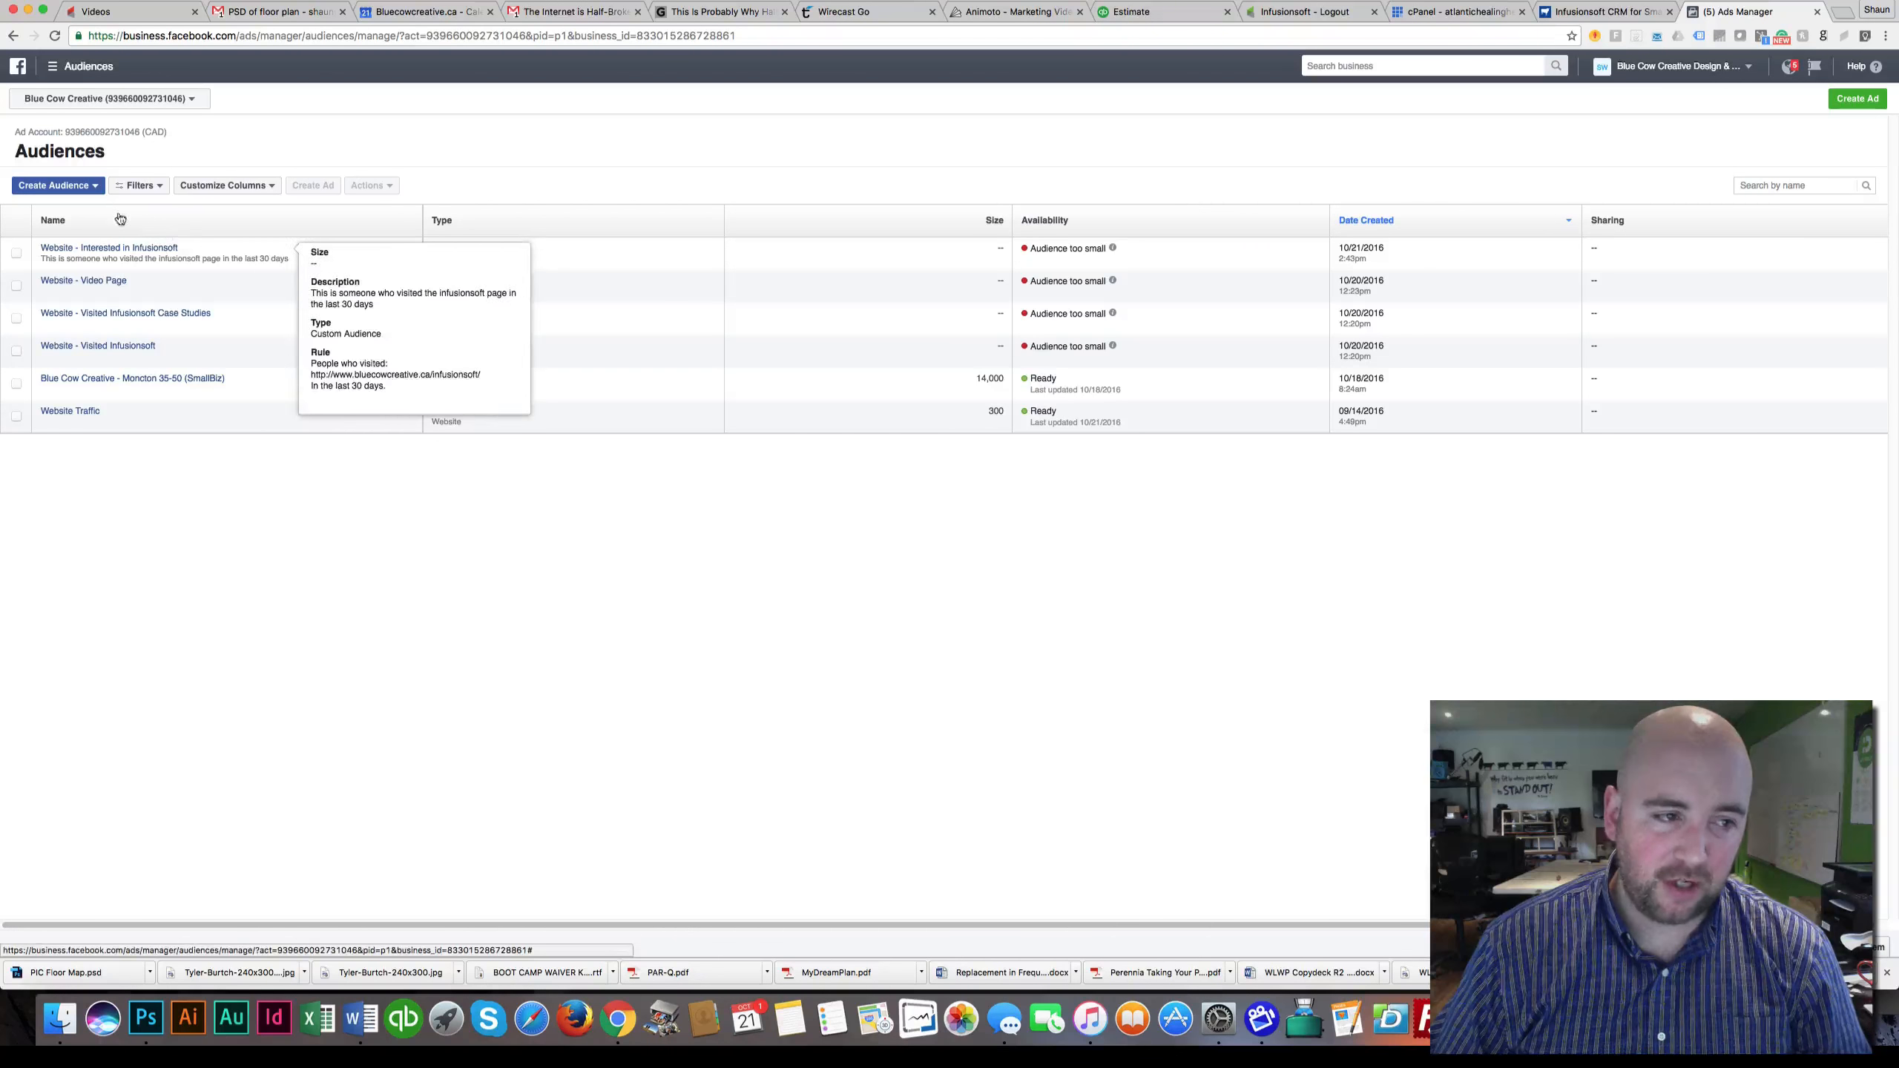
pyautogui.click(96, 186)
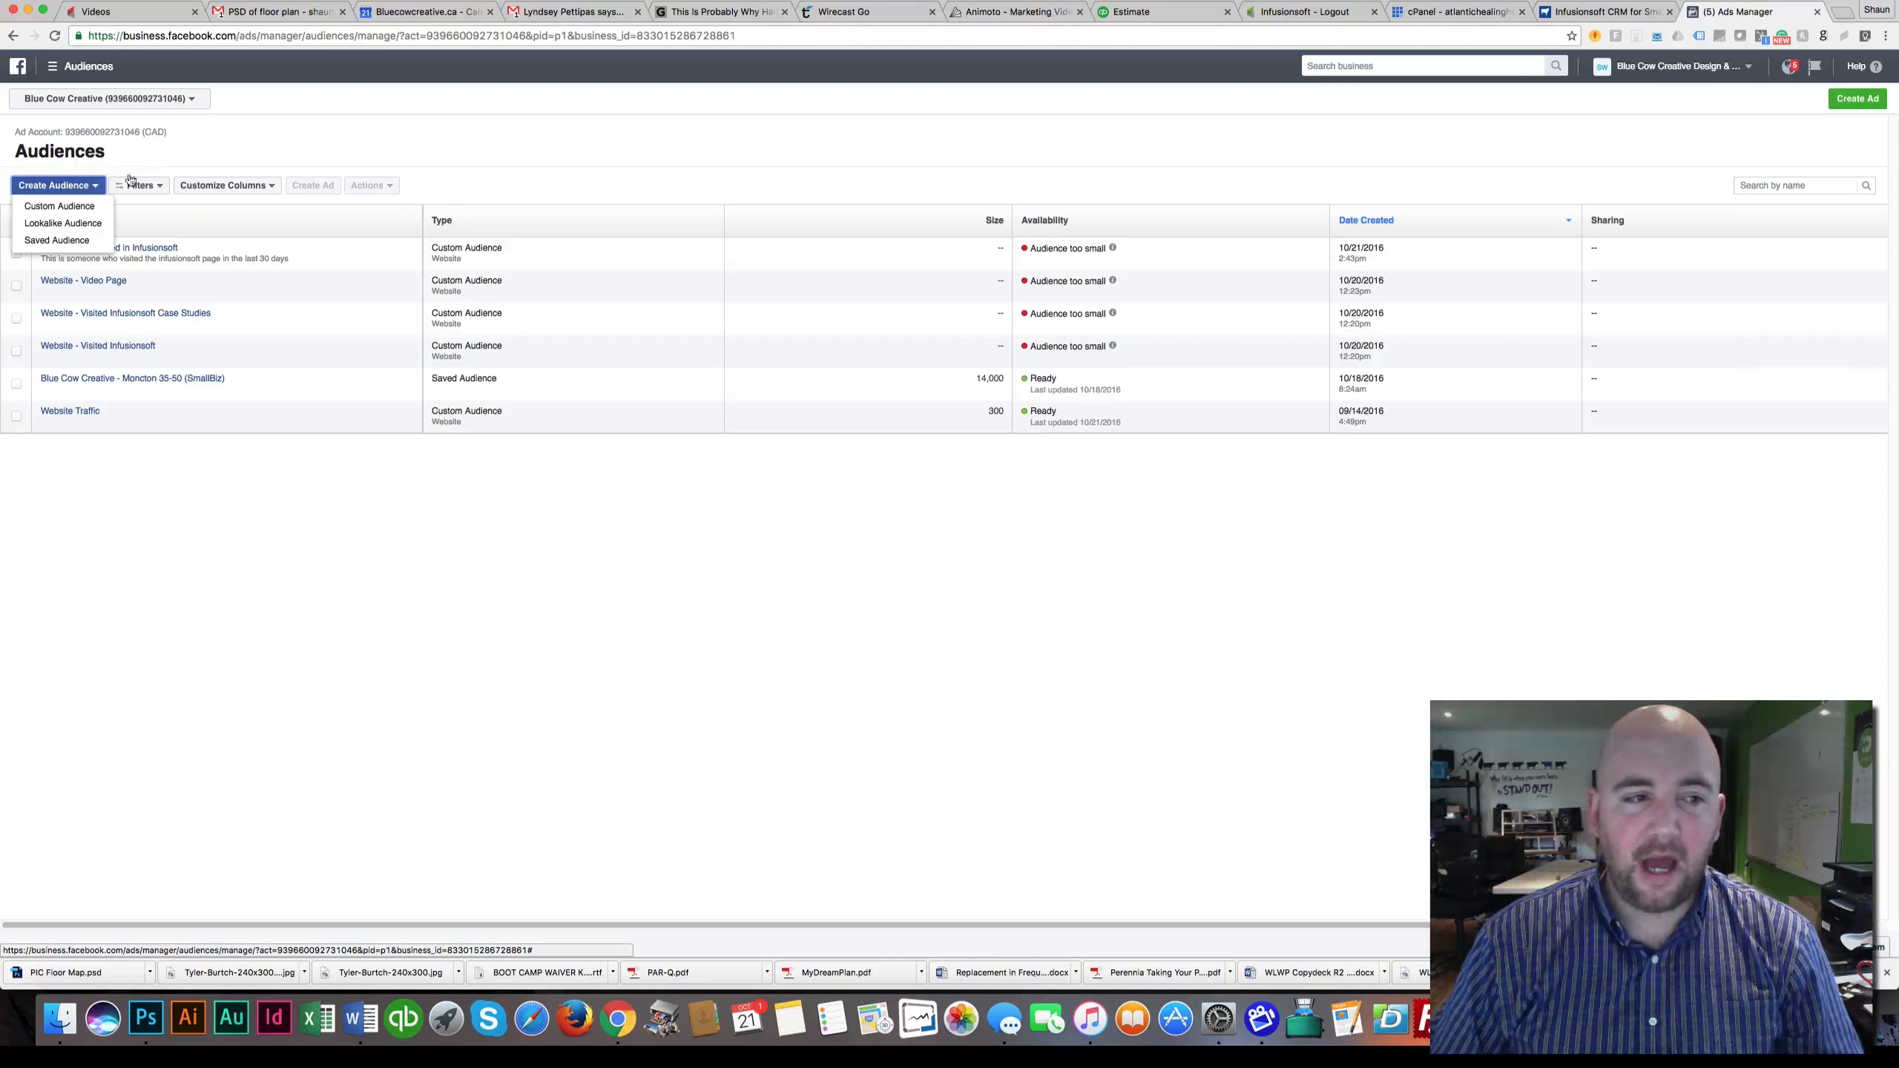
pyautogui.click(166, 162)
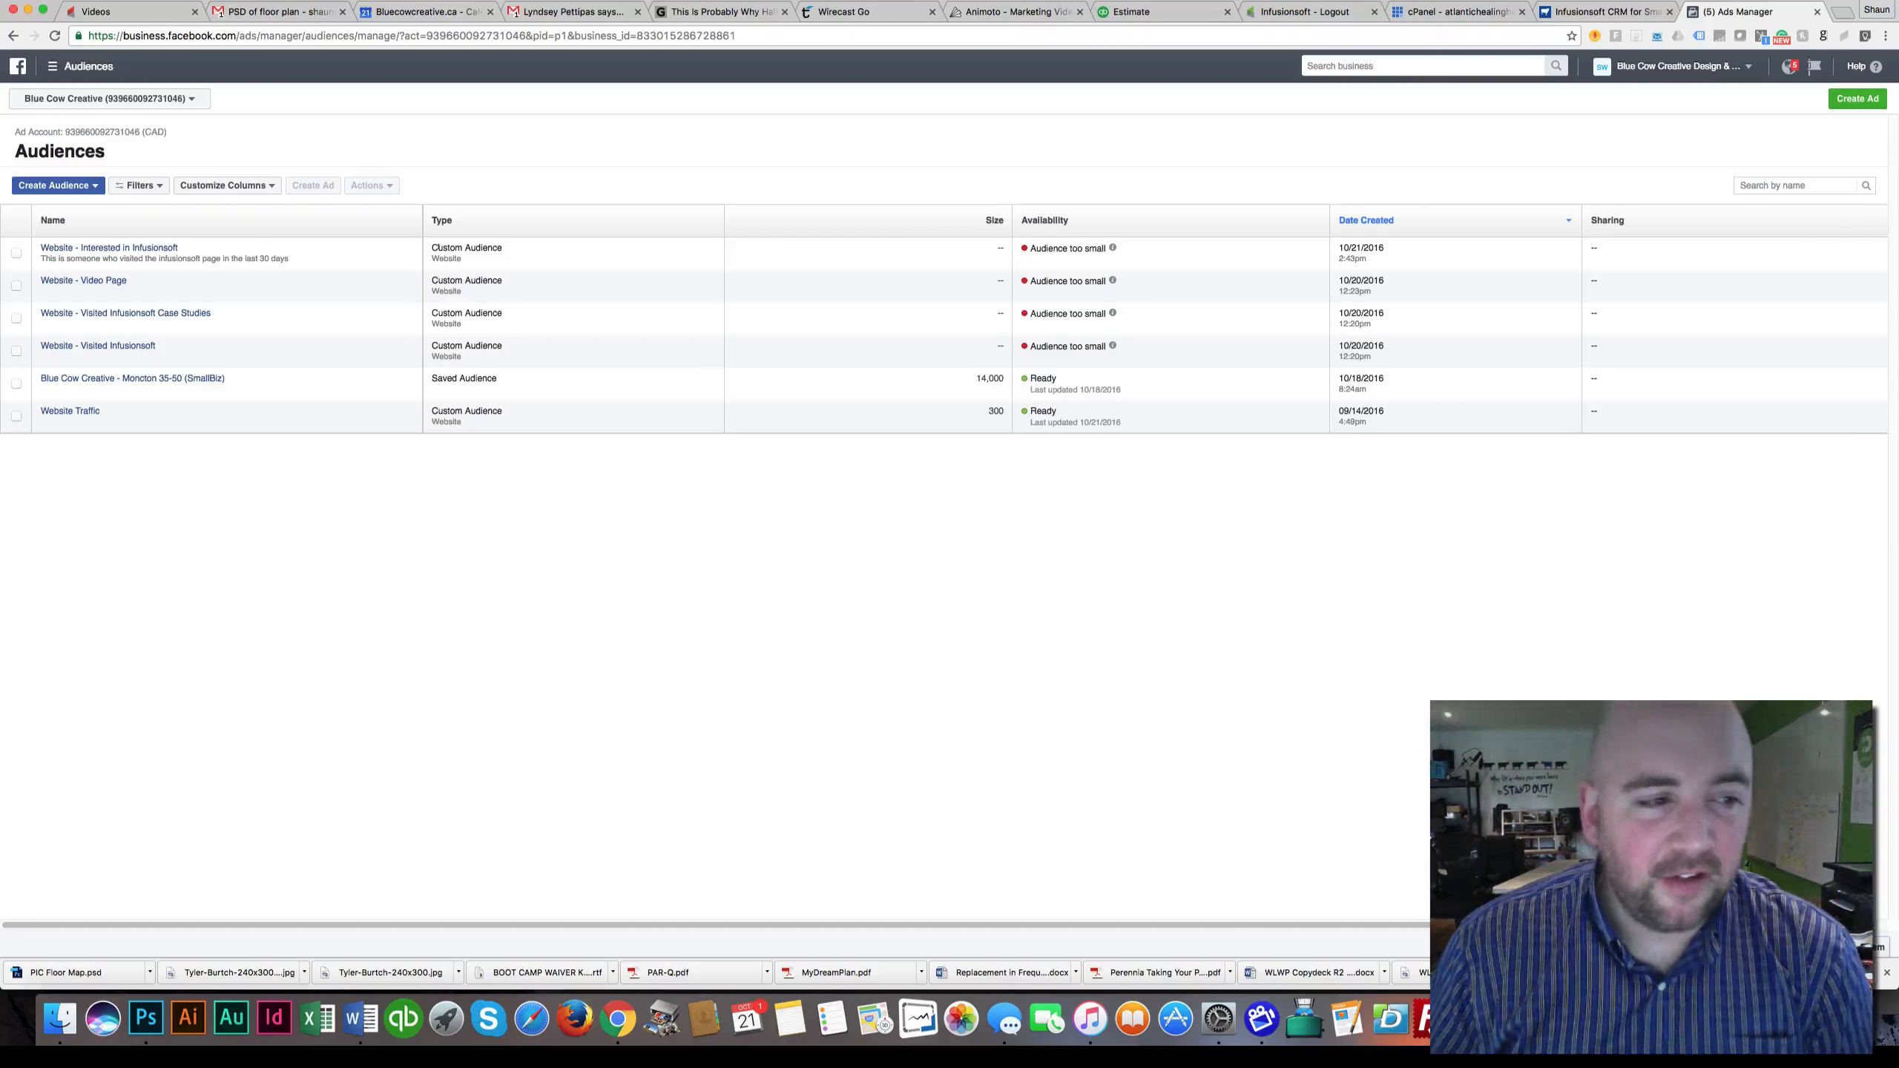
pyautogui.moveTo(144, 316)
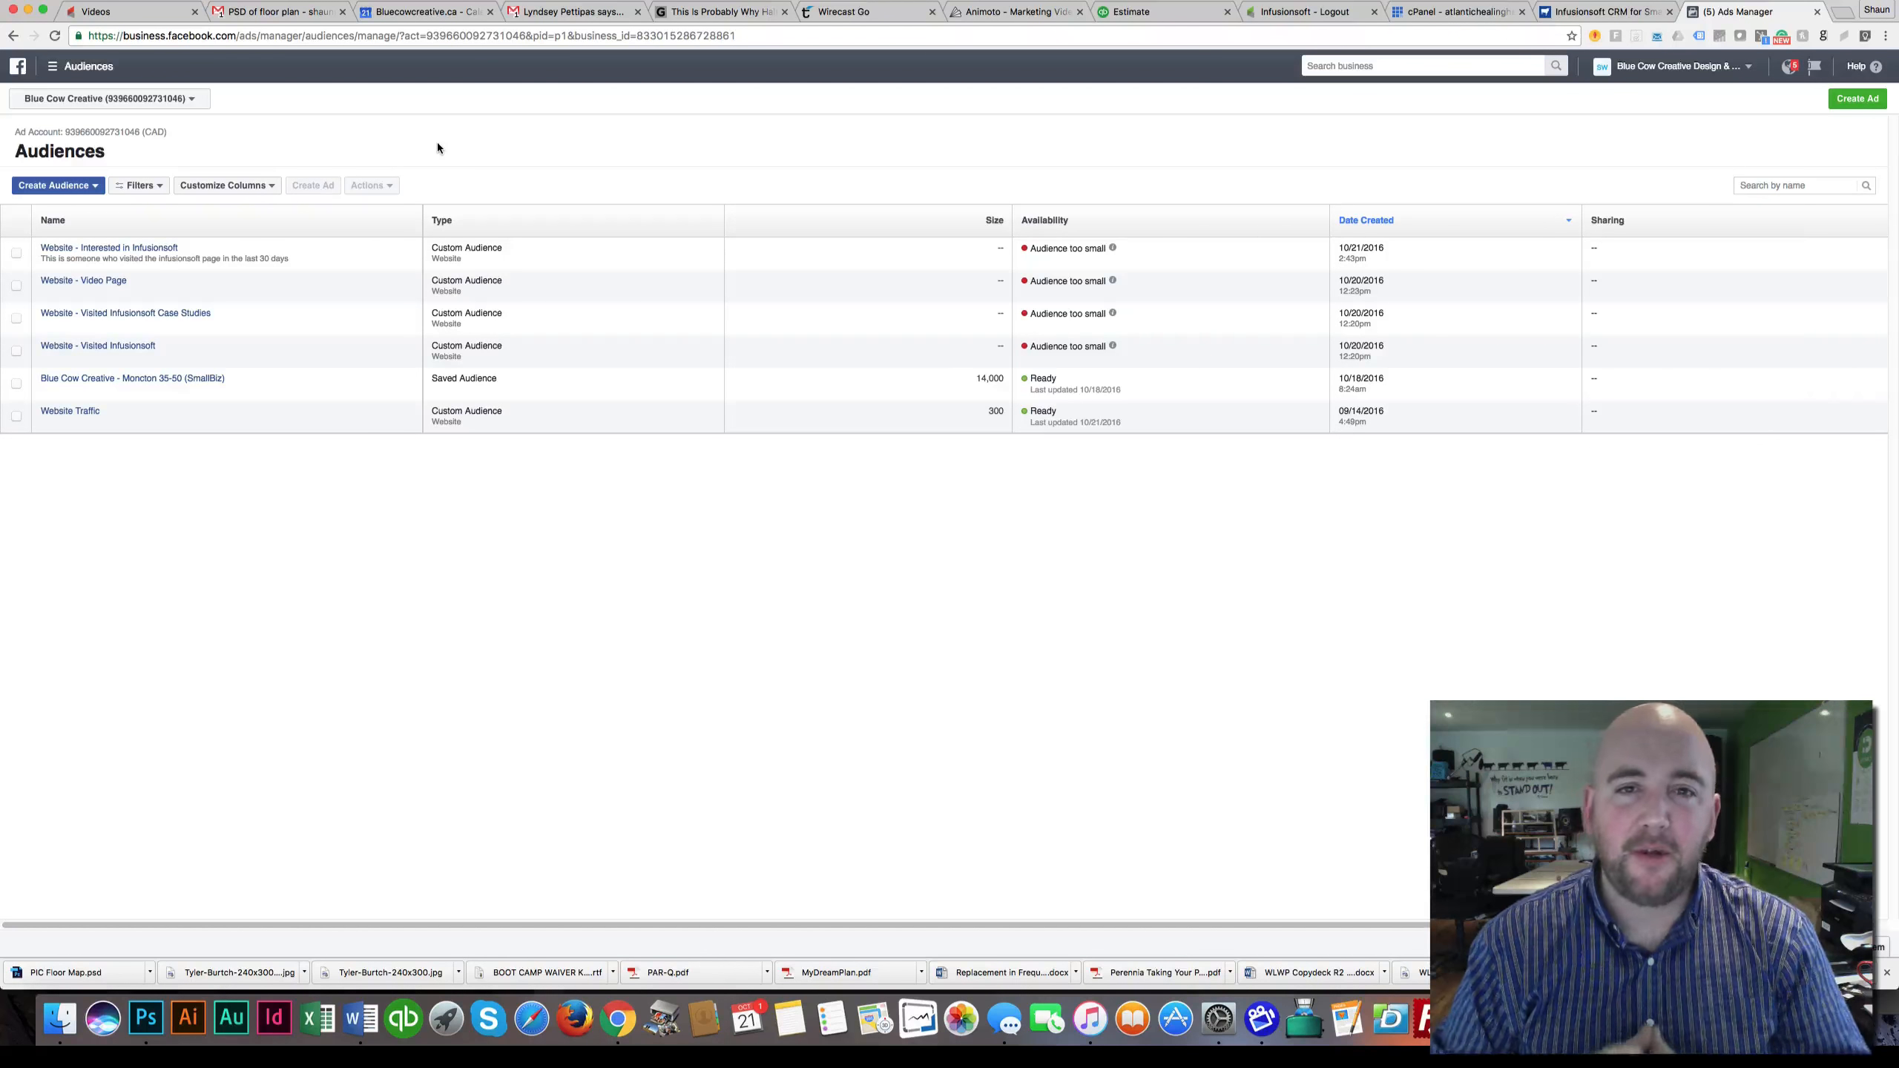
# - Switch to the Blue Cow Creative website, go to its home page and open the Get in Touch contact page
pyautogui.click(1600, 12)
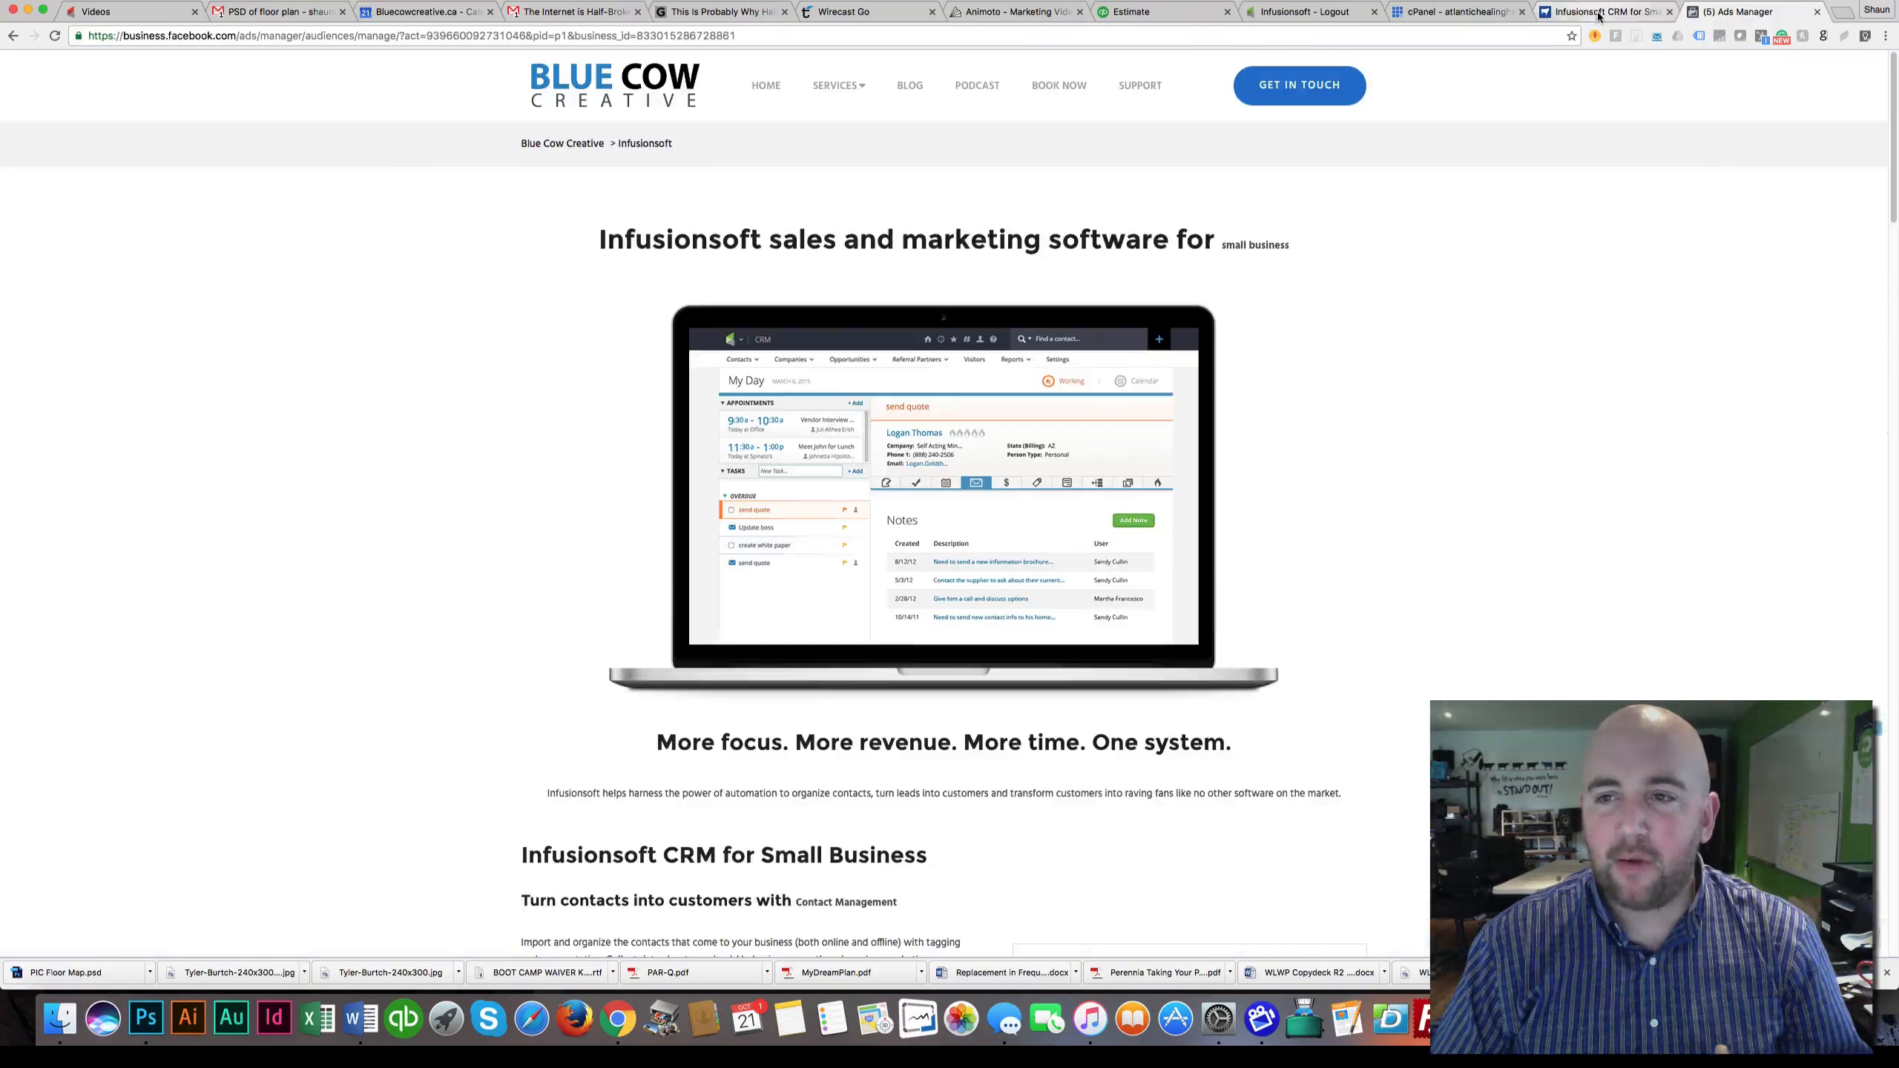
pyautogui.click(765, 86)
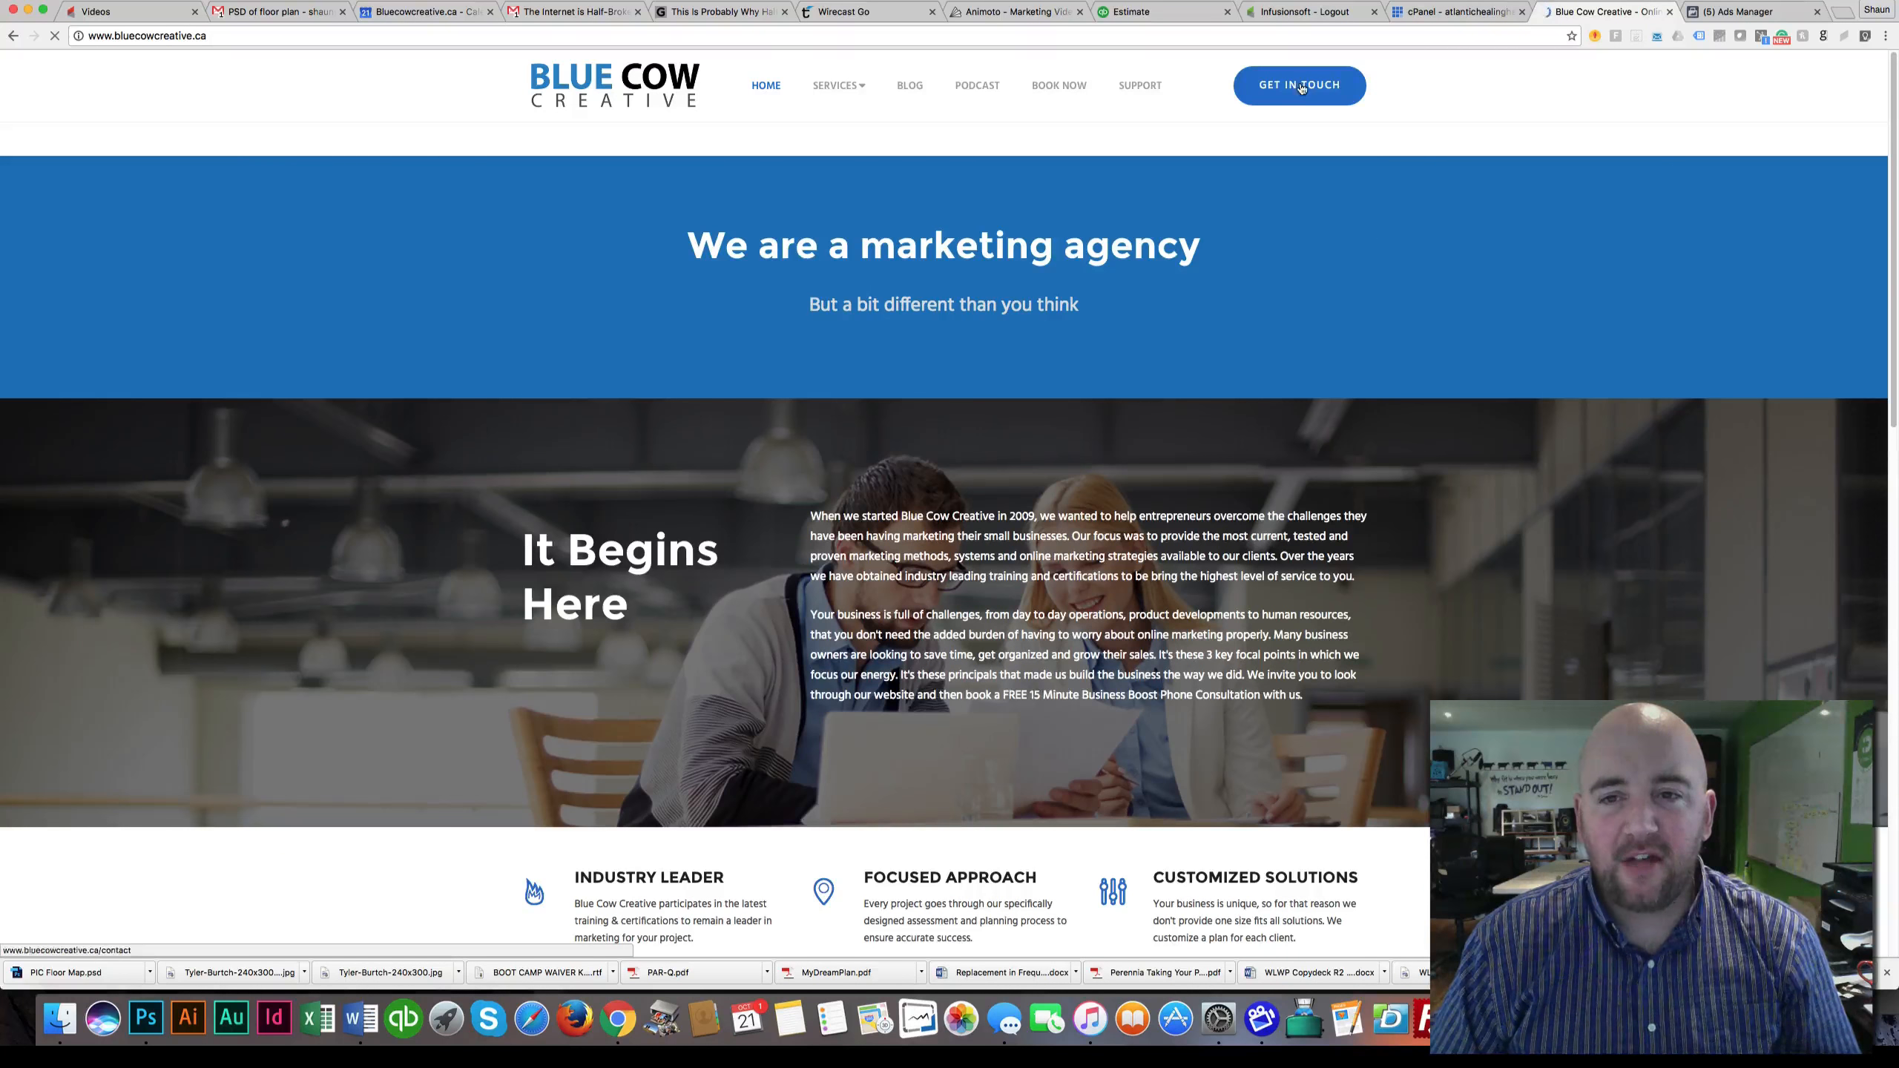
pyautogui.click(1301, 86)
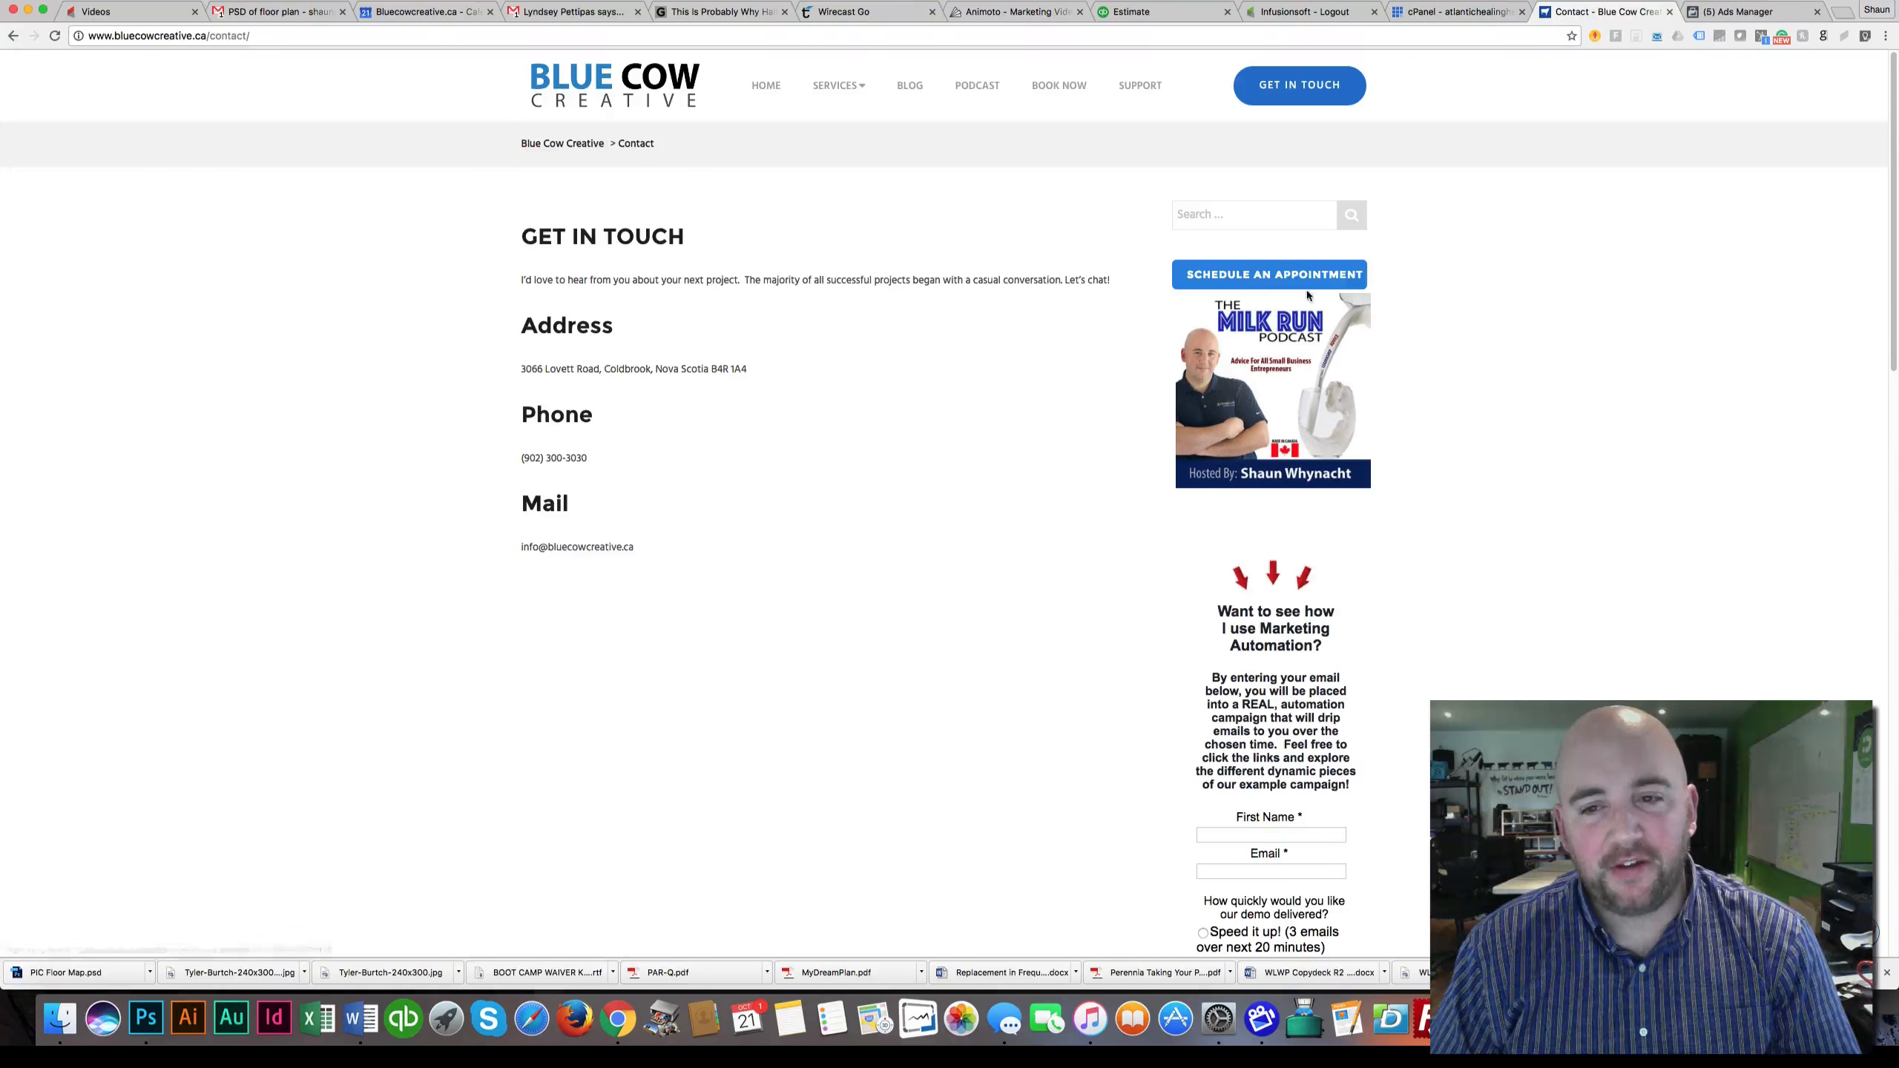
# - Start scheduling an appointment for a 15 Minute Phone Consultation and accept the preset Canada time zone
pyautogui.click(1256, 281)
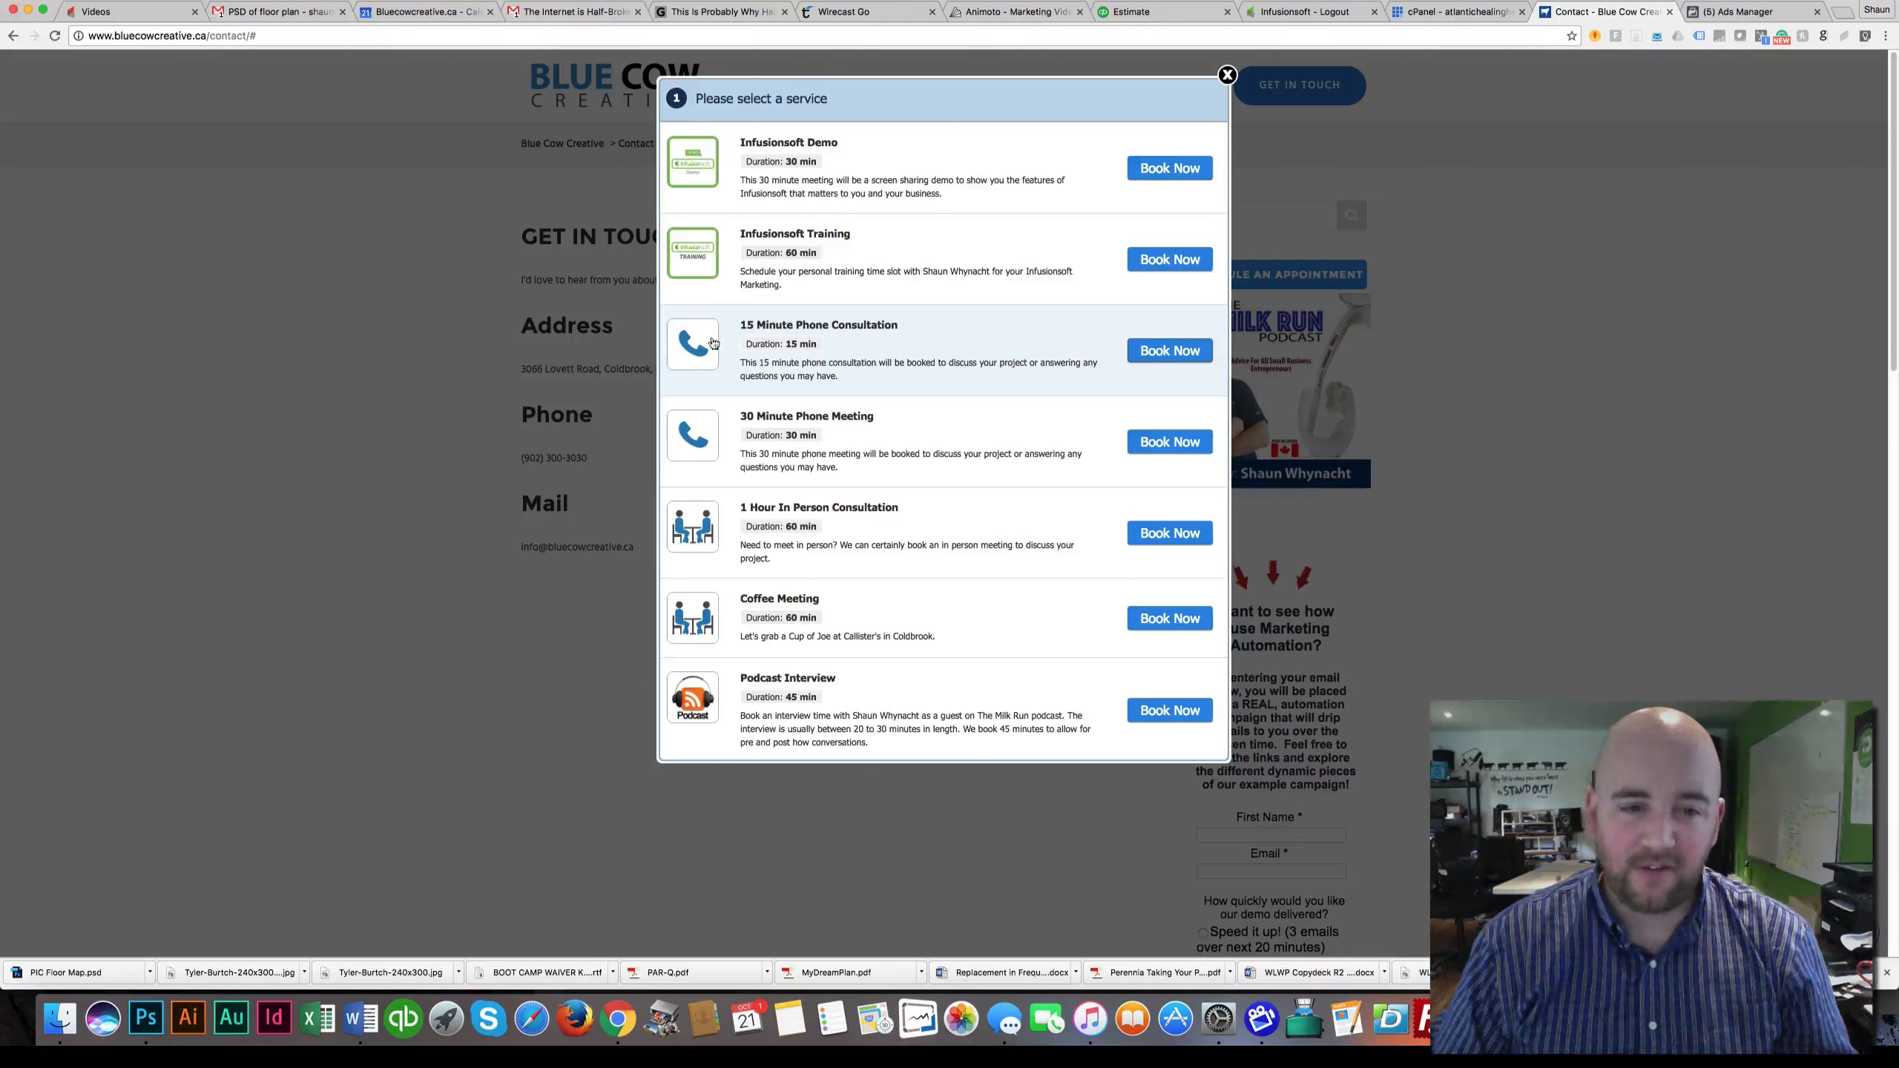
pyautogui.click(1159, 352)
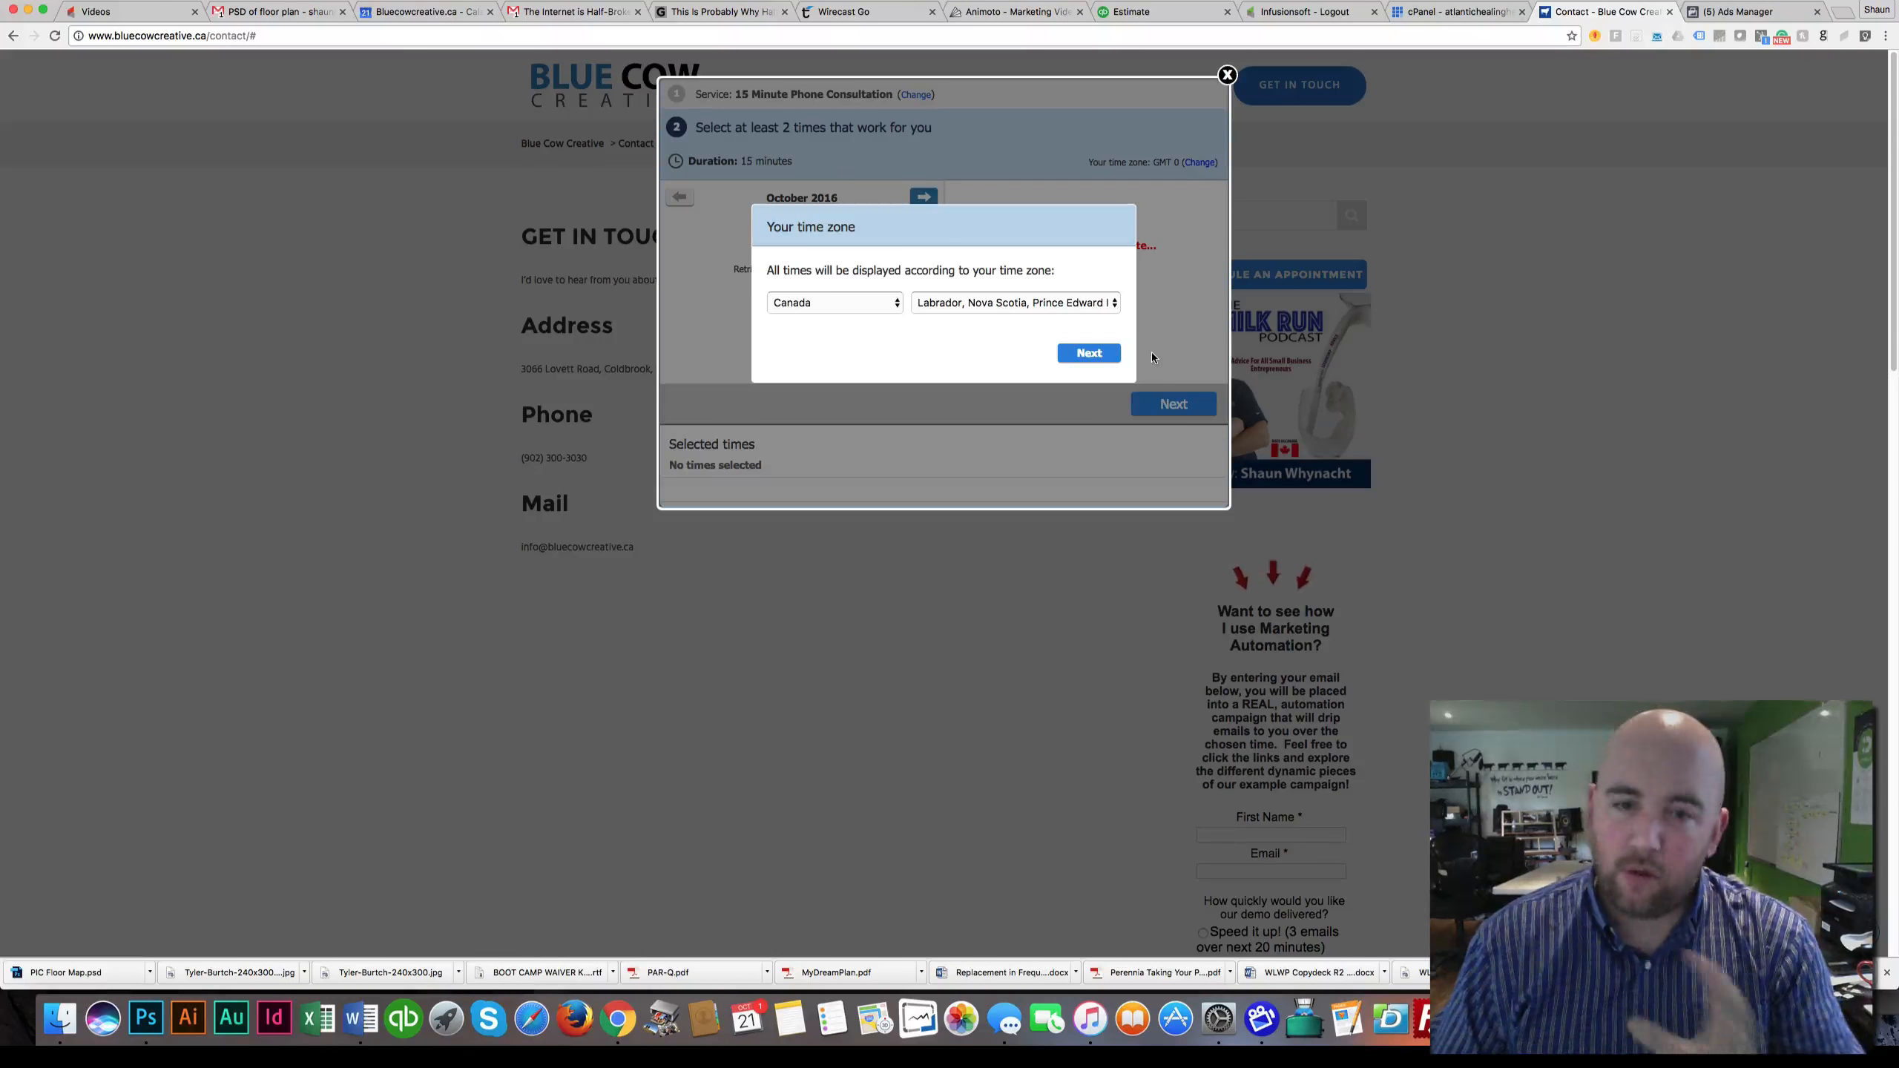
pyautogui.click(1088, 353)
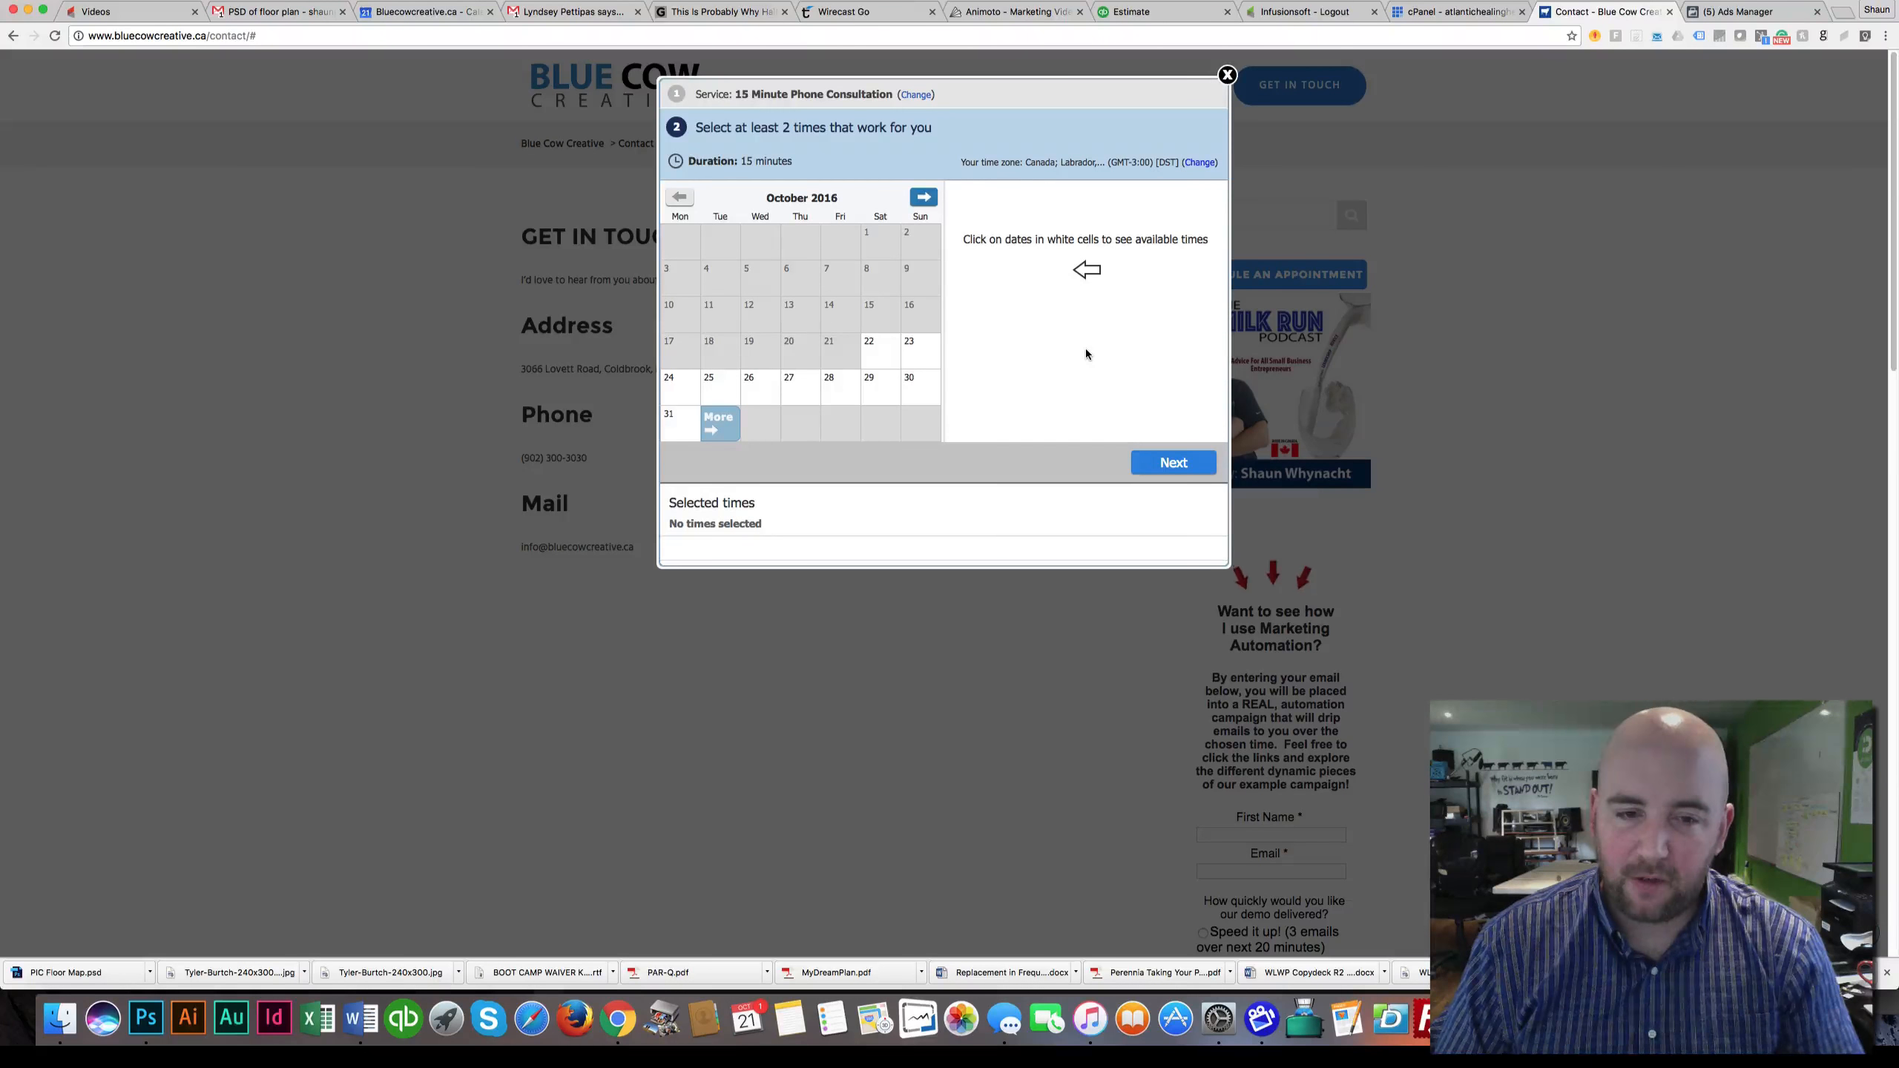
# - Select the 12:15 PM starting time on Saturday, October 22, 2016 for the phone consultation
pyautogui.click(852, 389)
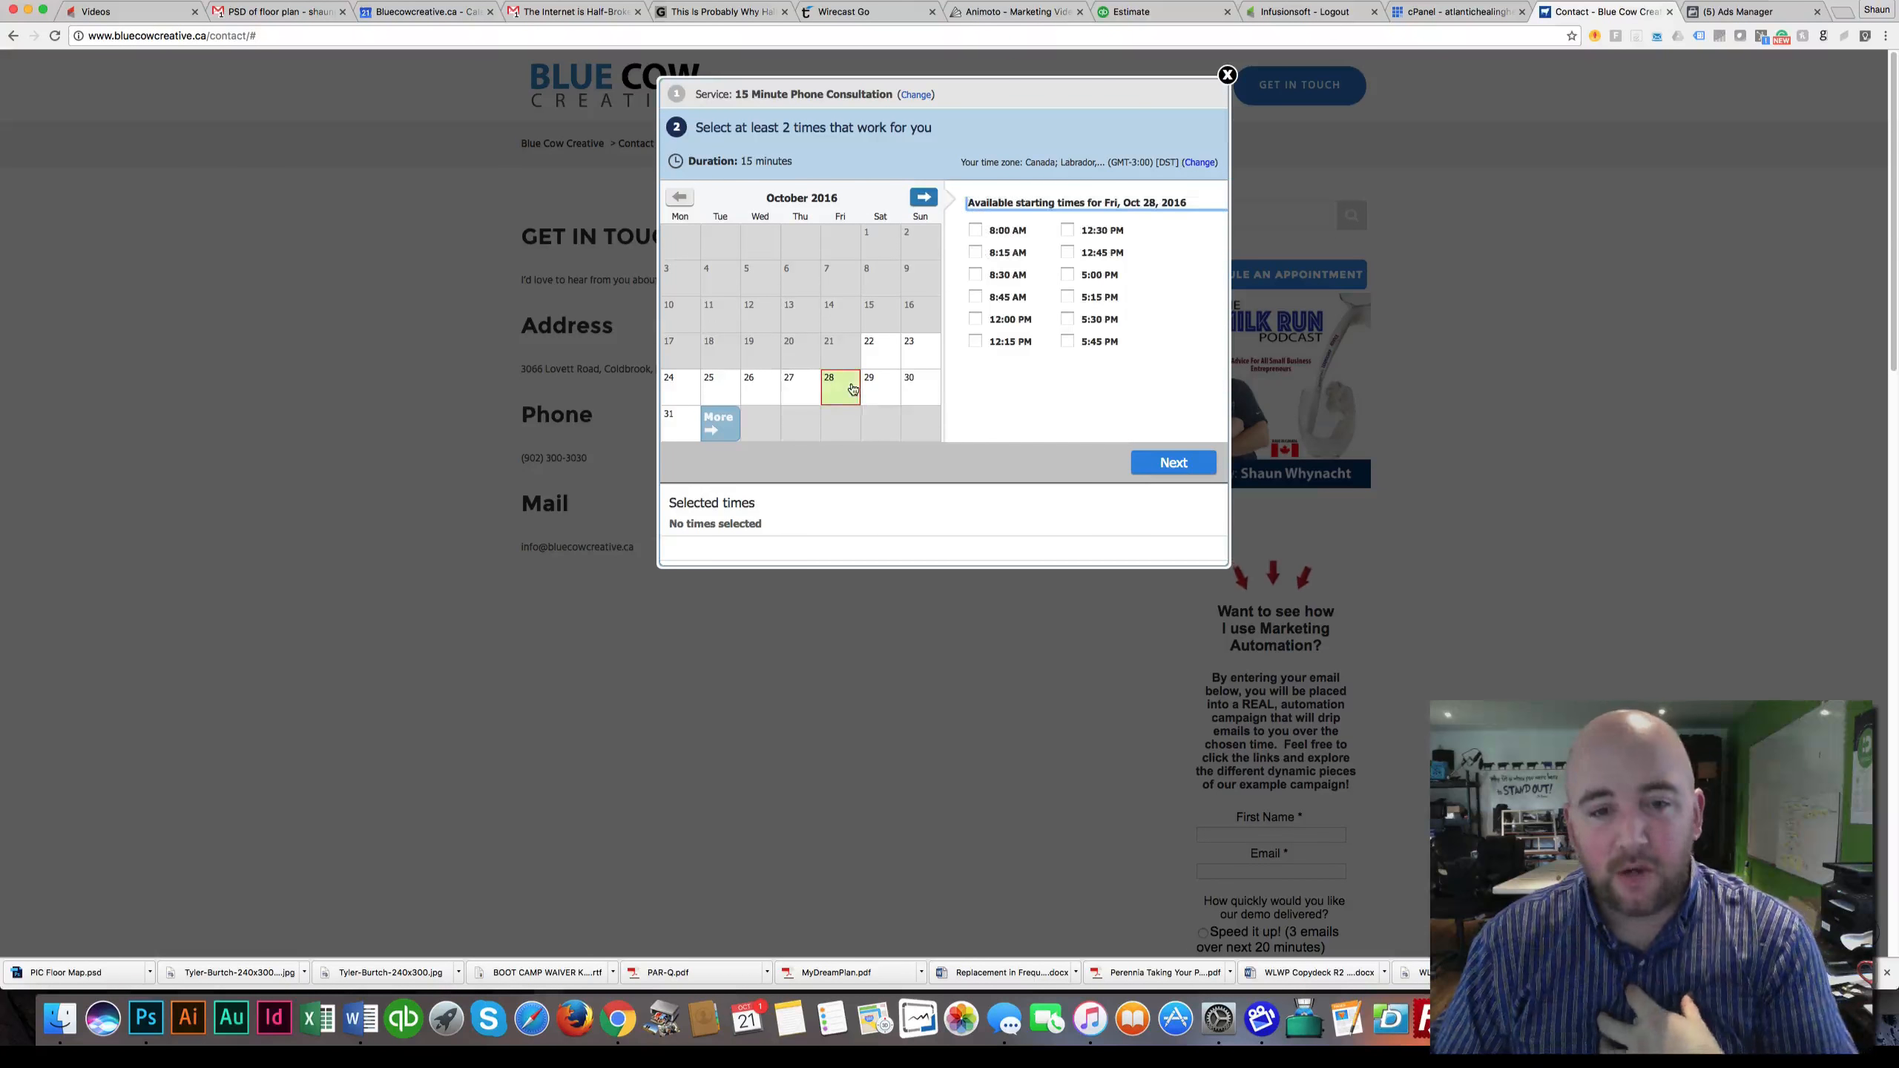
pyautogui.click(798, 383)
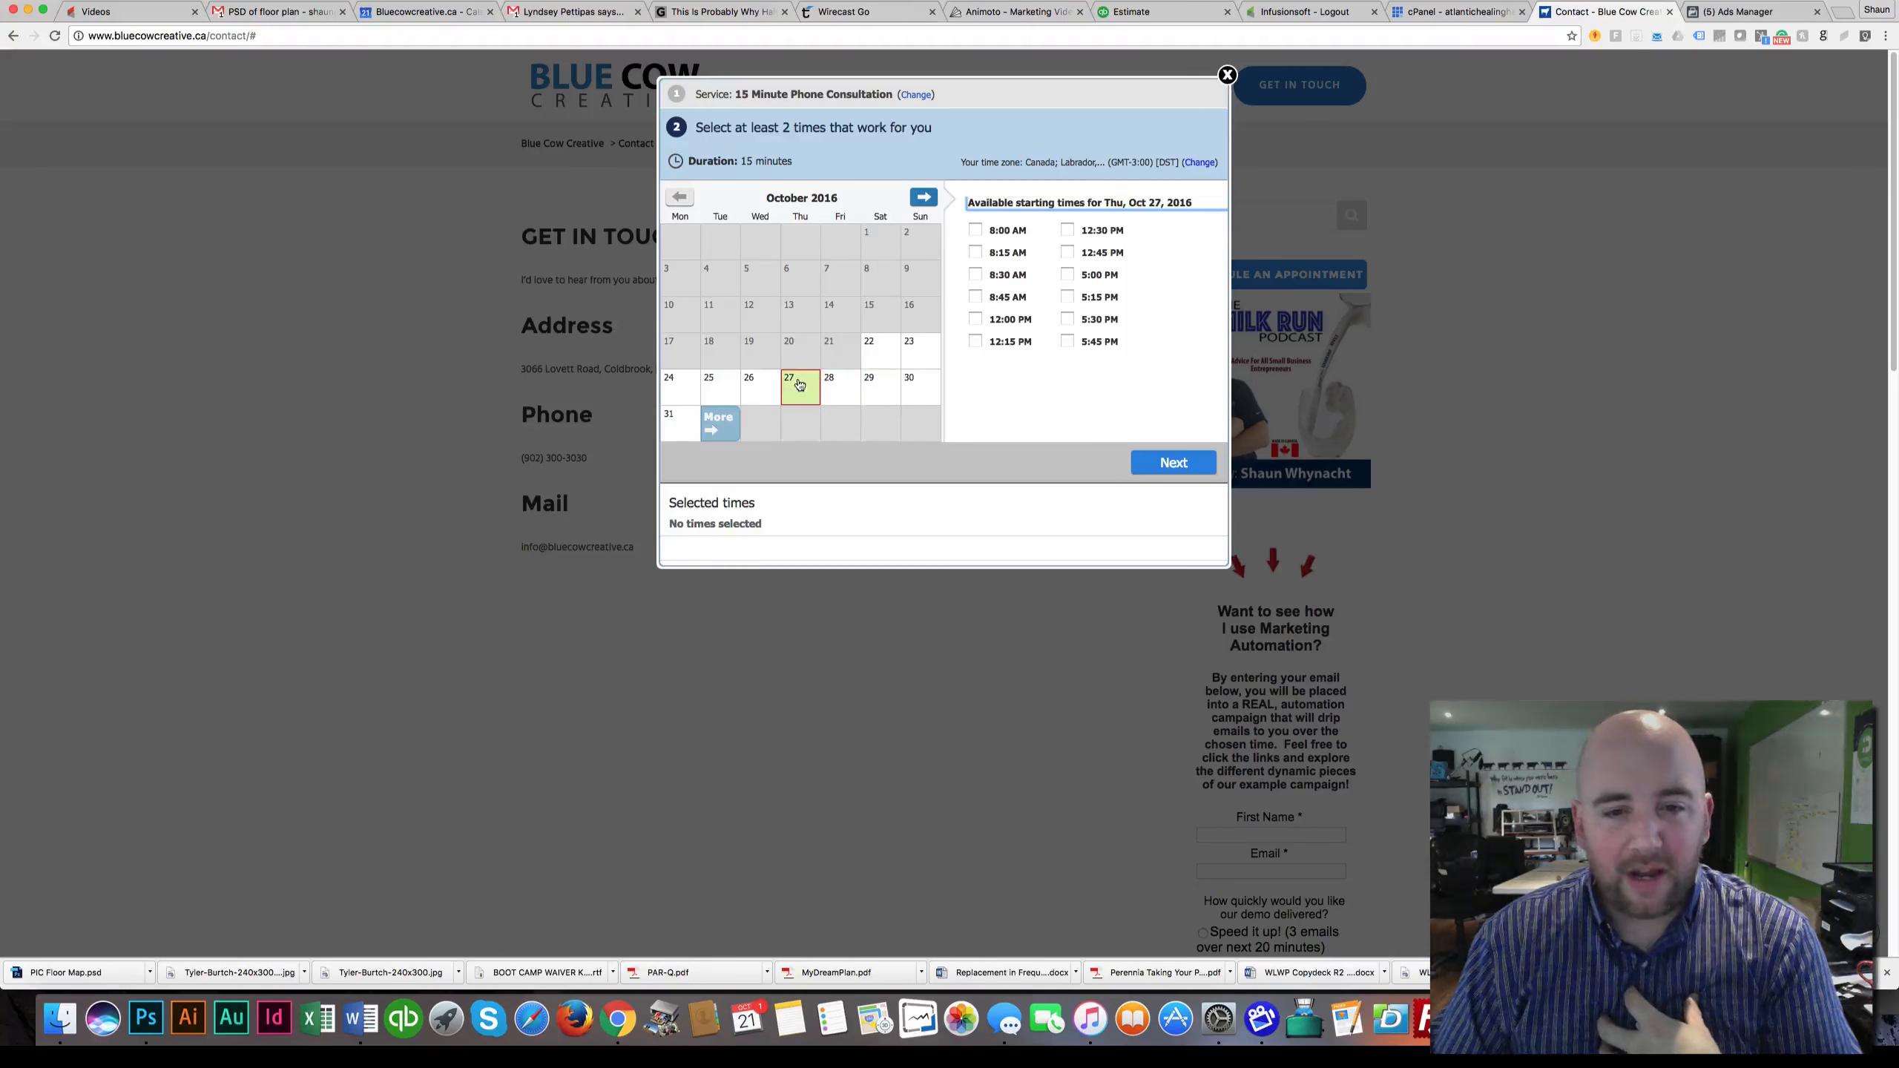
pyautogui.click(754, 386)
pyautogui.click(838, 385)
pyautogui.click(798, 385)
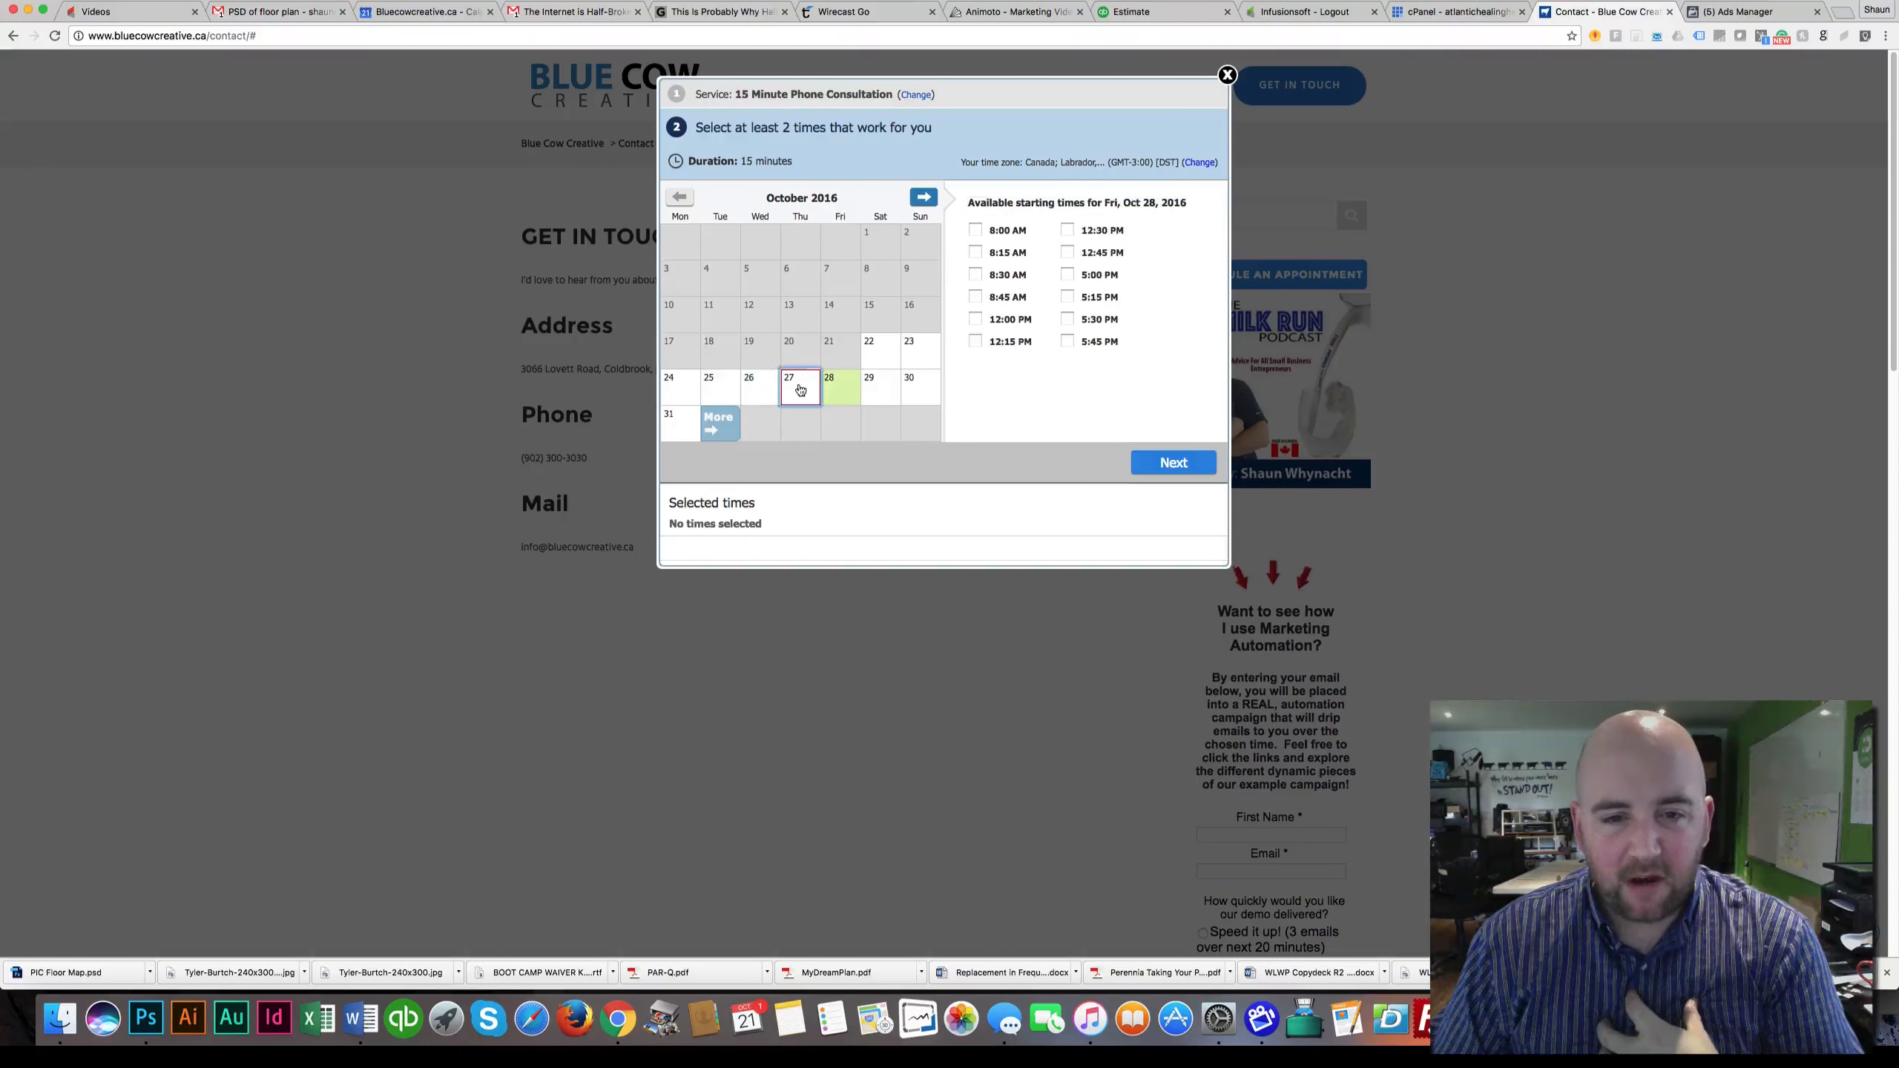
pyautogui.click(878, 350)
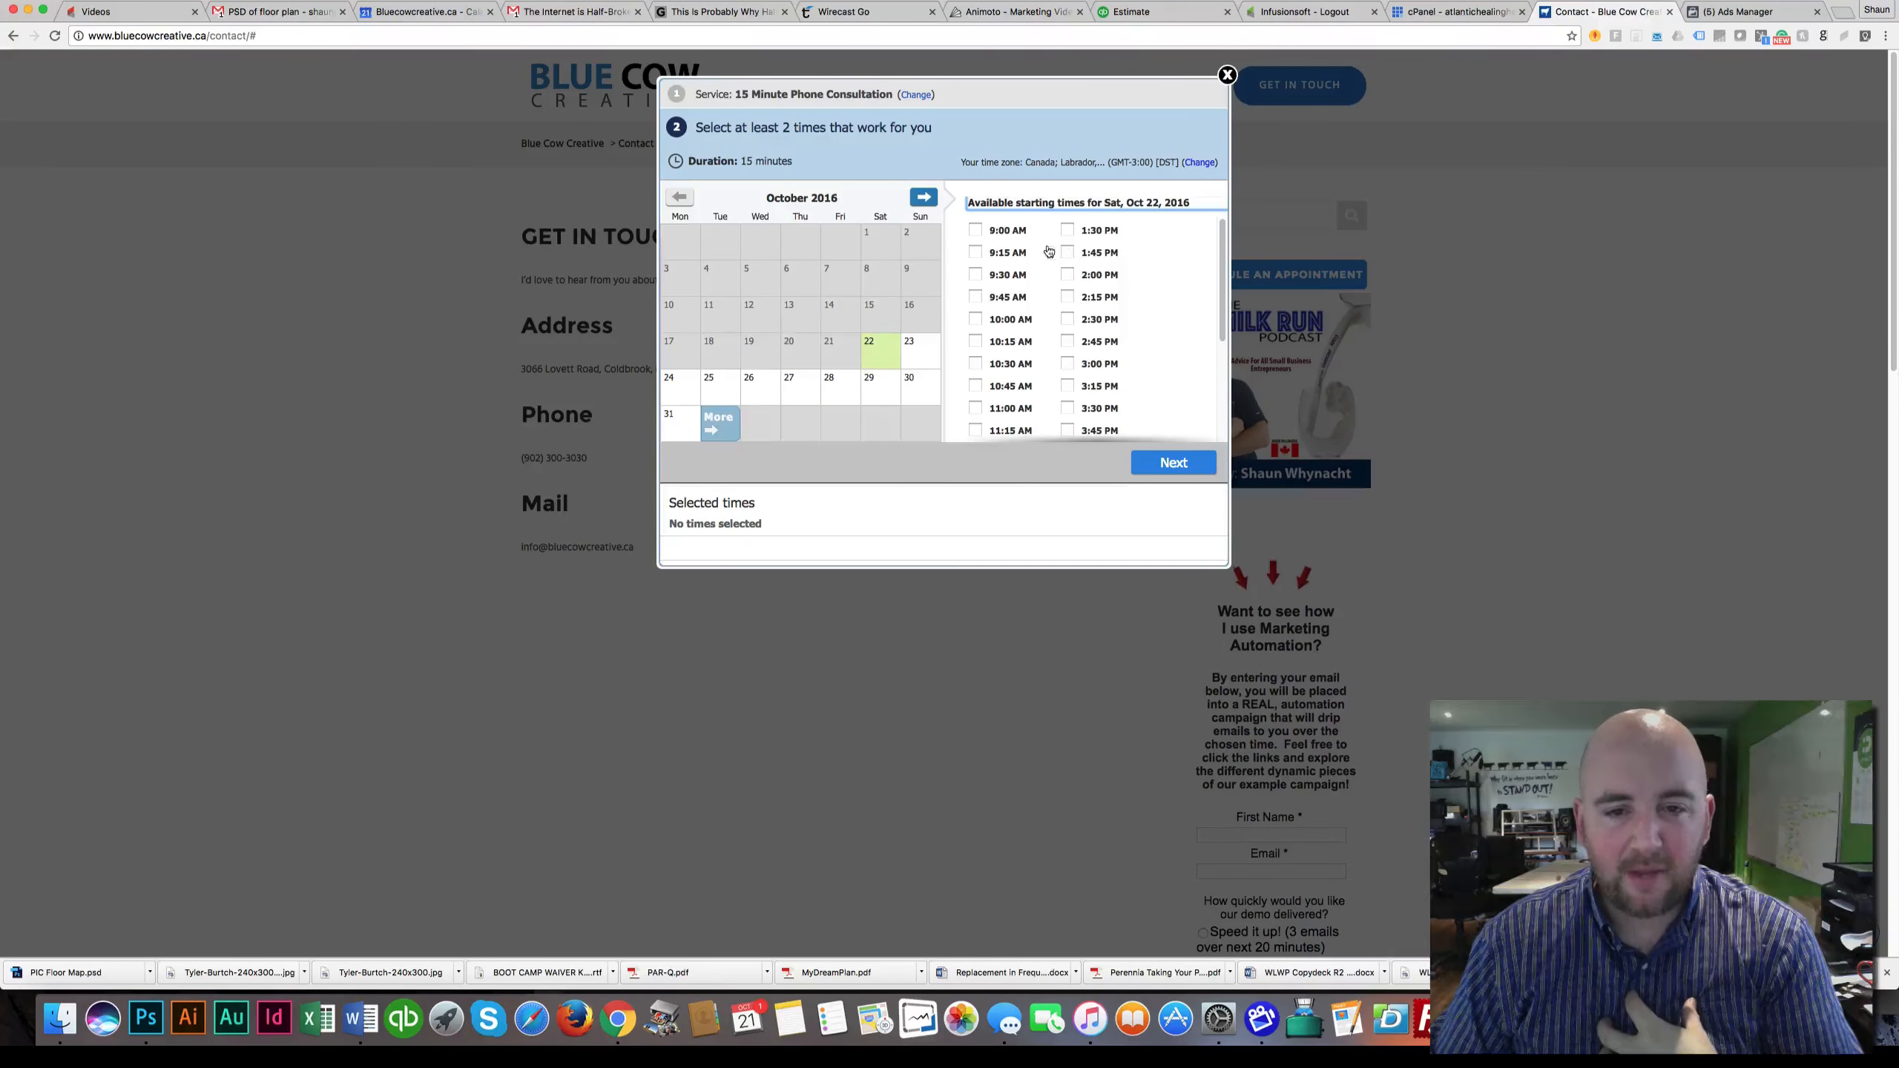
pyautogui.scroll(-5, 987, 329)
pyautogui.click(976, 343)
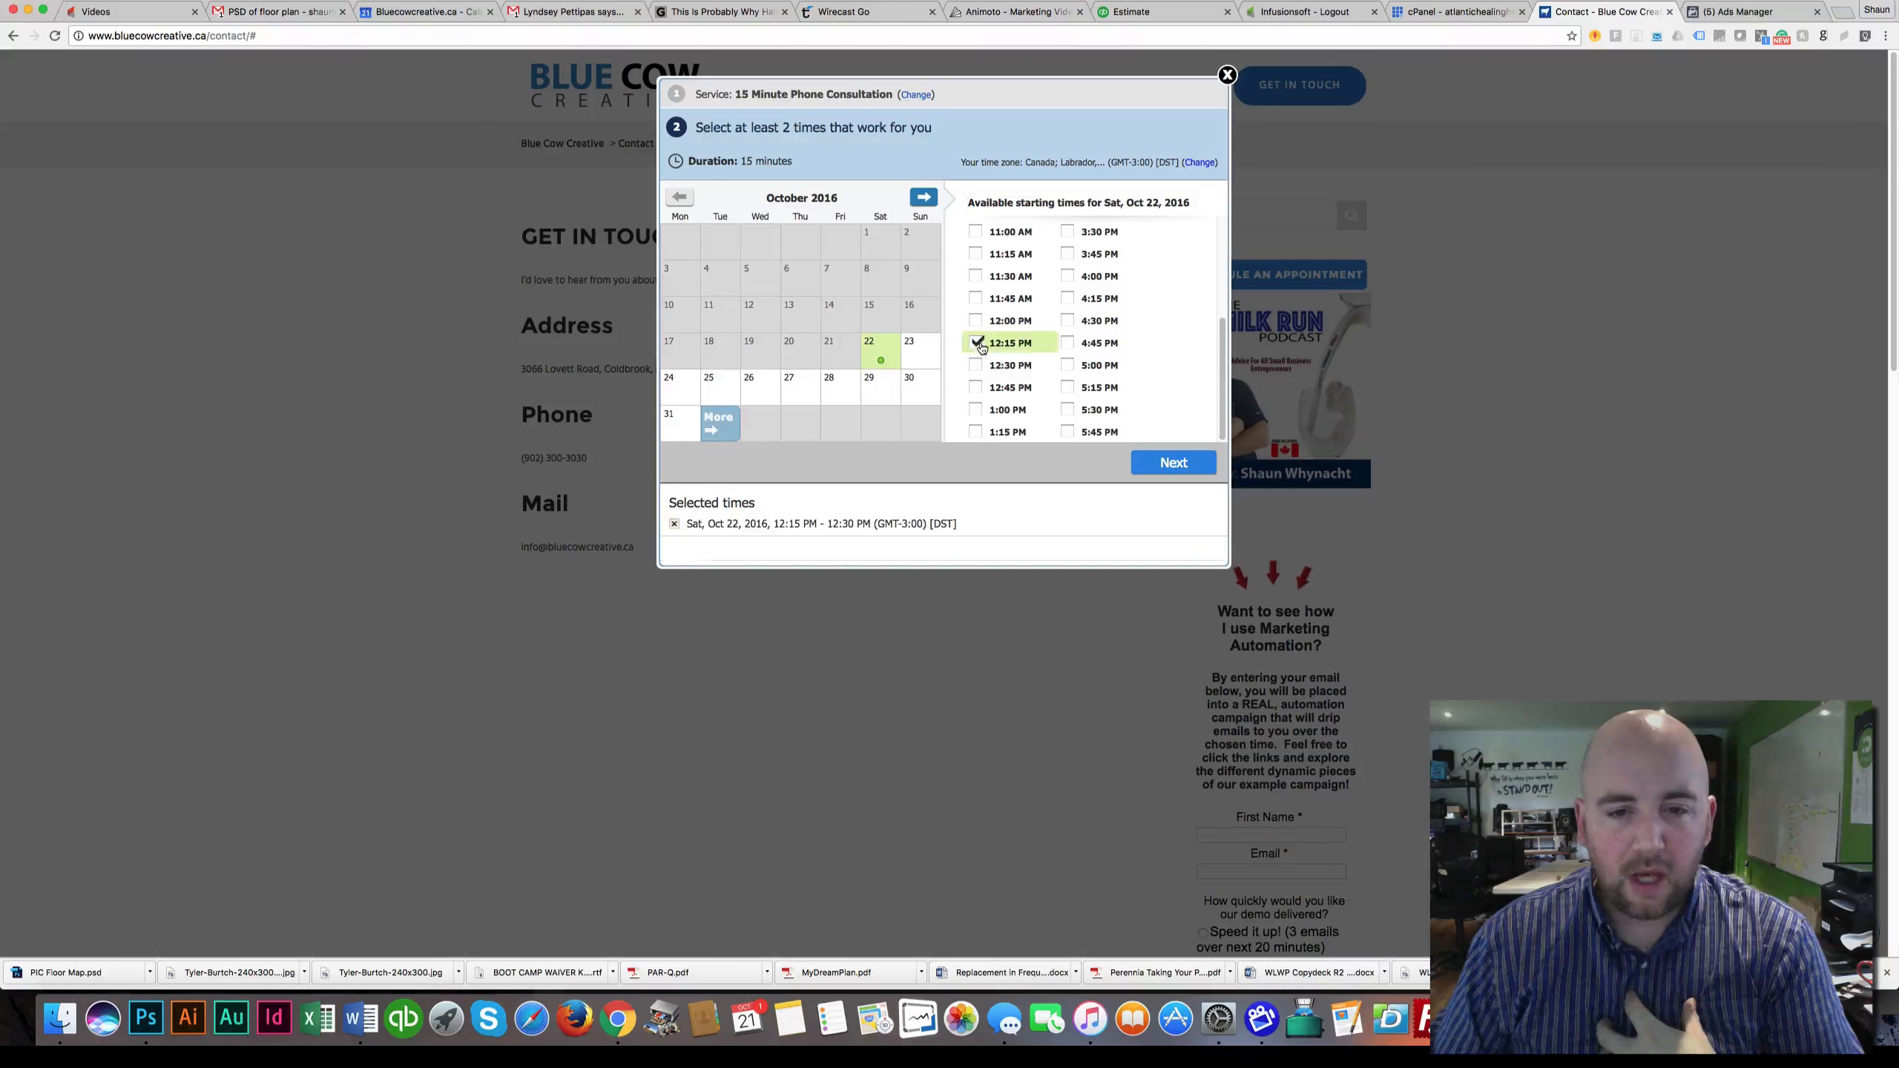